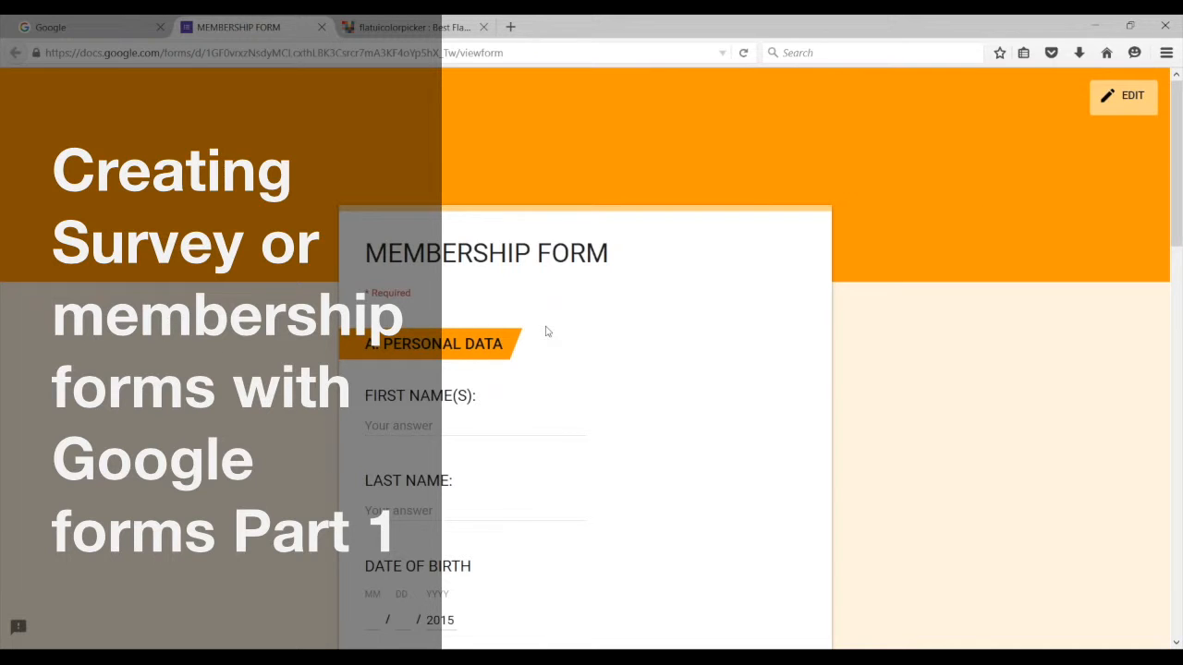
Step: Open Google Drive's My Drive from the Google homepage's apps grid
{"action": "scroll", "coordinate": [555, 323], "scroll_direction": "down", "scroll_amount": 3}
{"action": "scroll", "coordinate": [556, 327], "scroll_direction": "up", "scroll_amount": 3}
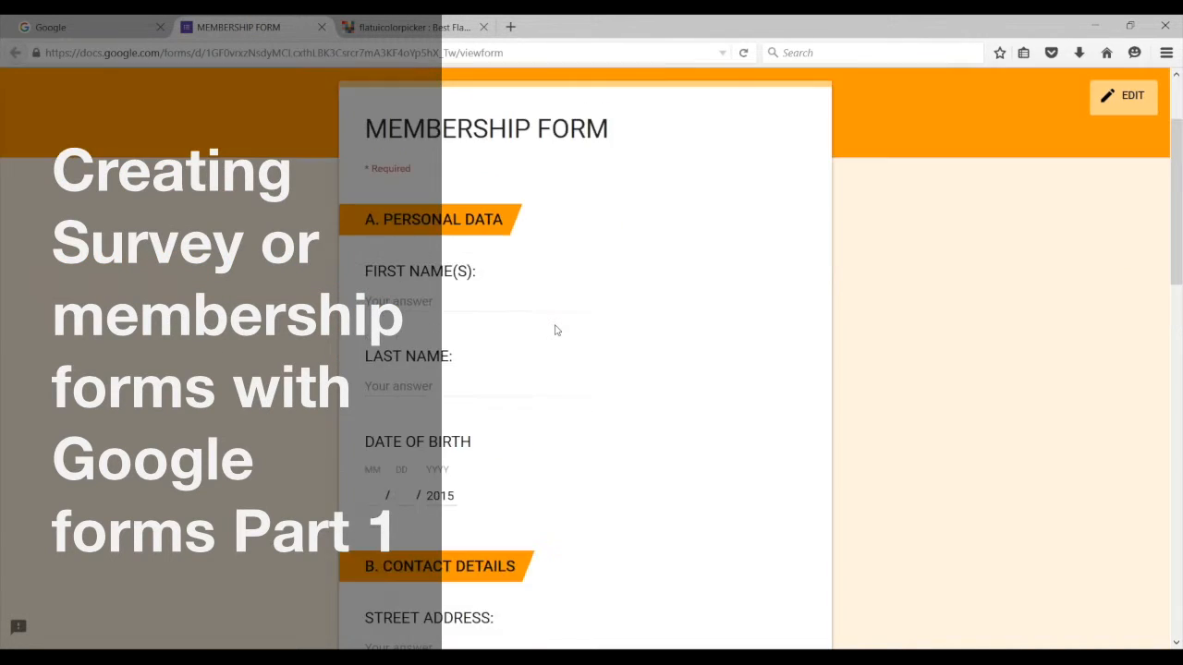
{"action": "scroll", "coordinate": [557, 330], "scroll_direction": "down", "scroll_amount": 3}
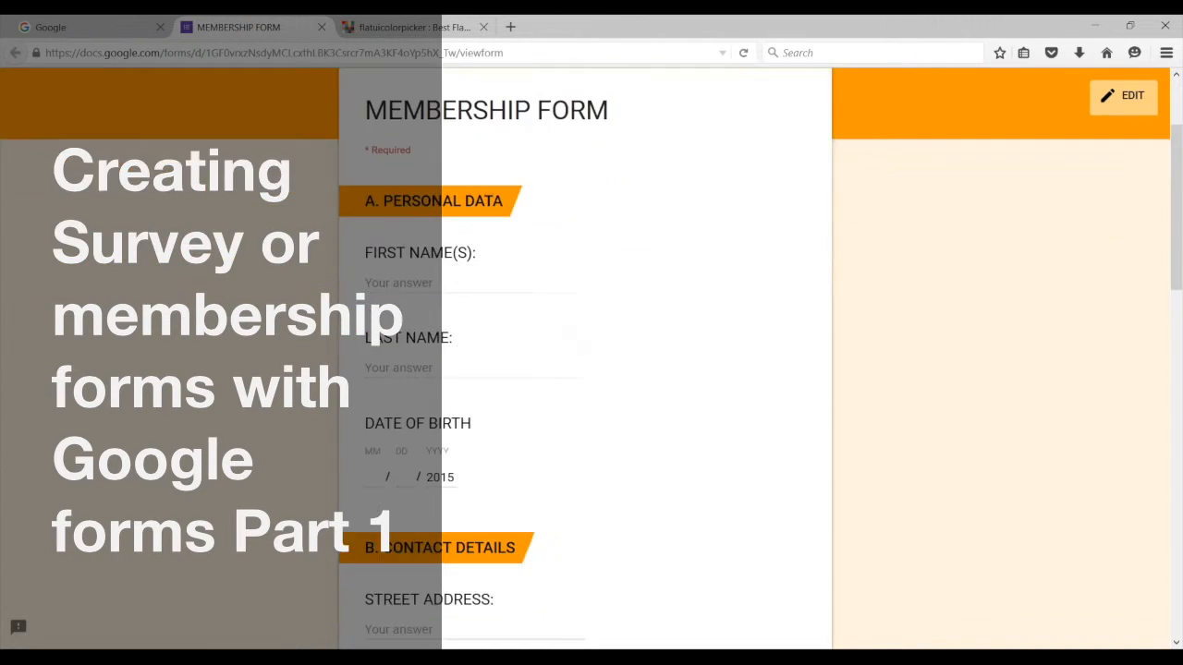
{"action": "scroll", "coordinate": [559, 333], "scroll_direction": "down", "scroll_amount": 5}
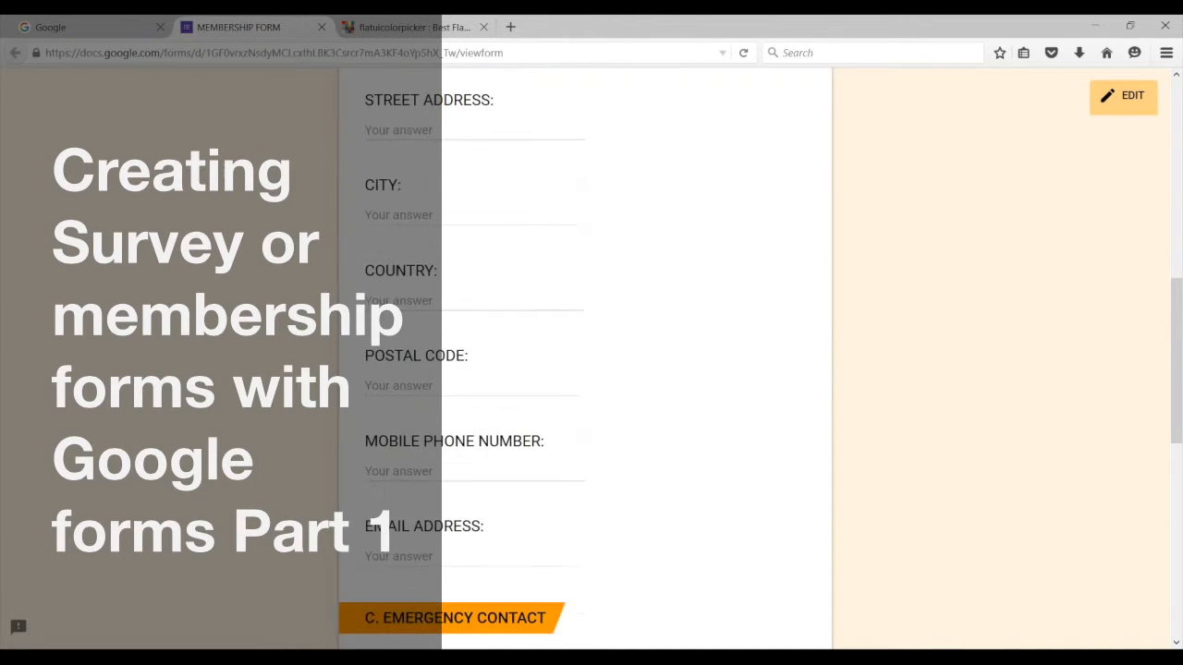
{"action": "scroll", "coordinate": [574, 343], "scroll_direction": "down", "scroll_amount": 2}
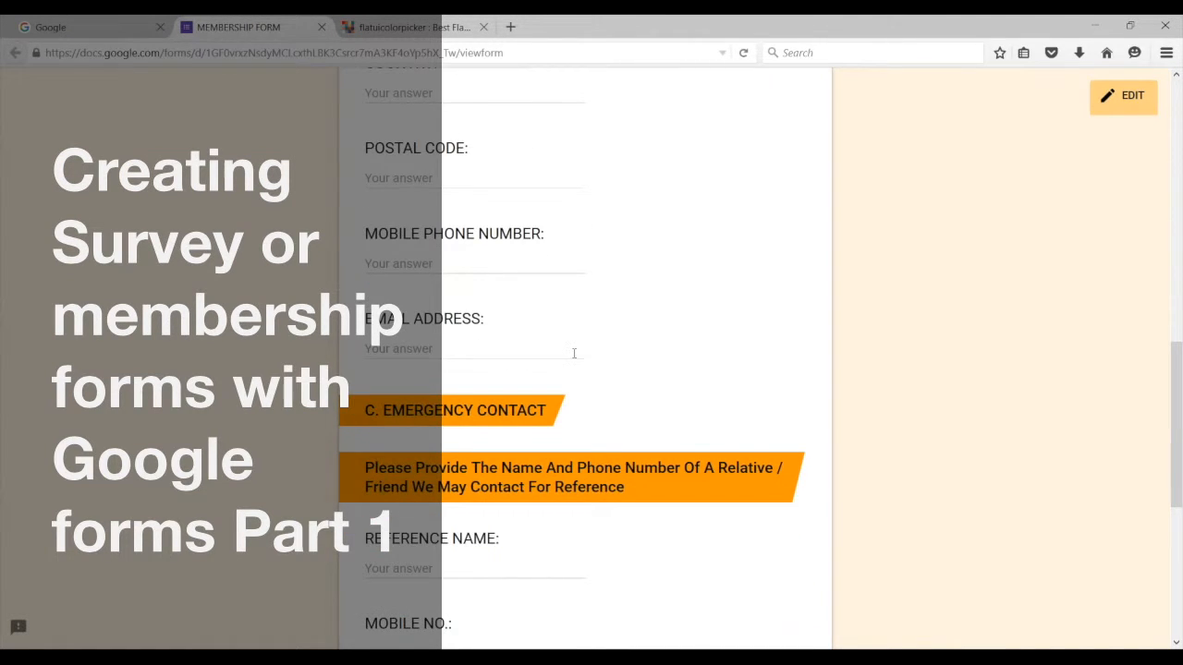
{"action": "scroll", "coordinate": [573, 342], "scroll_direction": "up", "scroll_amount": 1}
{"action": "scroll", "coordinate": [369, 340], "scroll_direction": "up", "scroll_amount": 8}
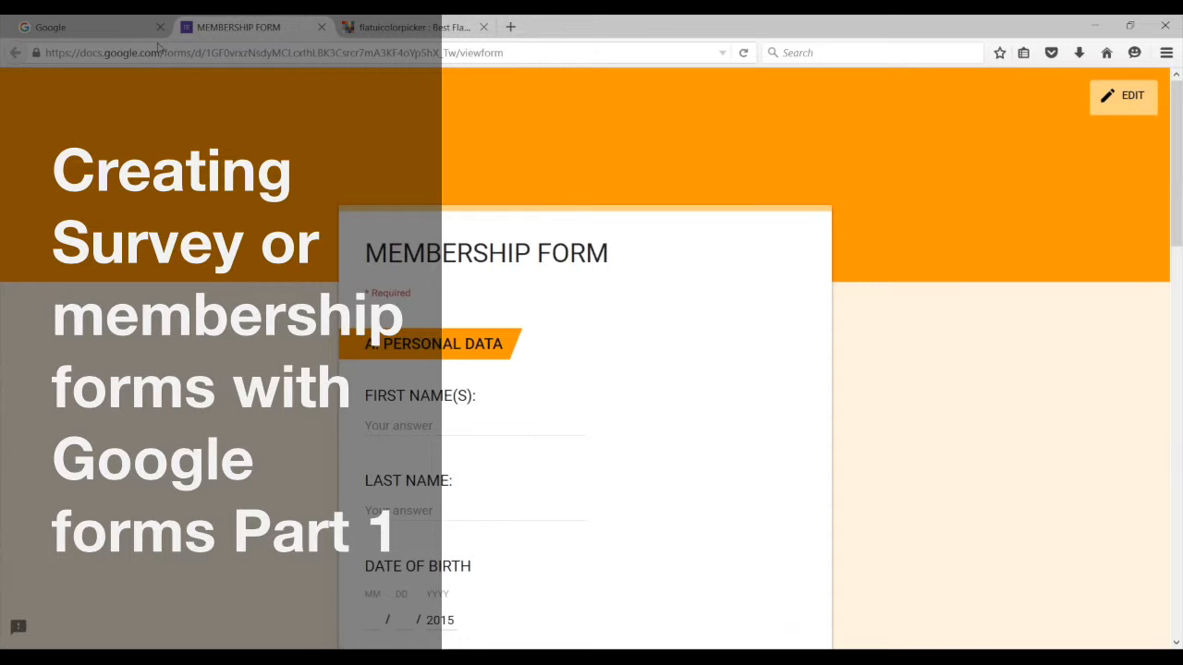
{"action": "left_click", "coordinate": [87, 25]}
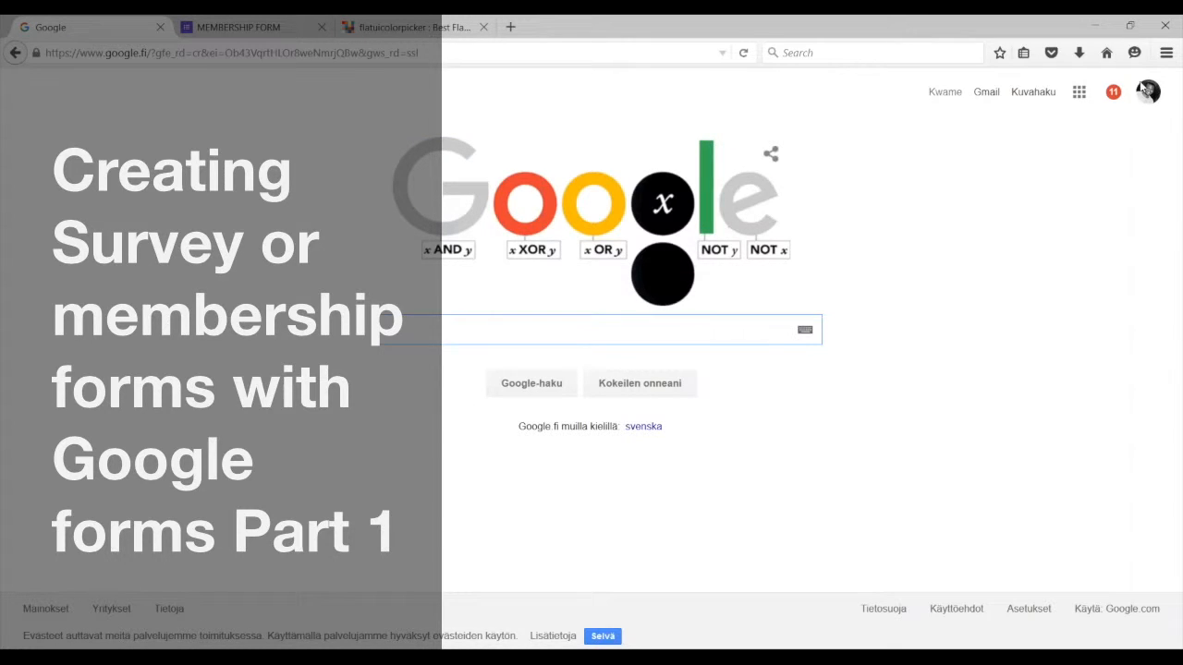
{"action": "left_click", "coordinate": [1080, 92]}
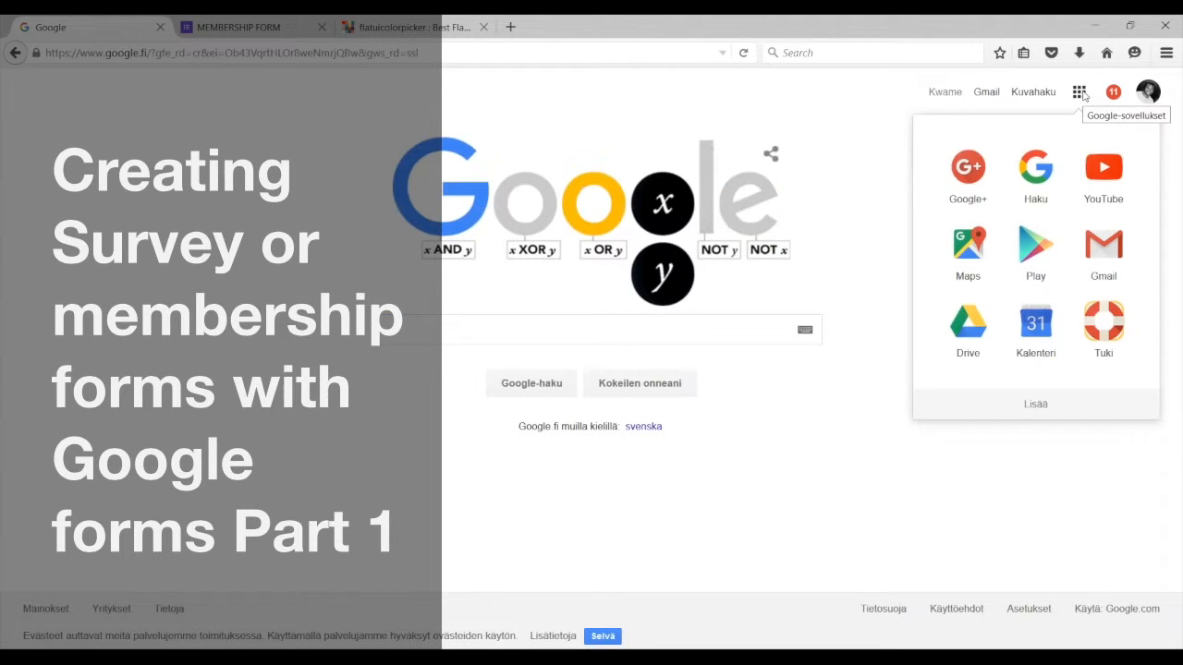
{"action": "left_click", "coordinate": [958, 329]}
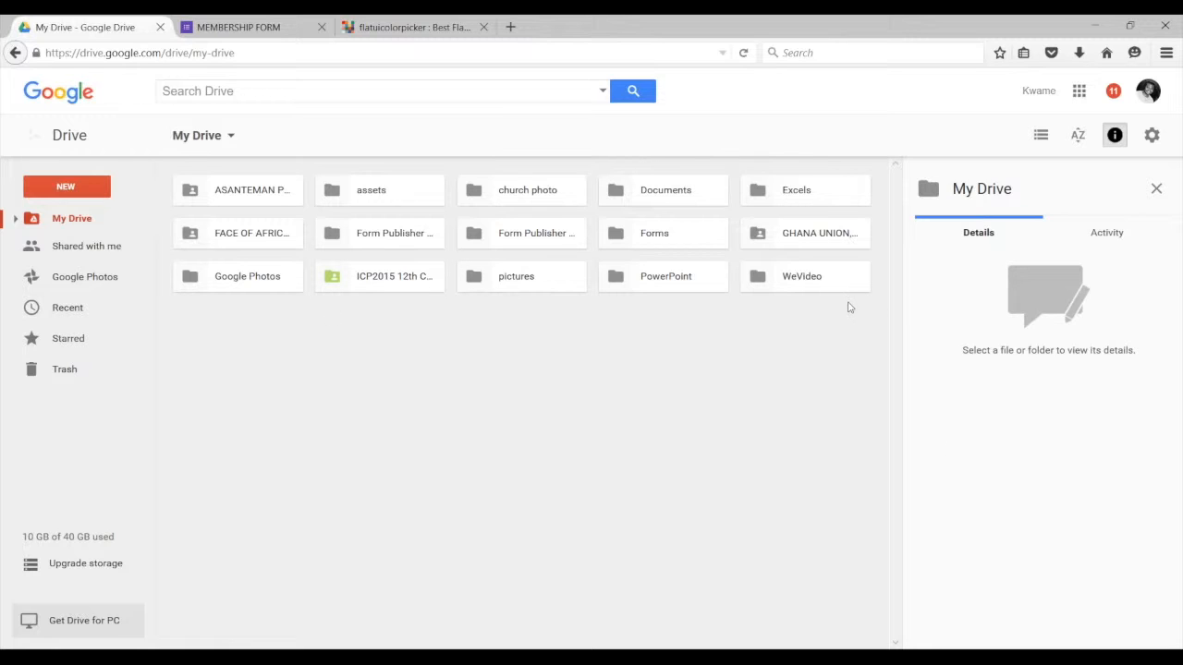
Step: Open Drive's New > More menu, cancel it, and return to the Membership Form tab
{"action": "left_click", "coordinate": [66, 188]}
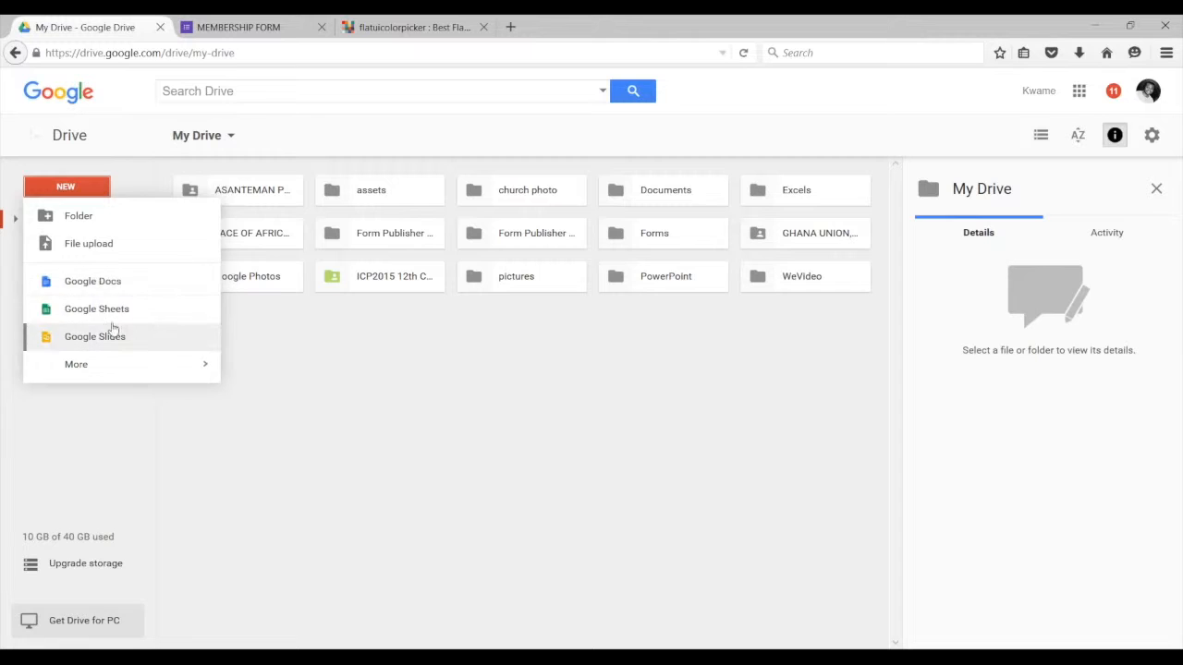
{"action": "mouse_move", "coordinate": [133, 365]}
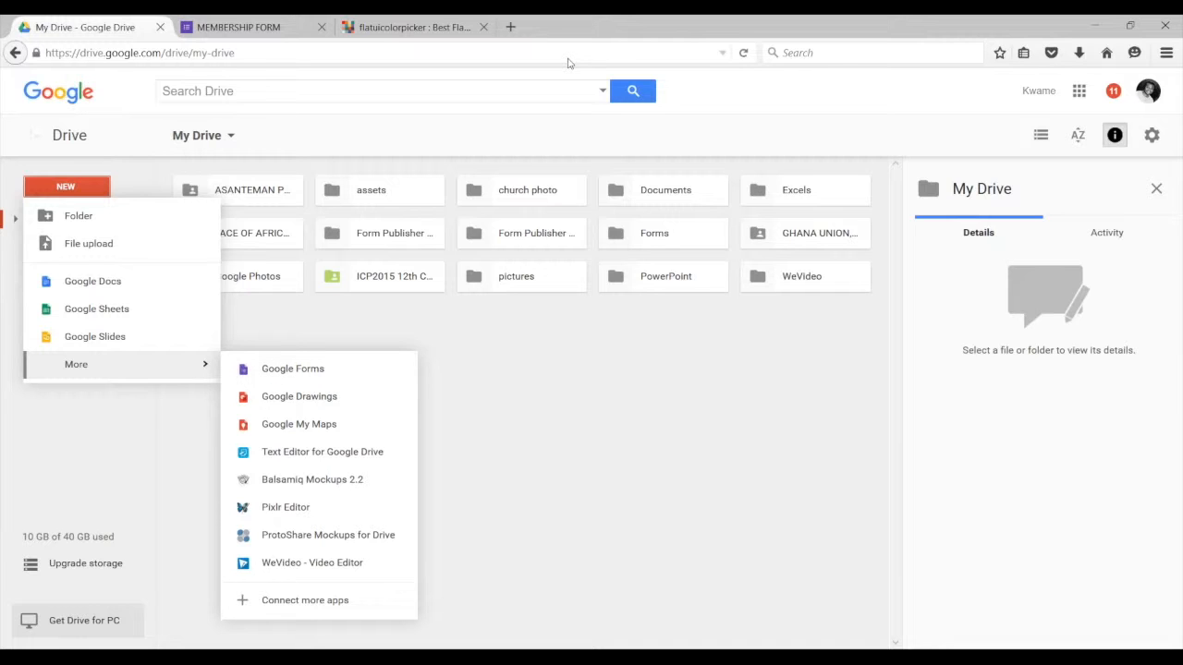
{"action": "key", "text": "F5"}
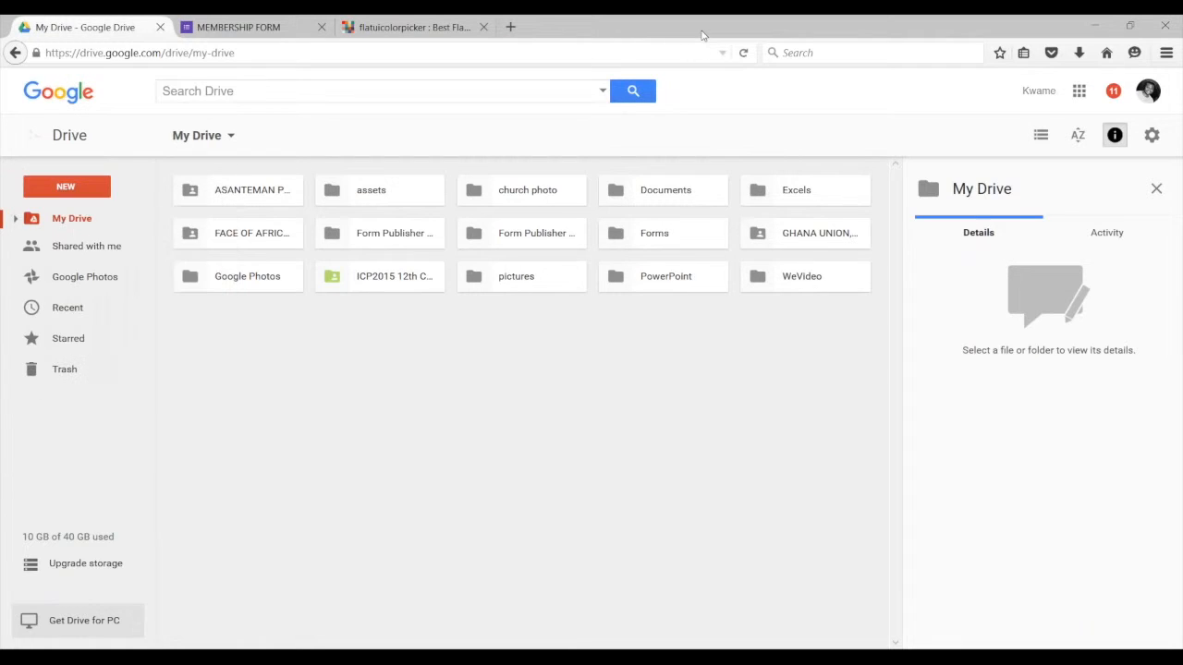
{"action": "key", "text": "ctrl+Tab"}
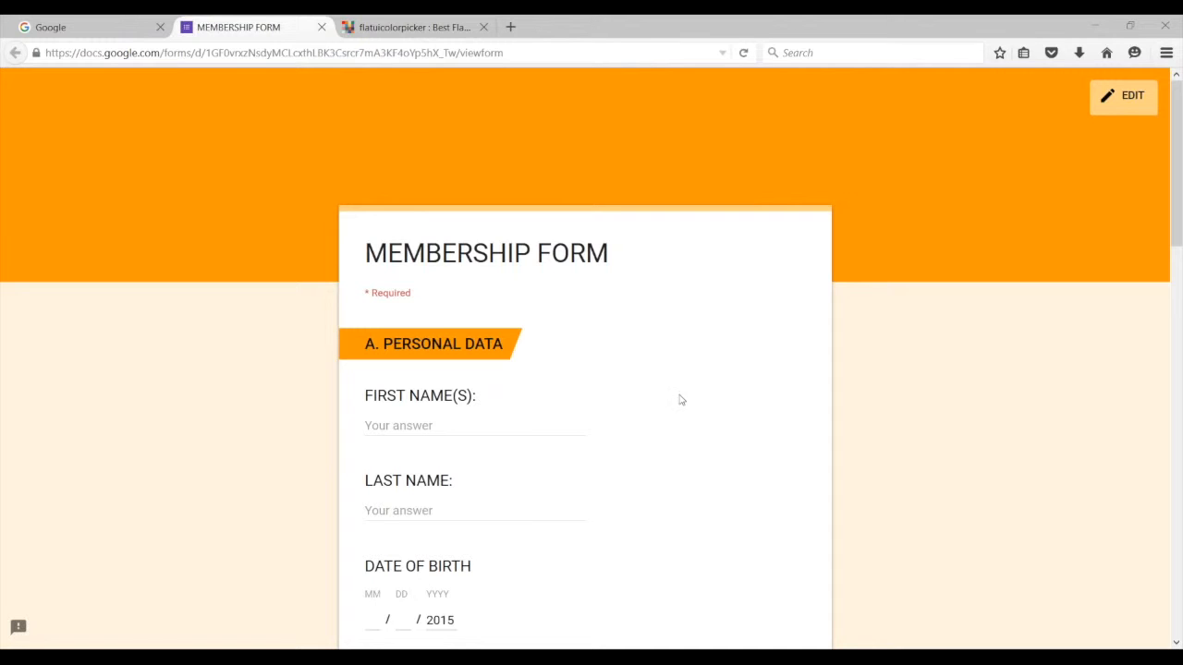
{"action": "scroll", "coordinate": [590, 377], "scroll_direction": "down", "scroll_amount": 1}
{"action": "scroll", "coordinate": [590, 377], "scroll_direction": "down", "scroll_amount": 1}
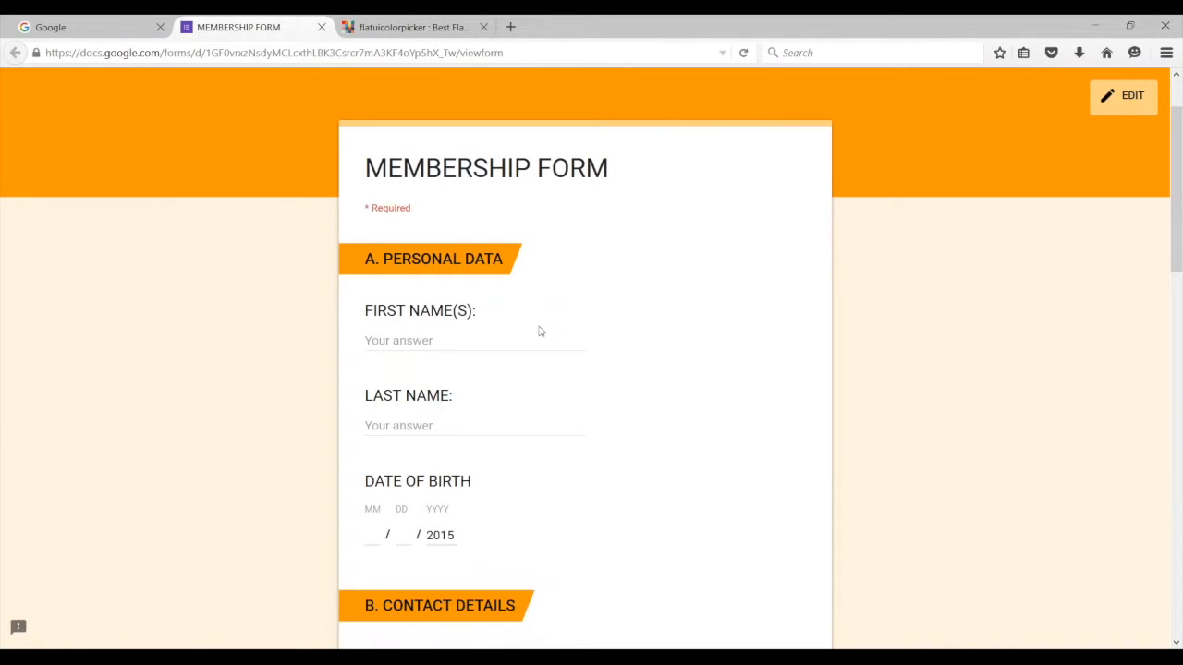
{"action": "scroll", "coordinate": [549, 346], "scroll_direction": "down", "scroll_amount": 2}
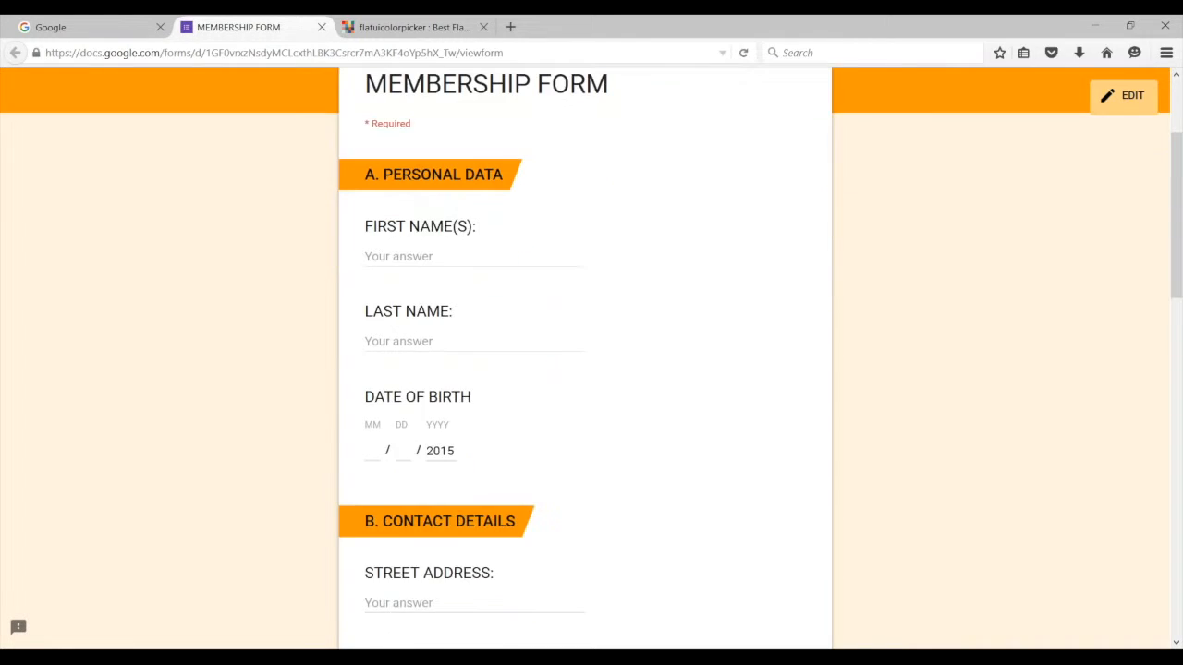
{"action": "scroll", "coordinate": [562, 397], "scroll_direction": "down", "scroll_amount": 5}
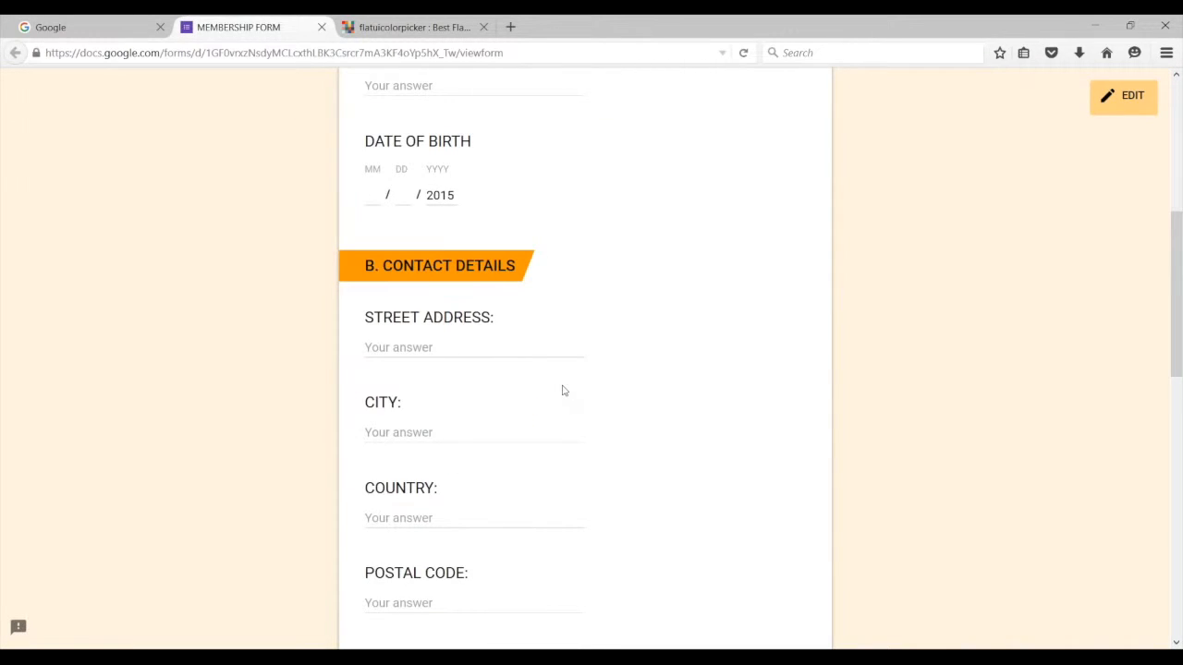
{"action": "scroll", "coordinate": [562, 391], "scroll_direction": "down", "scroll_amount": 2}
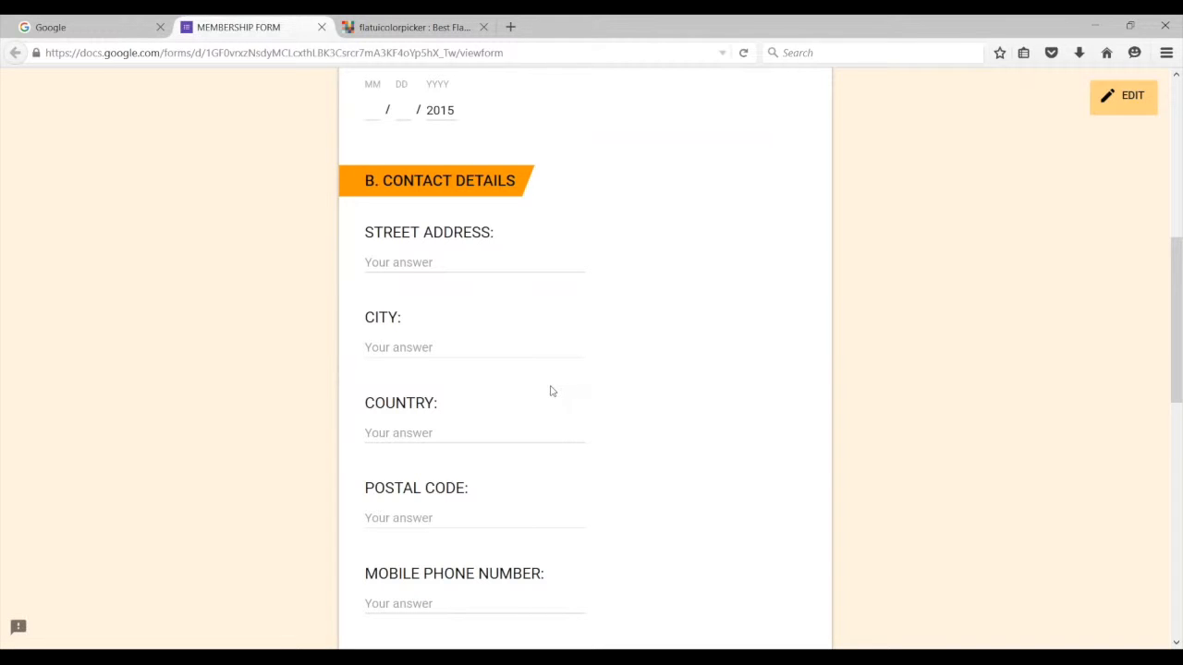
{"action": "scroll", "coordinate": [525, 397], "scroll_direction": "down", "scroll_amount": 4}
{"action": "scroll", "coordinate": [526, 441], "scroll_direction": "down", "scroll_amount": 4}
{"action": "scroll", "coordinate": [526, 442], "scroll_direction": "up", "scroll_amount": 1}
{"action": "scroll", "coordinate": [527, 442], "scroll_direction": "down", "scroll_amount": 5}
{"action": "scroll", "coordinate": [545, 451], "scroll_direction": "down", "scroll_amount": 6}
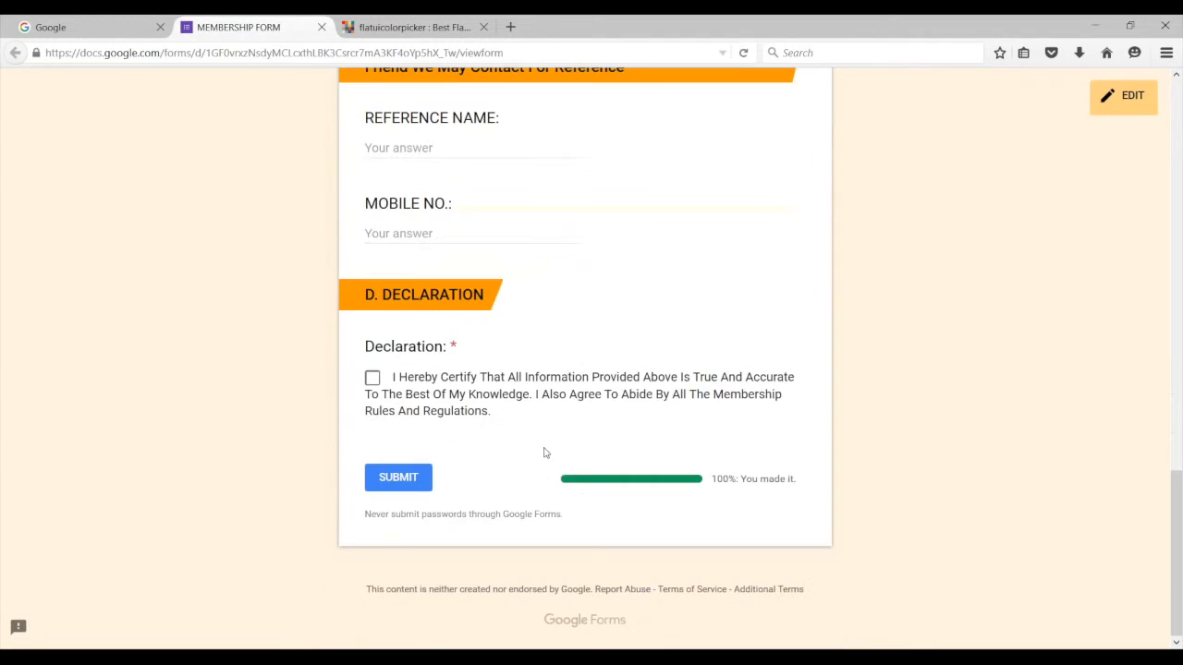
{"action": "scroll", "coordinate": [549, 450], "scroll_direction": "up", "scroll_amount": 6}
{"action": "scroll", "coordinate": [553, 451], "scroll_direction": "up", "scroll_amount": 18}
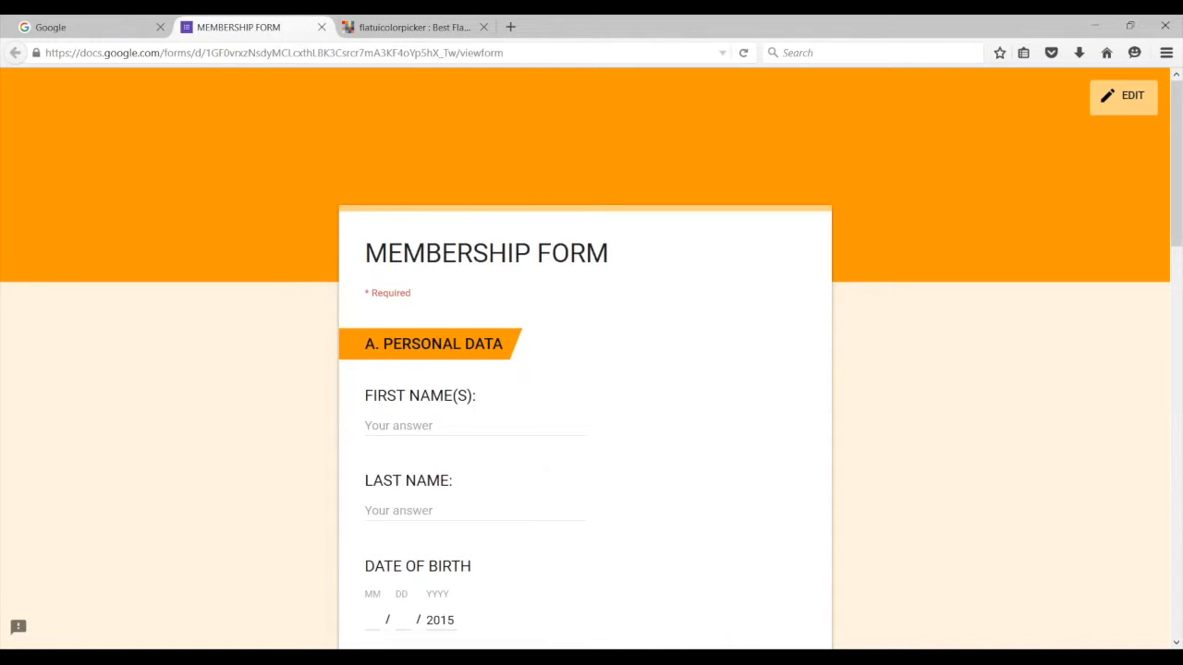
Step: Go from the Google homepage to Drive through the apps grid
{"action": "left_click", "coordinate": [120, 35]}
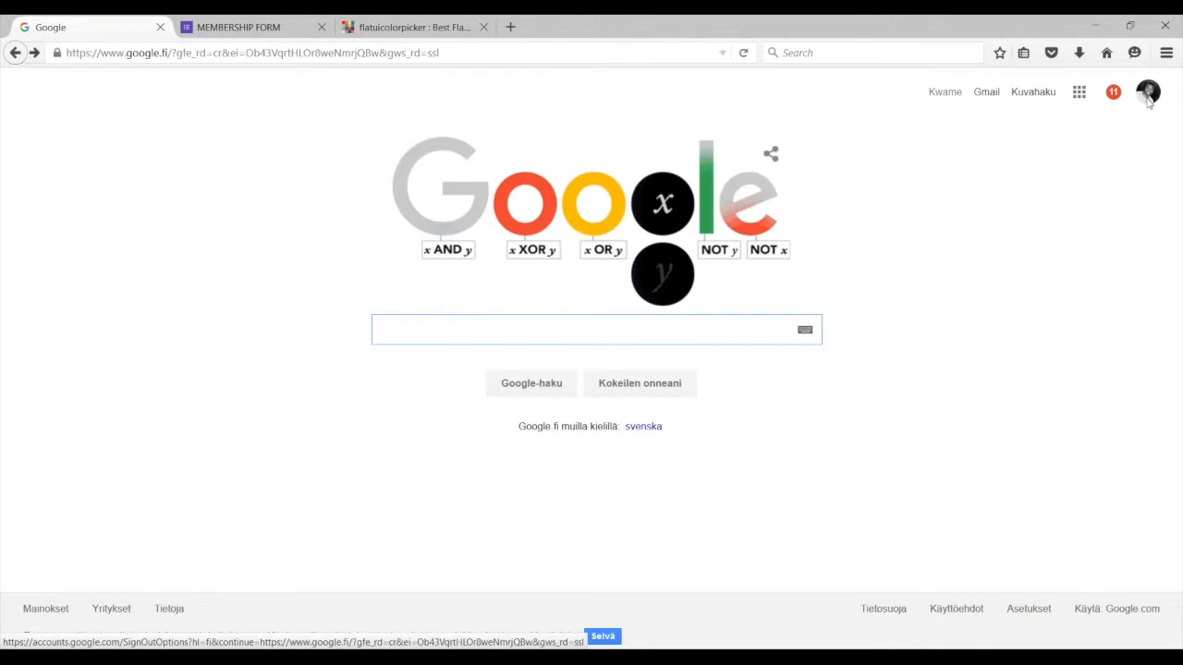
{"action": "left_click", "coordinate": [1079, 93]}
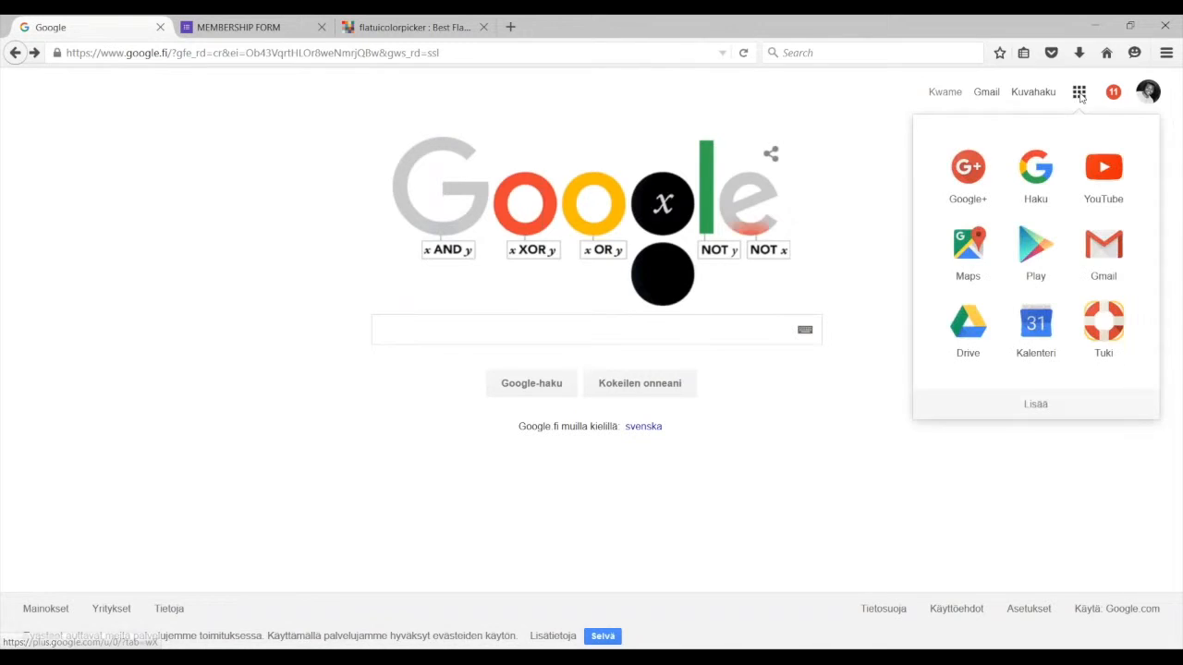
{"action": "left_click", "coordinate": [967, 319]}
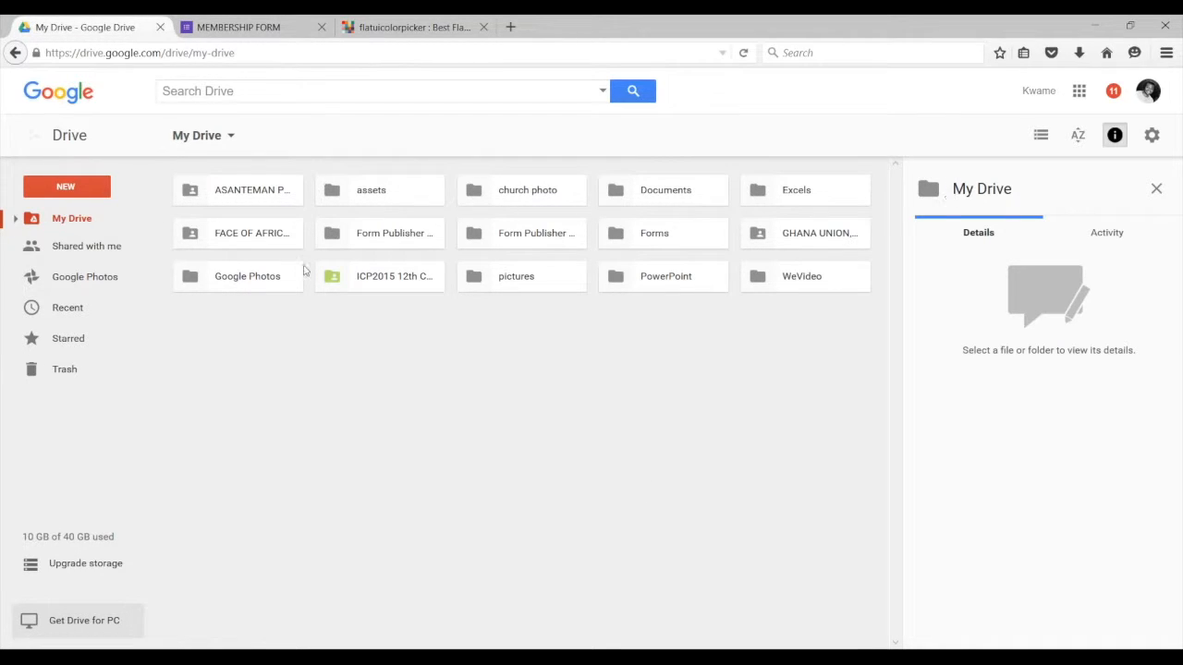
Step: Create a blank Google Form through Drive's New > More > Google Forms
{"action": "left_click", "coordinate": [84, 190]}
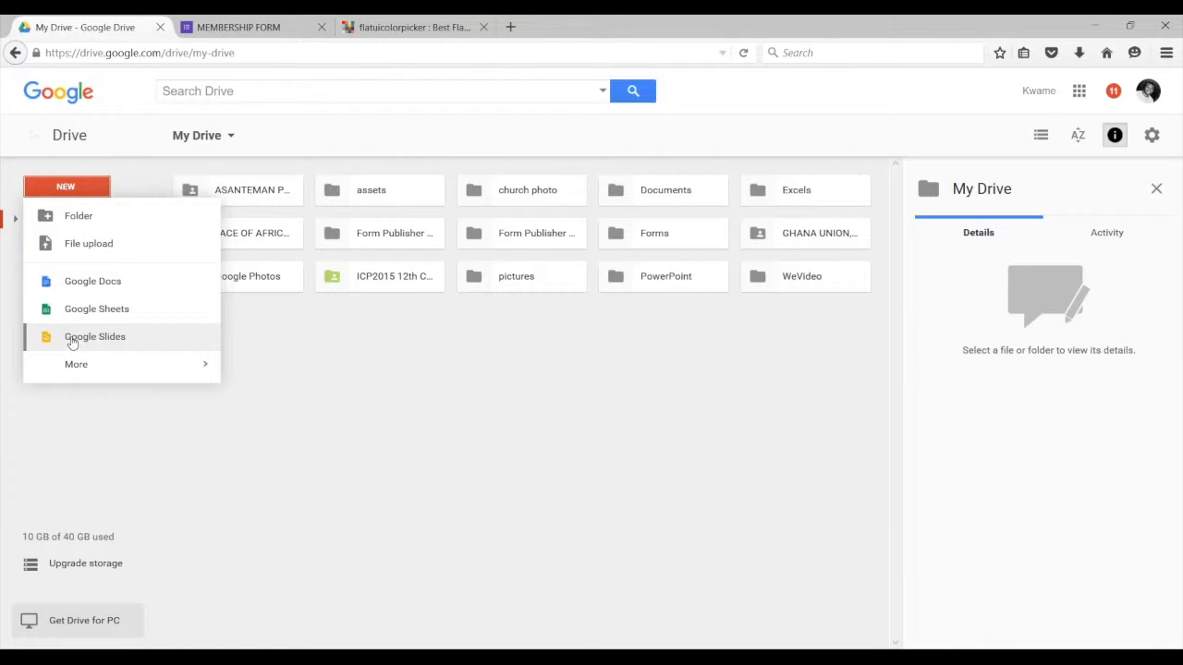
{"action": "mouse_move", "coordinate": [77, 365]}
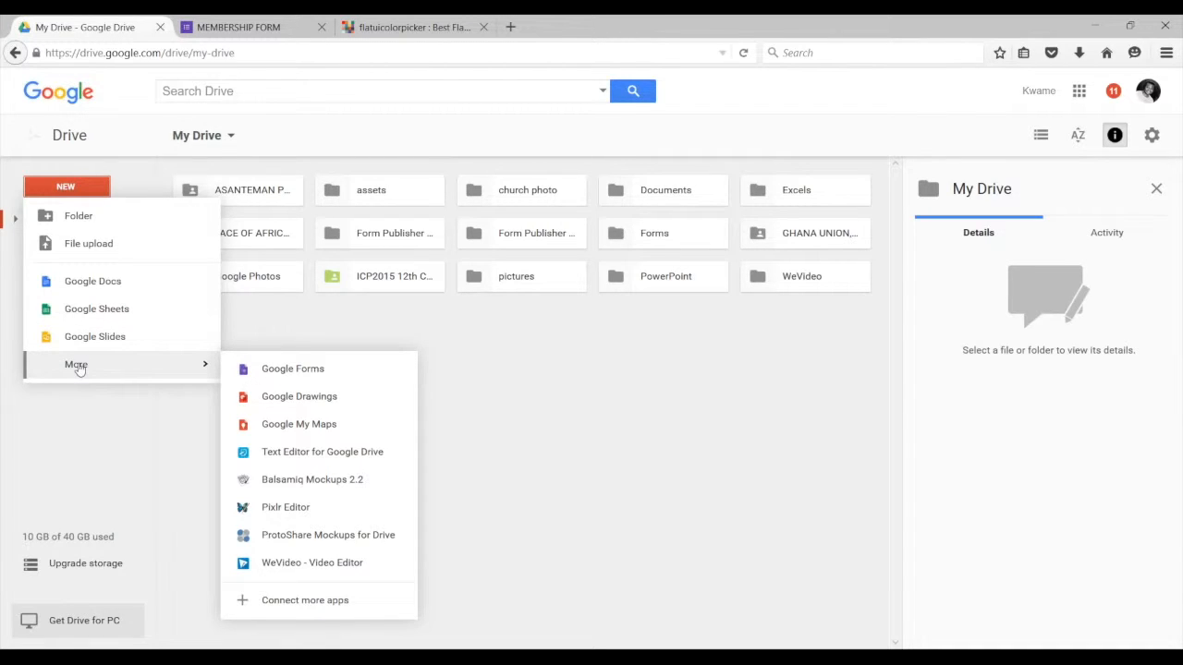
{"action": "left_click", "coordinate": [293, 370]}
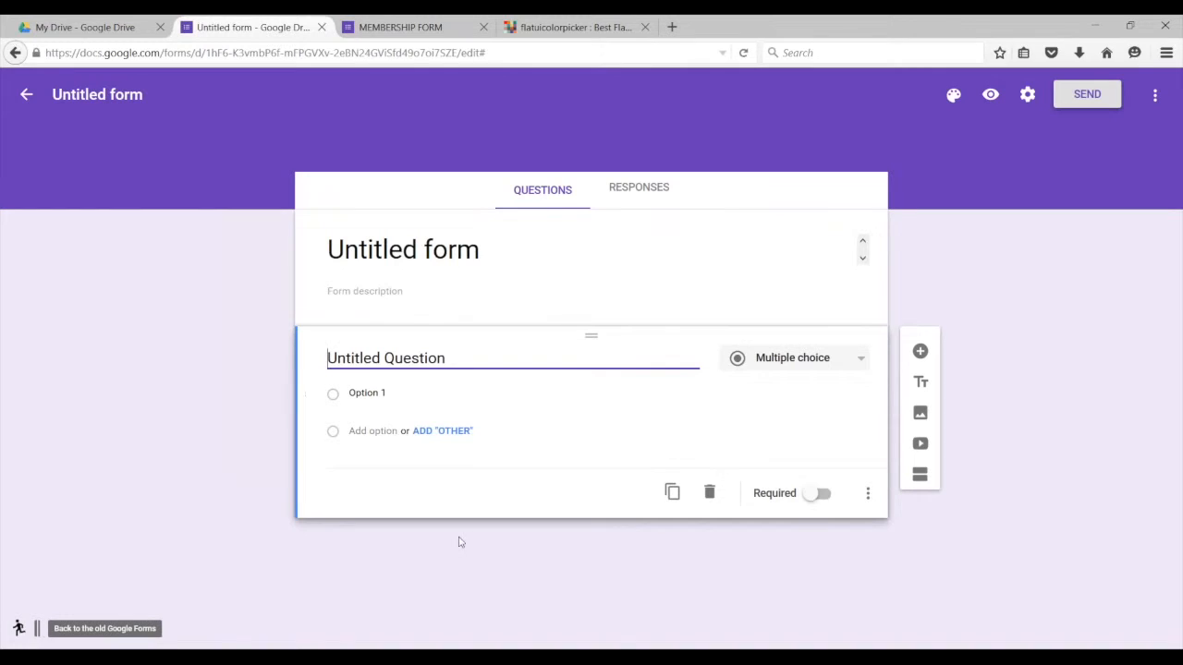
Step: Replace the Untitled form title with 'Membership Form'
{"action": "left_click", "coordinate": [395, 250]}
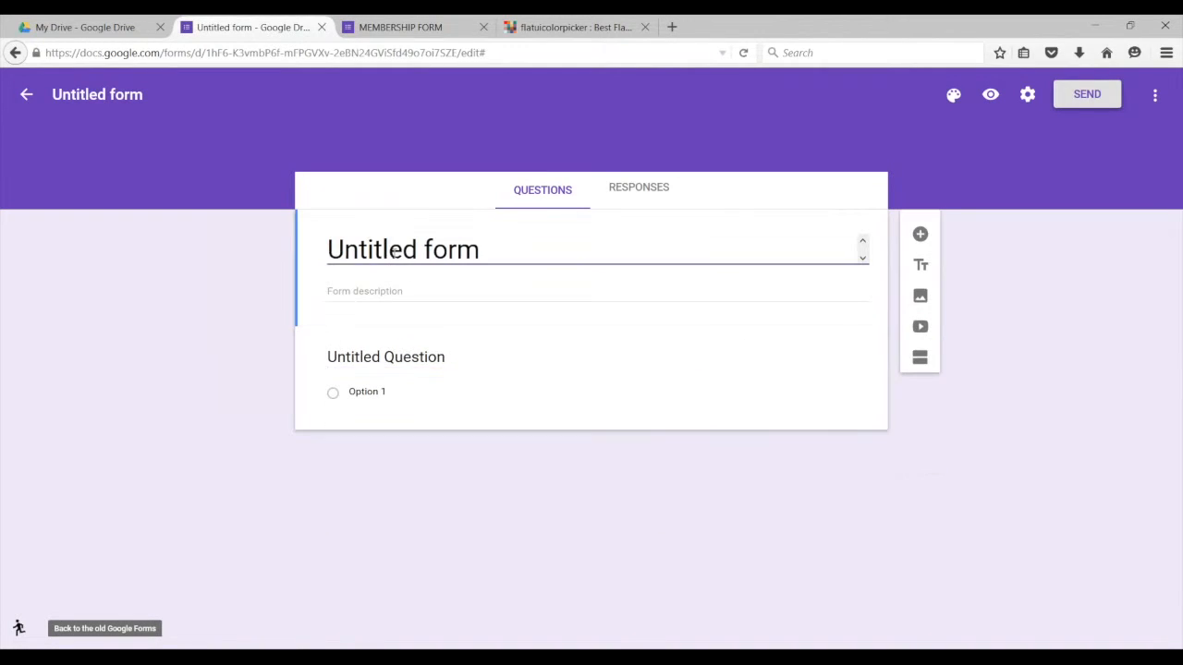
{"action": "triple_click", "coordinate": [420, 247]}
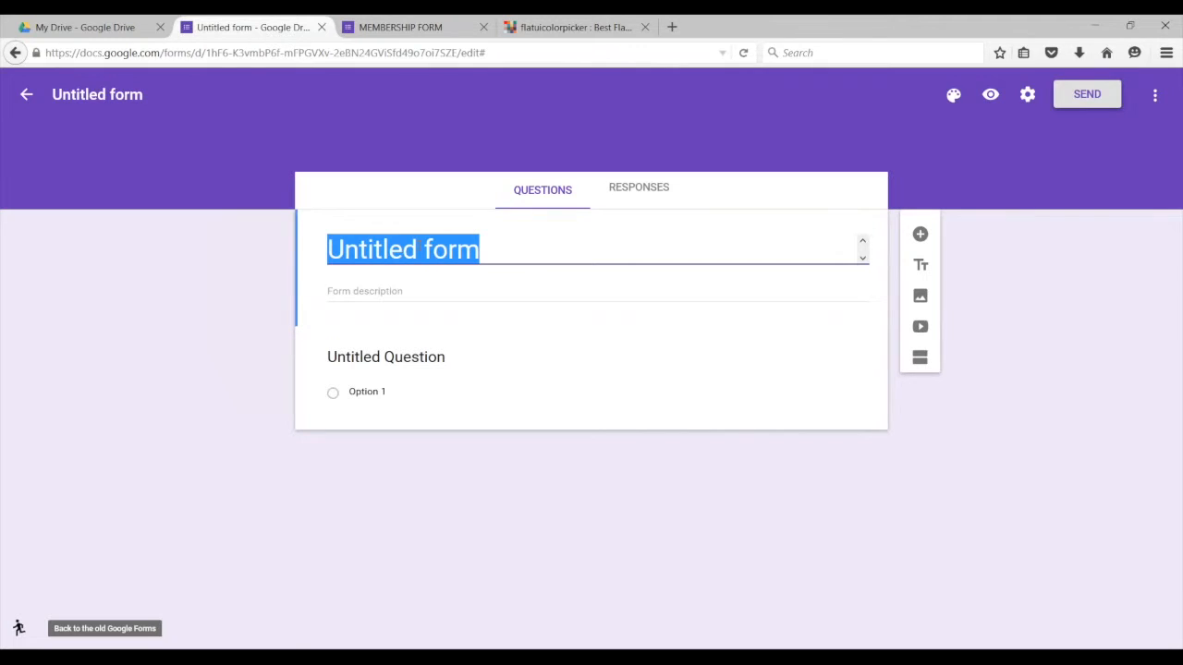
{"action": "type", "text": "Meme"}
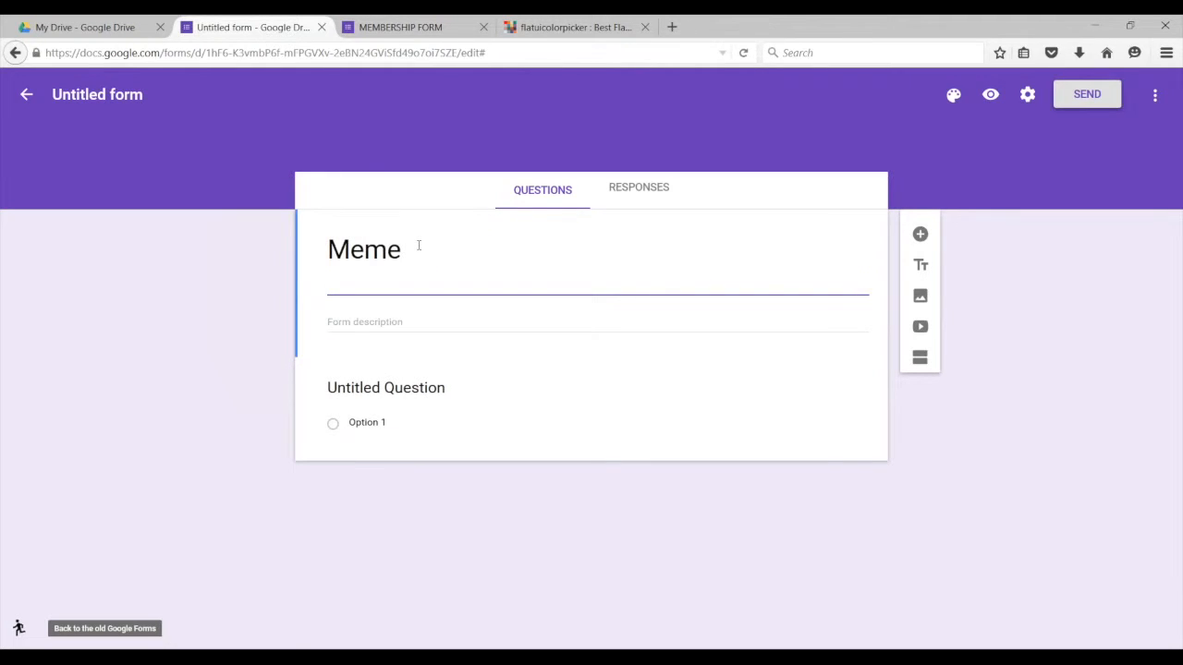
{"action": "key", "text": "BackSpace"}
{"action": "type", "text": "bership Form"}
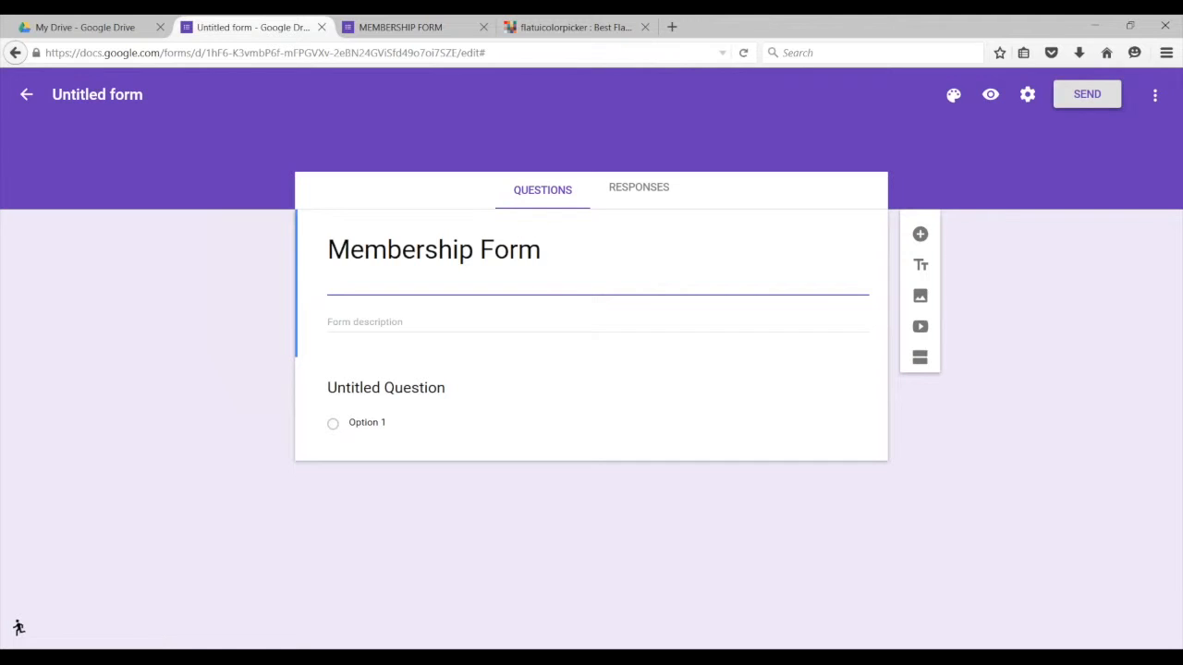
Step: Select the Untitled form file name and the Membership Form title to copy it
{"action": "left_click", "coordinate": [86, 94]}
{"action": "triple_click", "coordinate": [115, 95]}
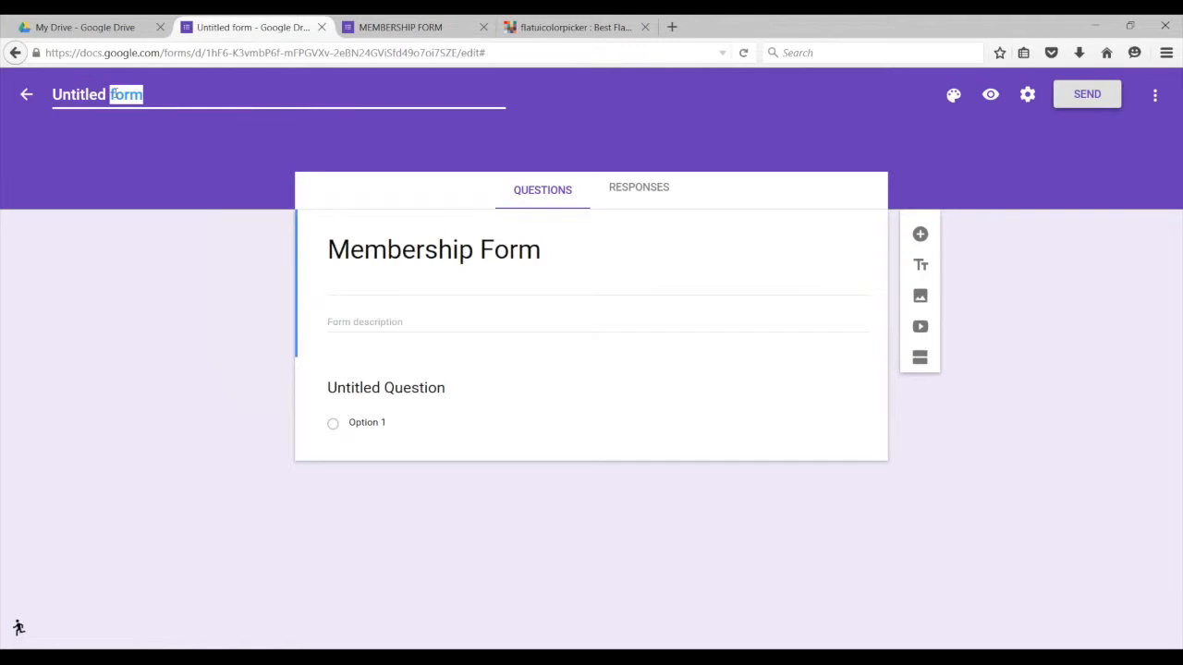
{"action": "triple_click", "coordinate": [398, 249]}
{"action": "key", "text": "ctrl+c"}
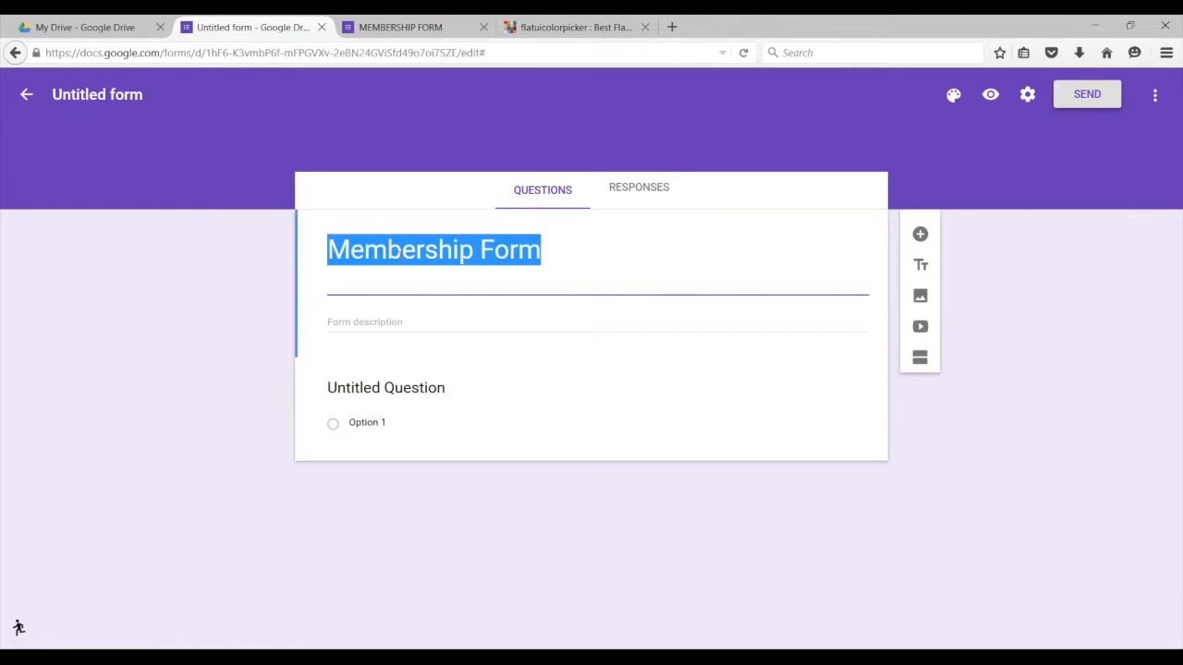
{"action": "triple_click", "coordinate": [92, 92]}
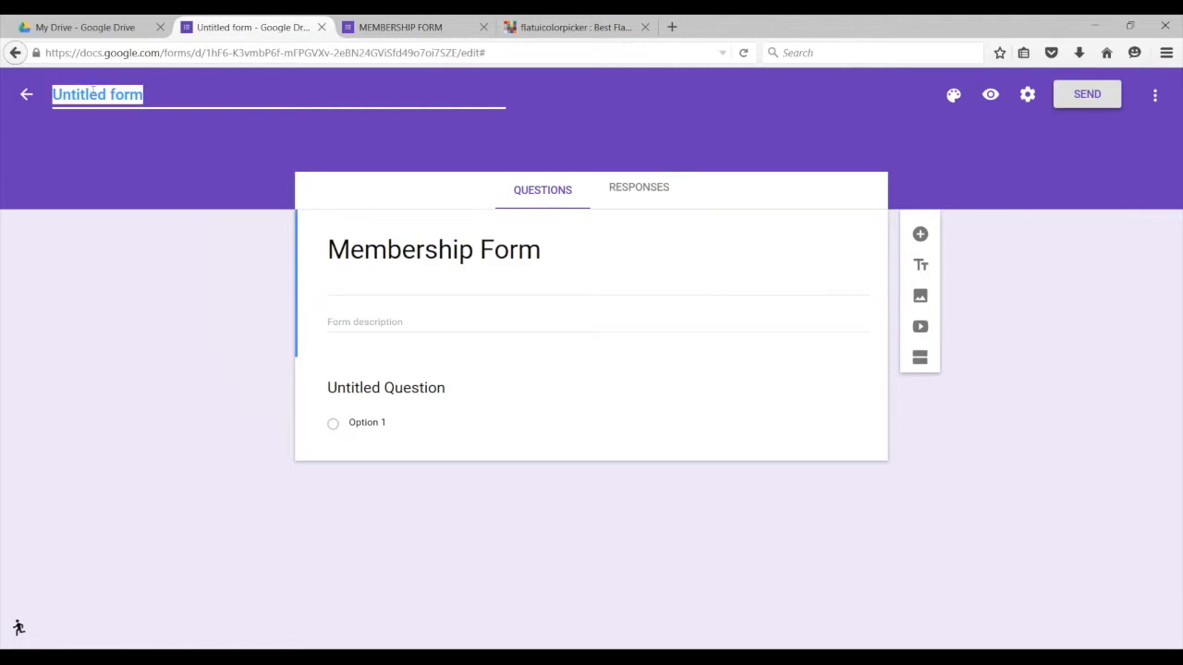
{"action": "key", "text": "ctrl+v"}
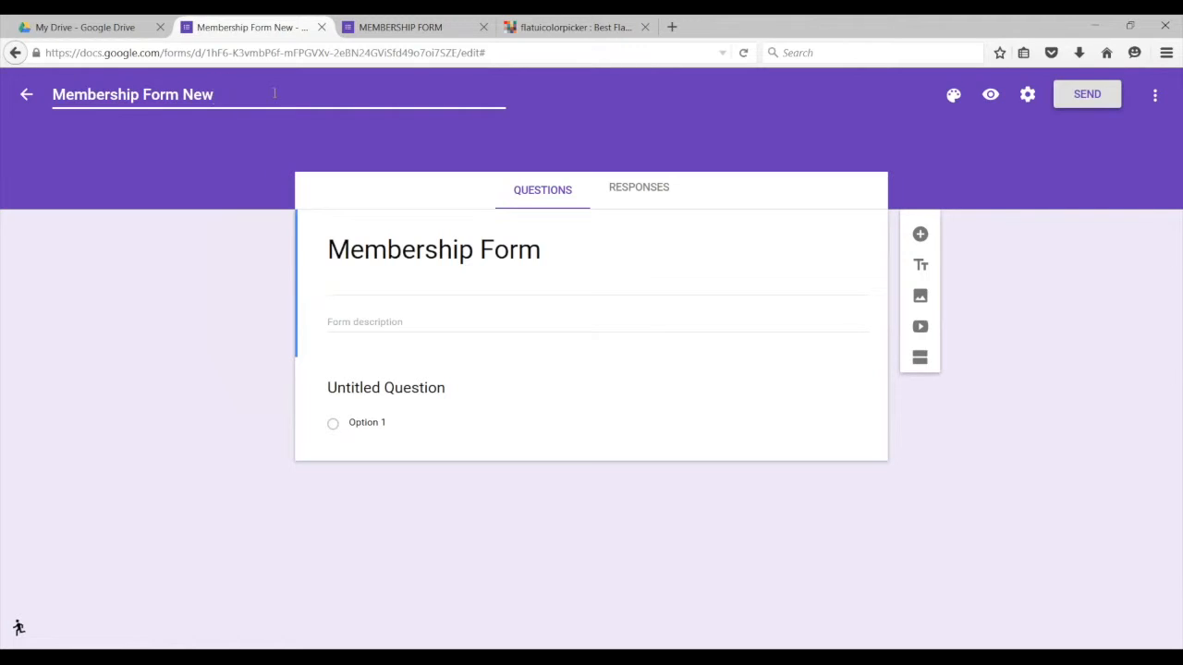
{"action": "left_click", "coordinate": [461, 250]}
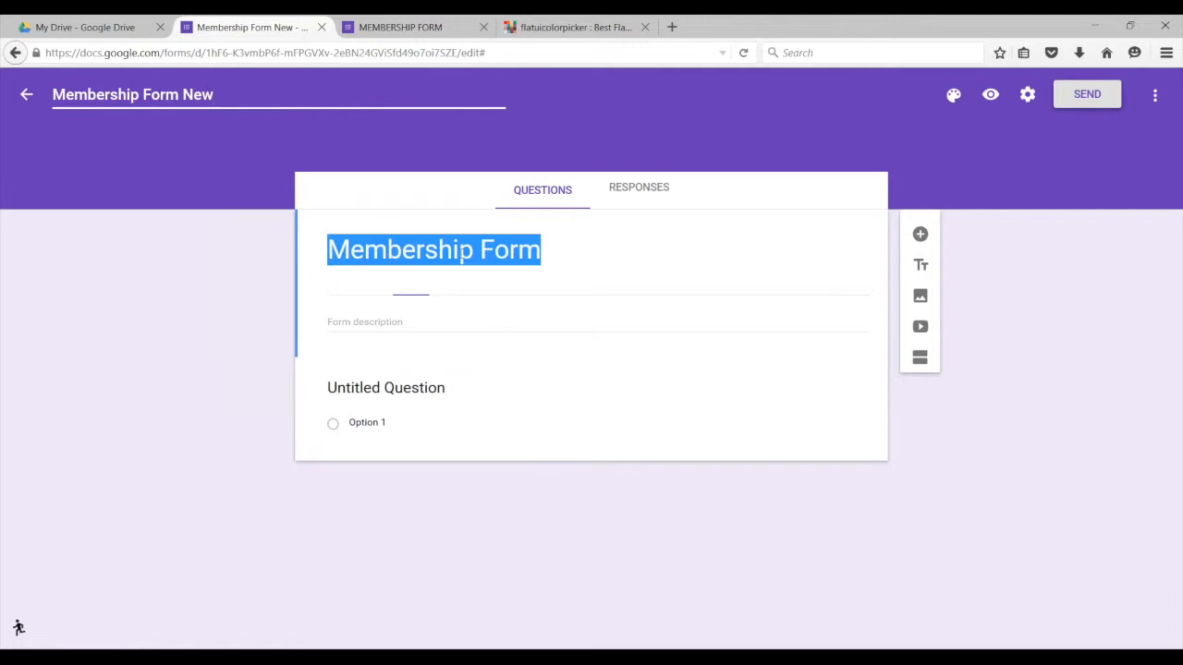
{"action": "triple_click", "coordinate": [461, 249]}
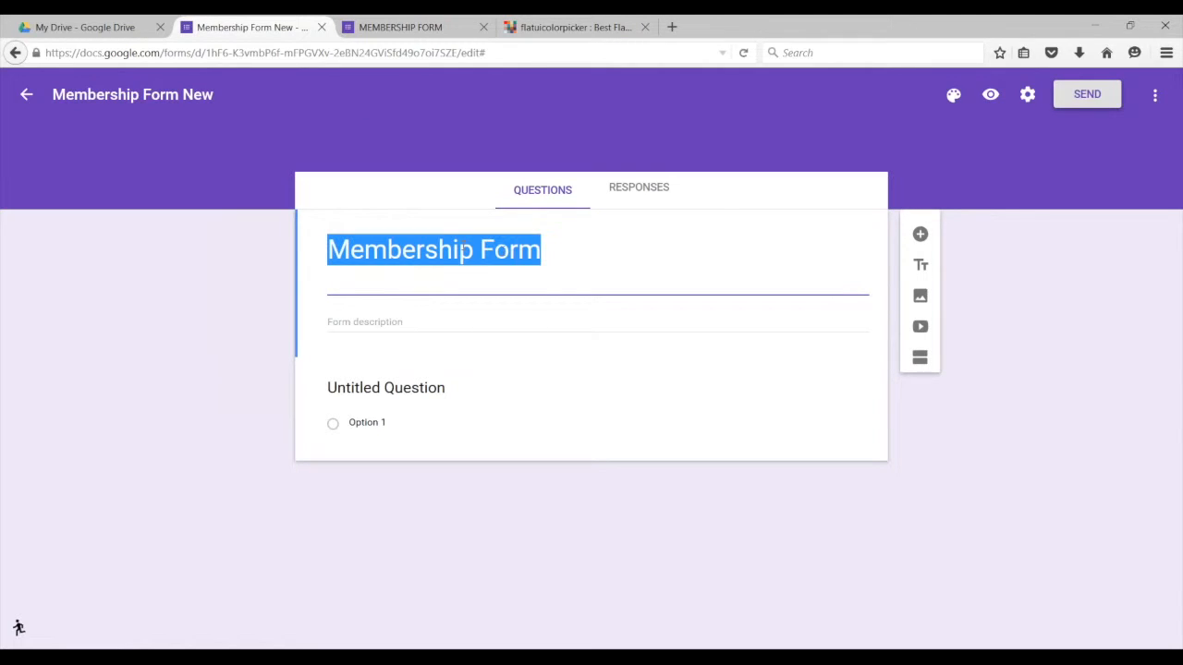
{"action": "left_click", "coordinate": [681, 237]}
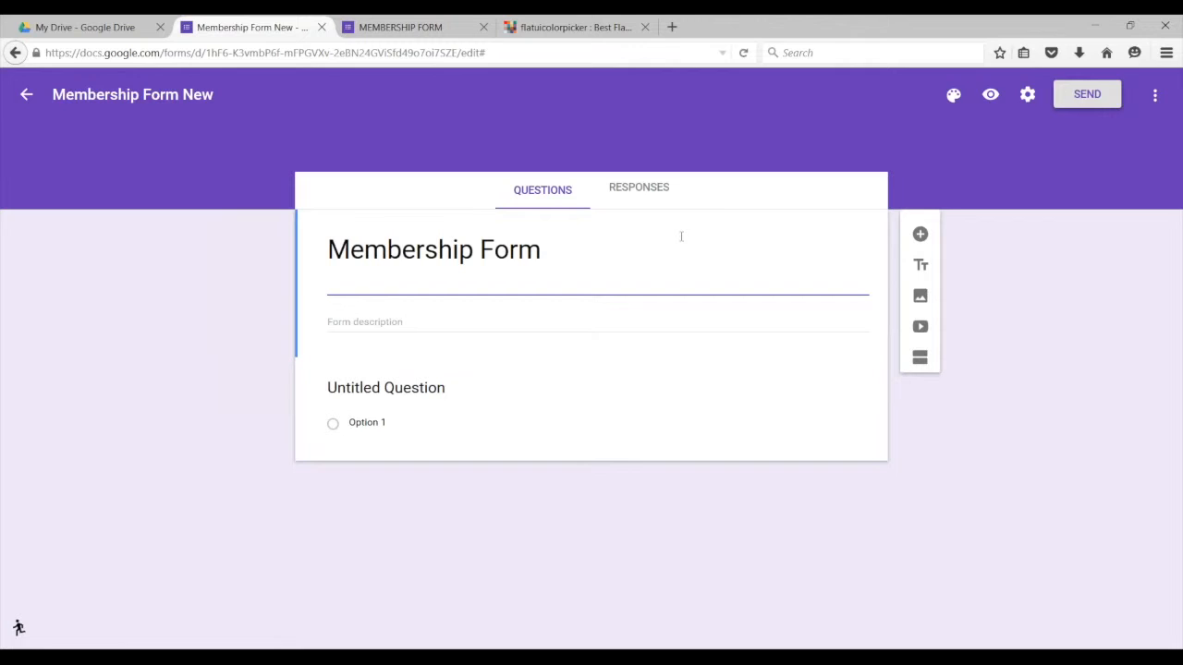
{"action": "left_click", "coordinate": [597, 323]}
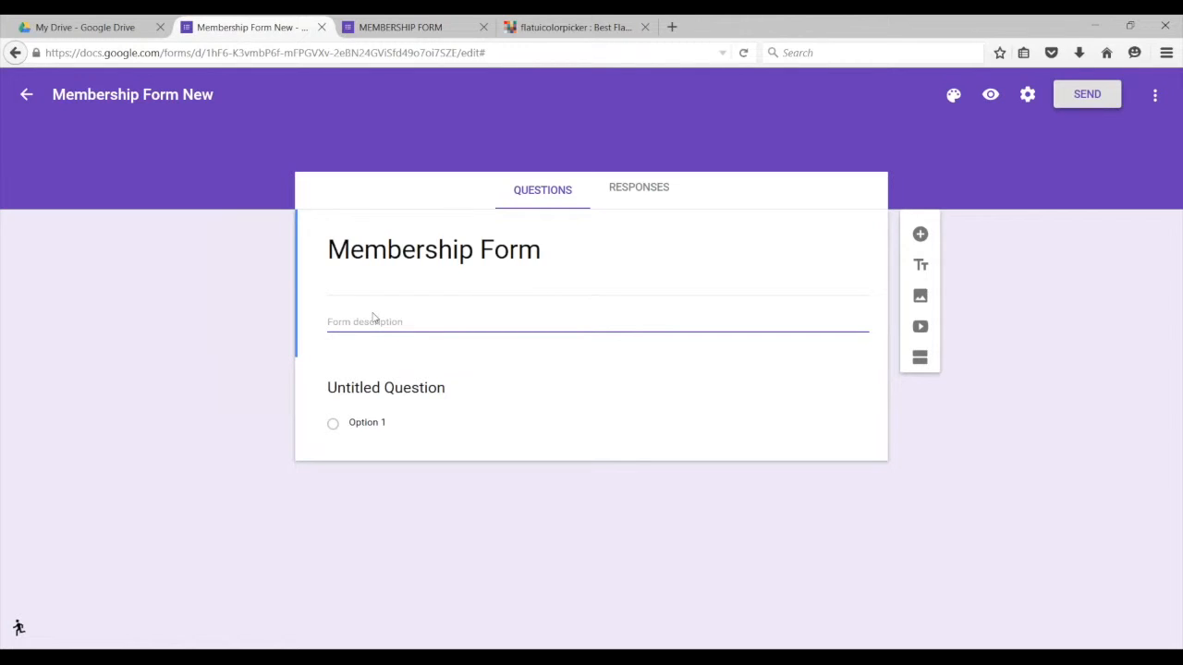
Step: Add a title-and-description section below the untitled question and select its placeholder title
{"action": "left_click", "coordinate": [395, 445]}
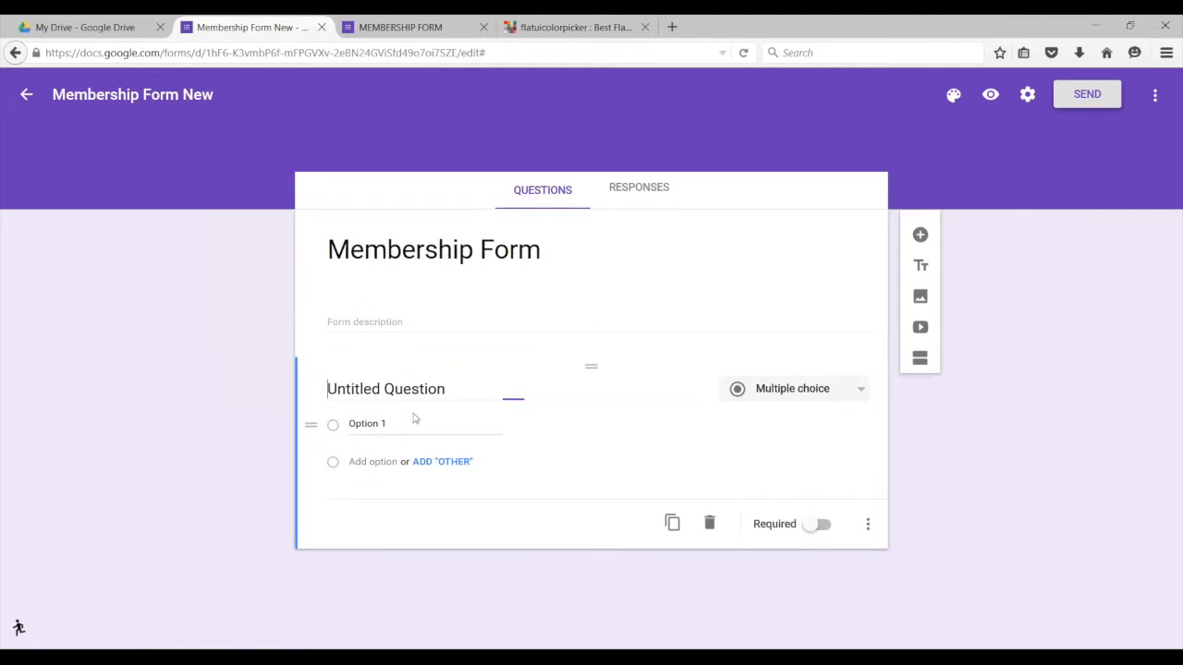
{"action": "left_click", "coordinate": [865, 393]}
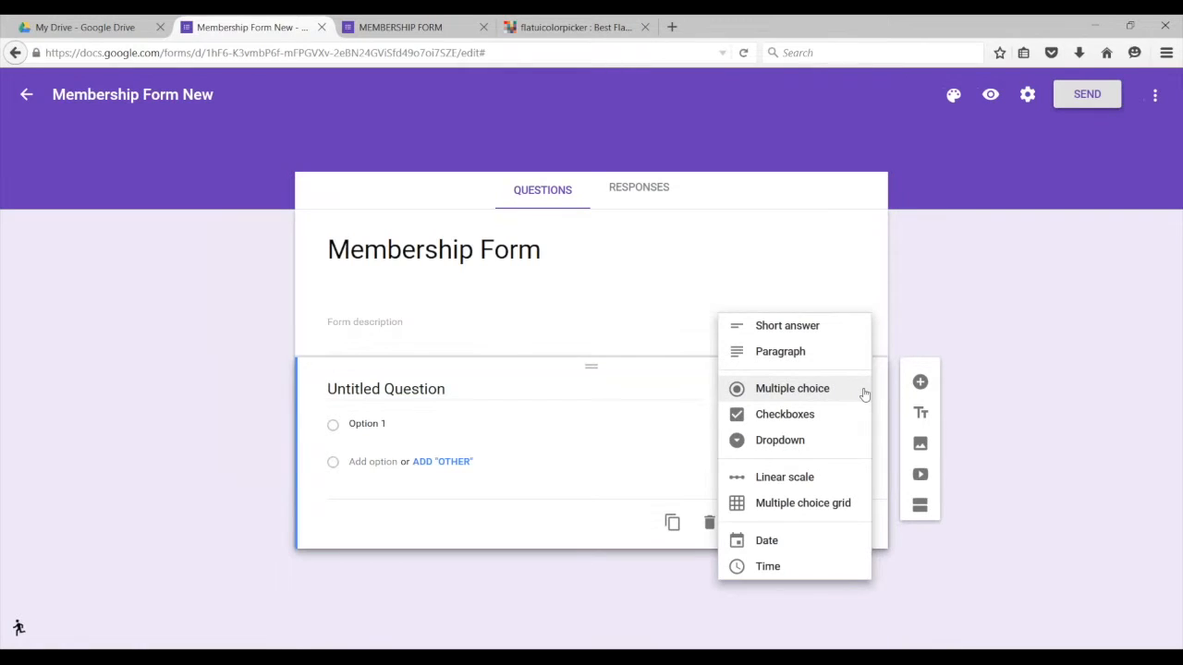
{"action": "left_click", "coordinate": [398, 29]}
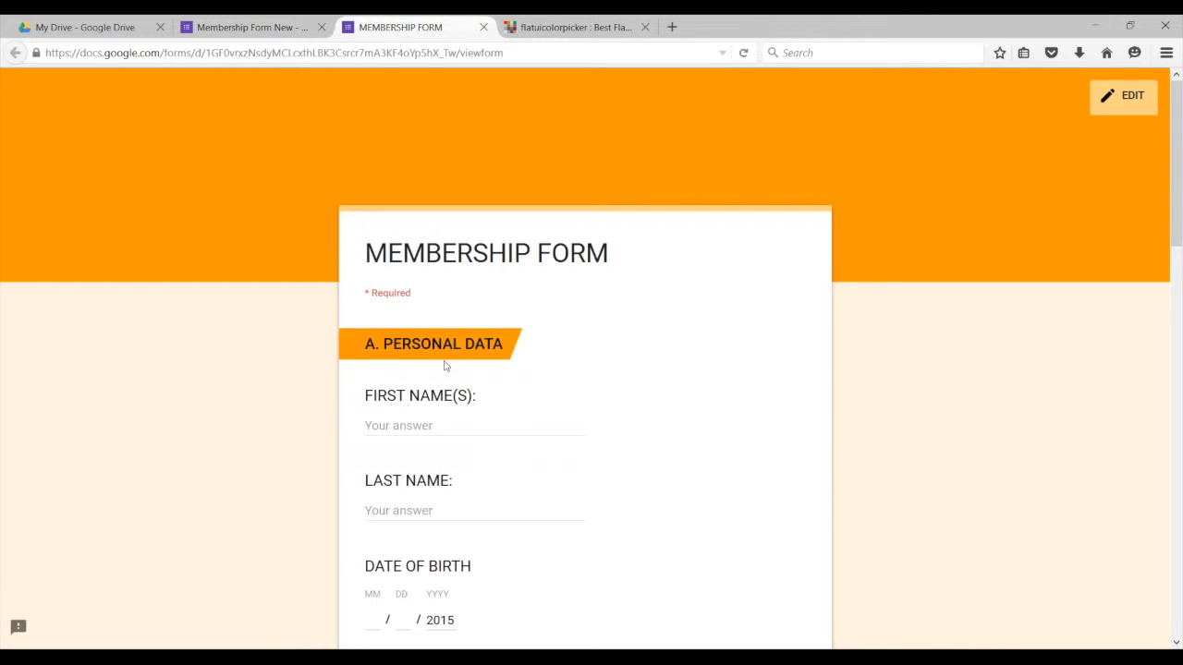
{"action": "left_click", "coordinate": [227, 32]}
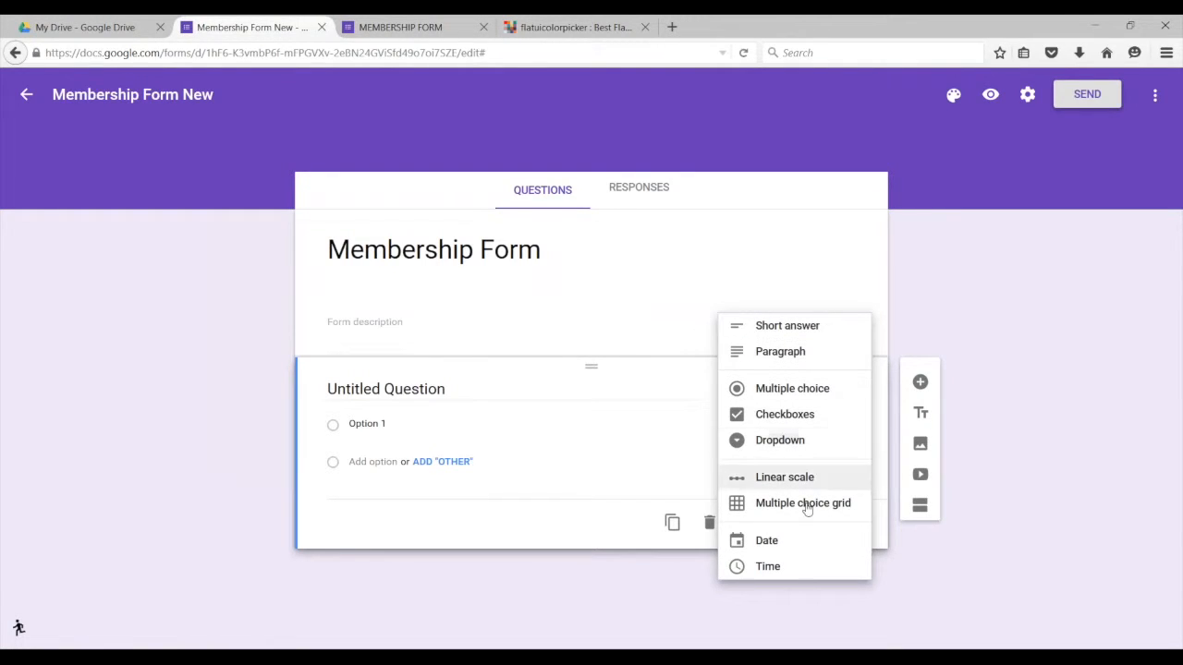
{"action": "left_click", "coordinate": [921, 413]}
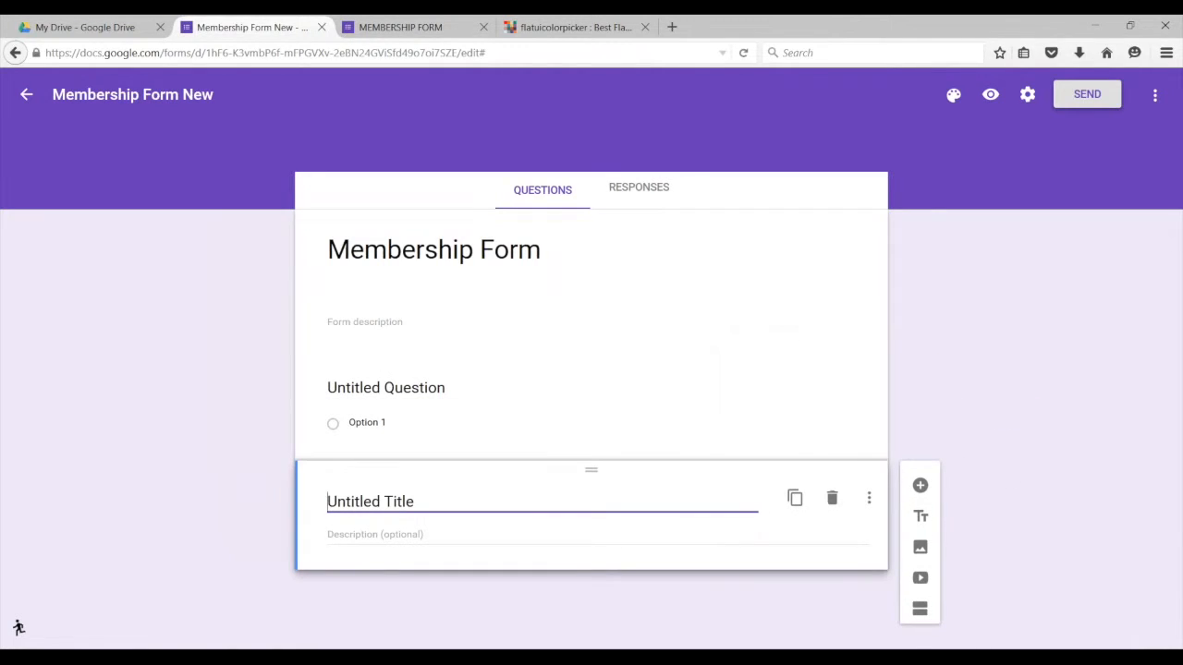
{"action": "key", "text": "ctrl+shift+Right"}
{"action": "left_click_drag", "start_coordinate": [408, 502], "coordinate": [322, 502]}
{"action": "left_click", "coordinate": [421, 500]}
Step: Select the 'A. PERSONAL DATA' heading in the original MEMBERSHIP FORM
{"action": "left_click", "coordinate": [397, 35]}
{"action": "left_click_drag", "start_coordinate": [505, 351], "coordinate": [299, 382]}
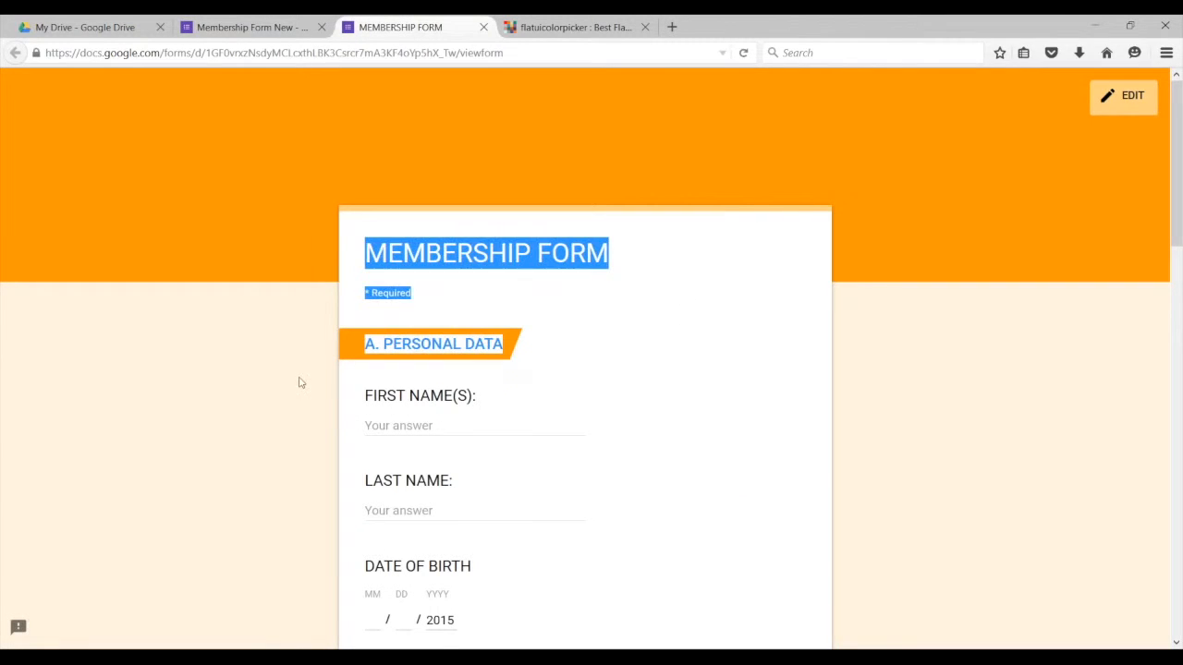
{"action": "left_click_drag", "start_coordinate": [510, 349], "coordinate": [365, 350]}
{"action": "key", "text": "ctrl+c"}
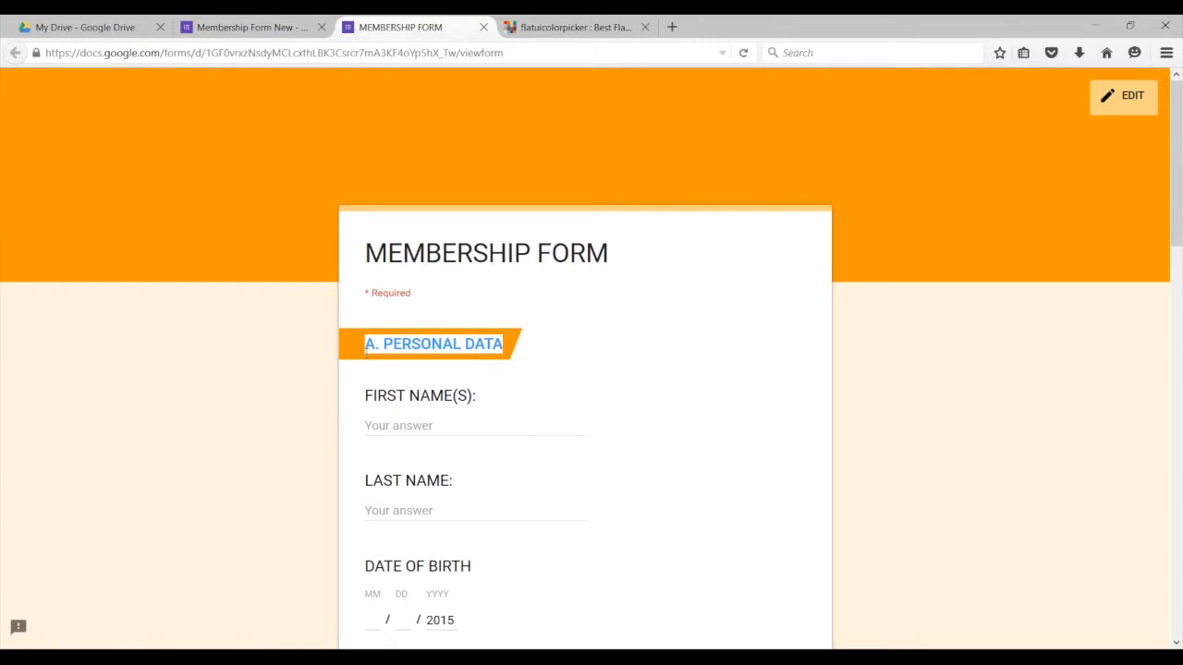
Step: Paste 'A. PERSONAL DATA' as the section title and drag the section above the question
{"action": "left_click", "coordinate": [250, 27]}
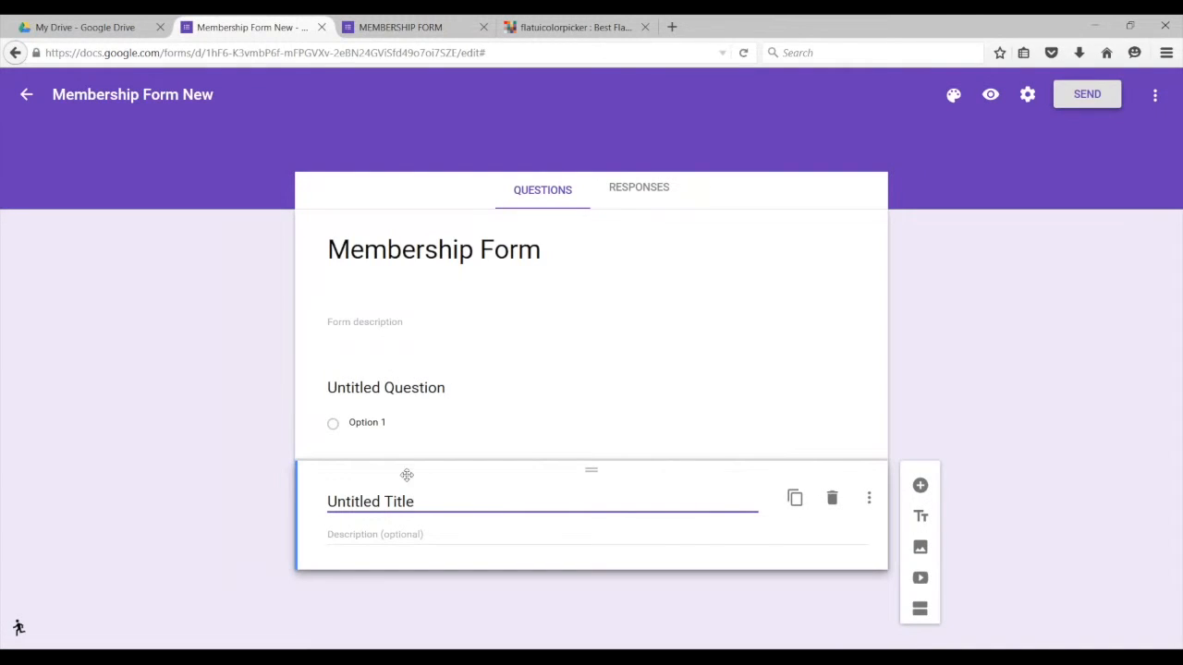
{"action": "key", "text": "ctrl+a"}
{"action": "key", "text": "ctrl+v"}
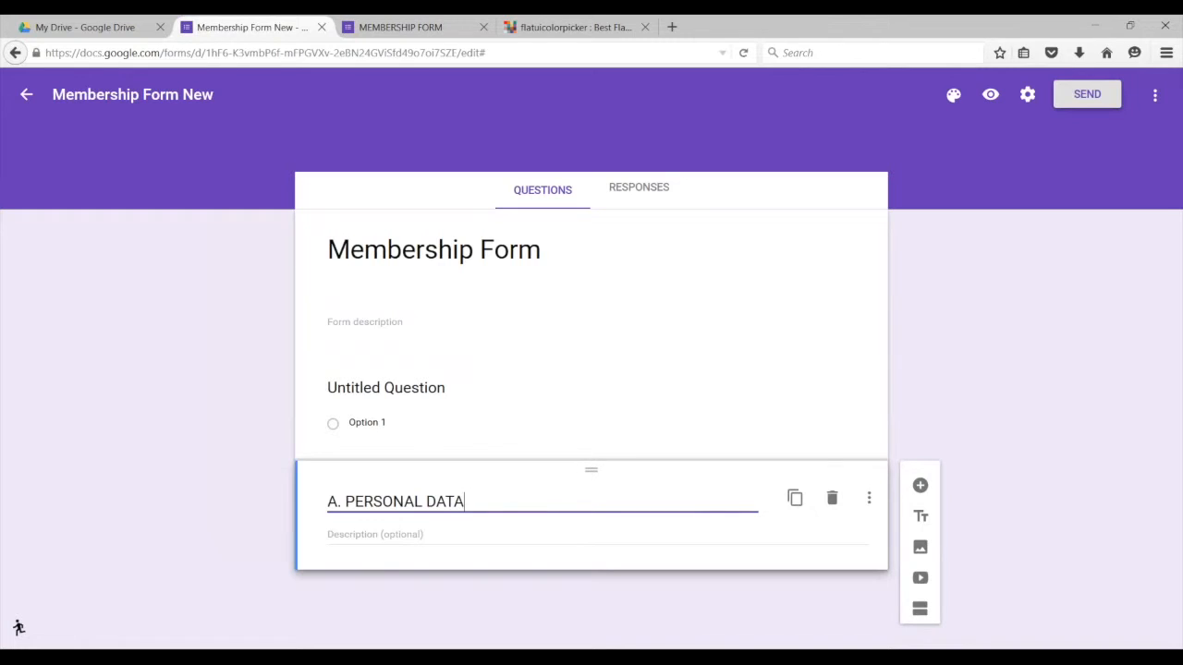
{"action": "left_click_drag", "start_coordinate": [592, 462], "coordinate": [596, 363]}
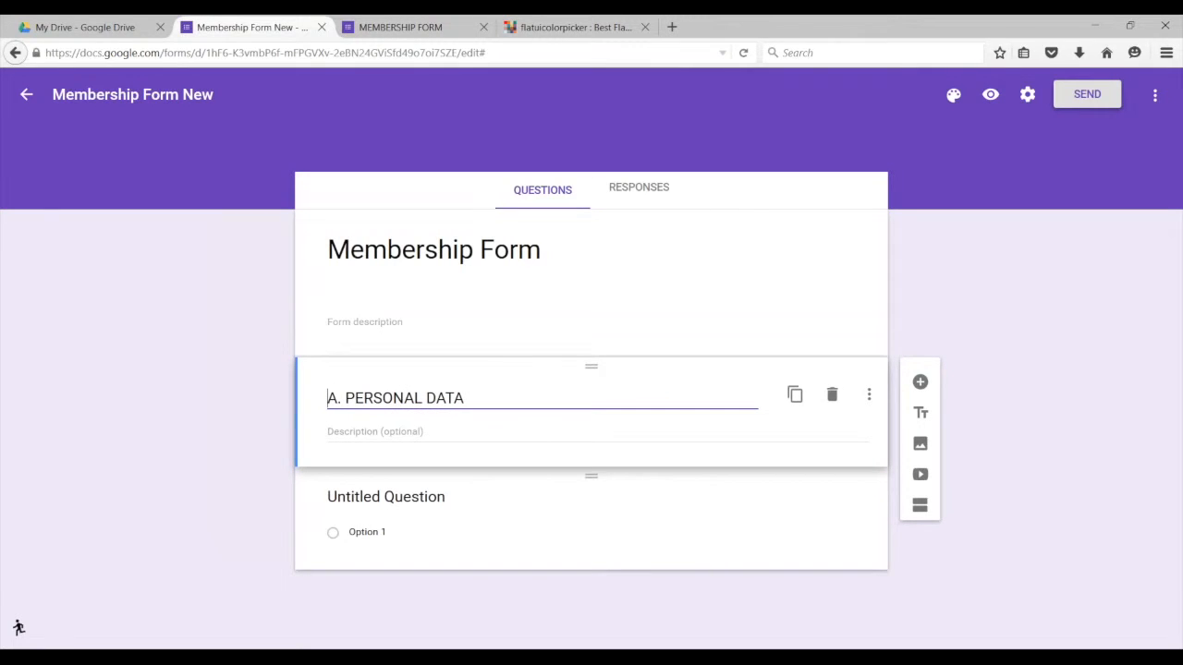
{"action": "left_click", "coordinate": [392, 28]}
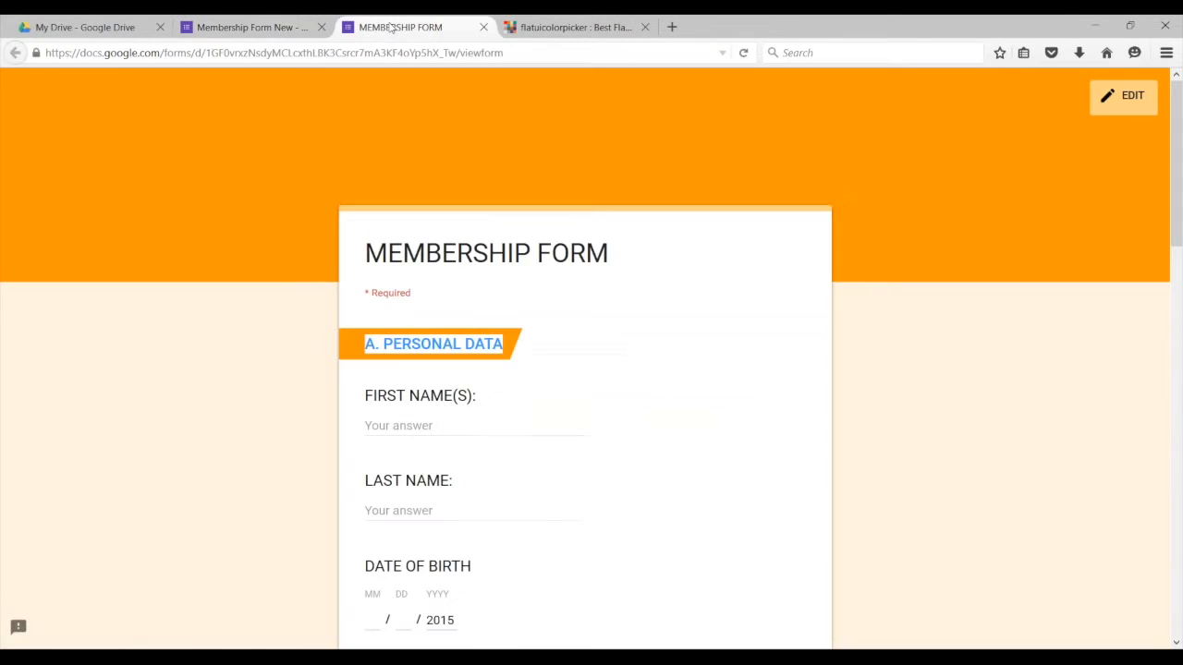
{"action": "left_click", "coordinate": [252, 28]}
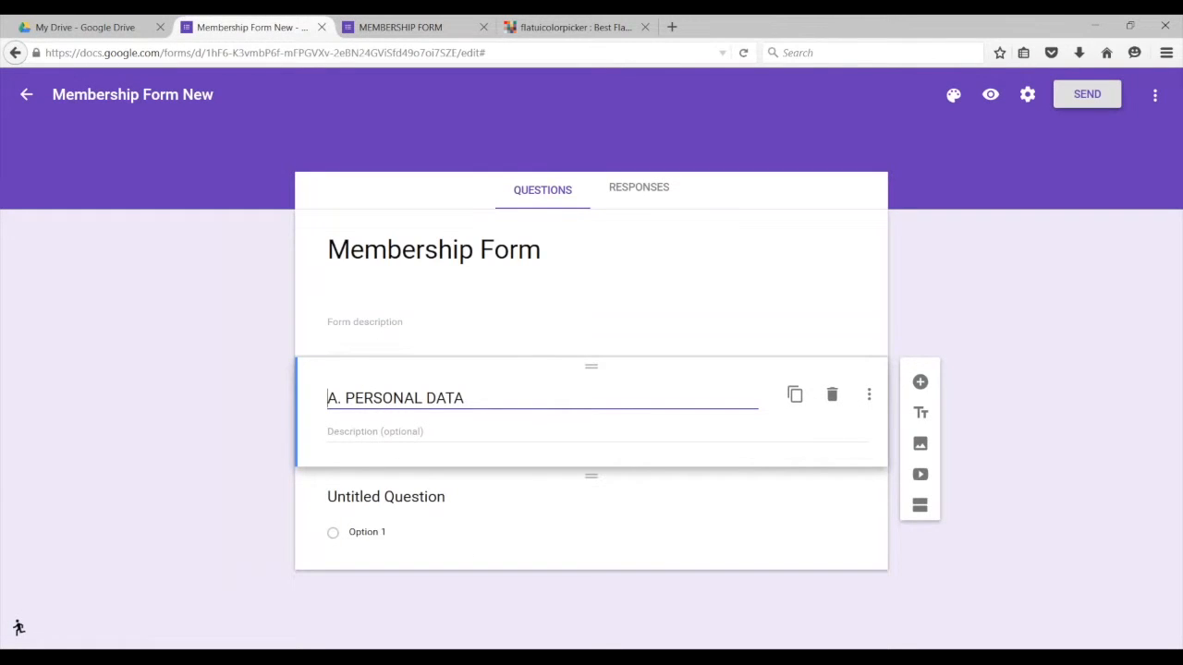
Step: Change the untitled question to Short answer and title it 'First name:'
{"action": "left_click", "coordinate": [411, 497]}
{"action": "double_click", "coordinate": [421, 495]}
{"action": "left_click", "coordinate": [413, 494]}
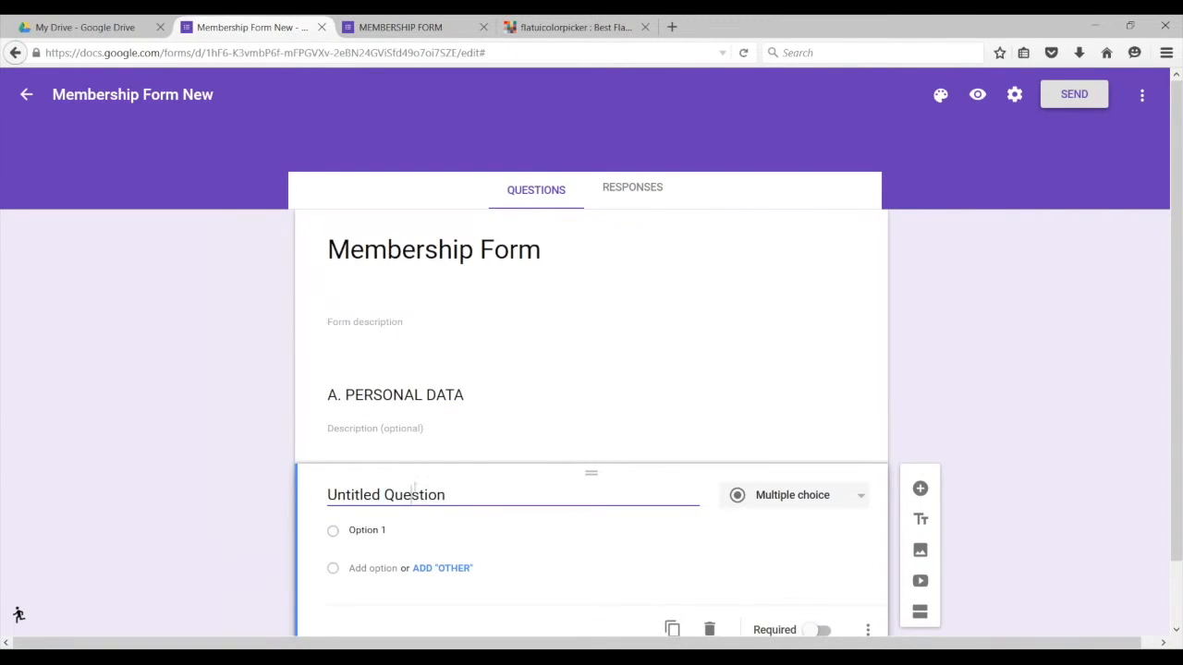
{"action": "left_click", "coordinate": [858, 498]}
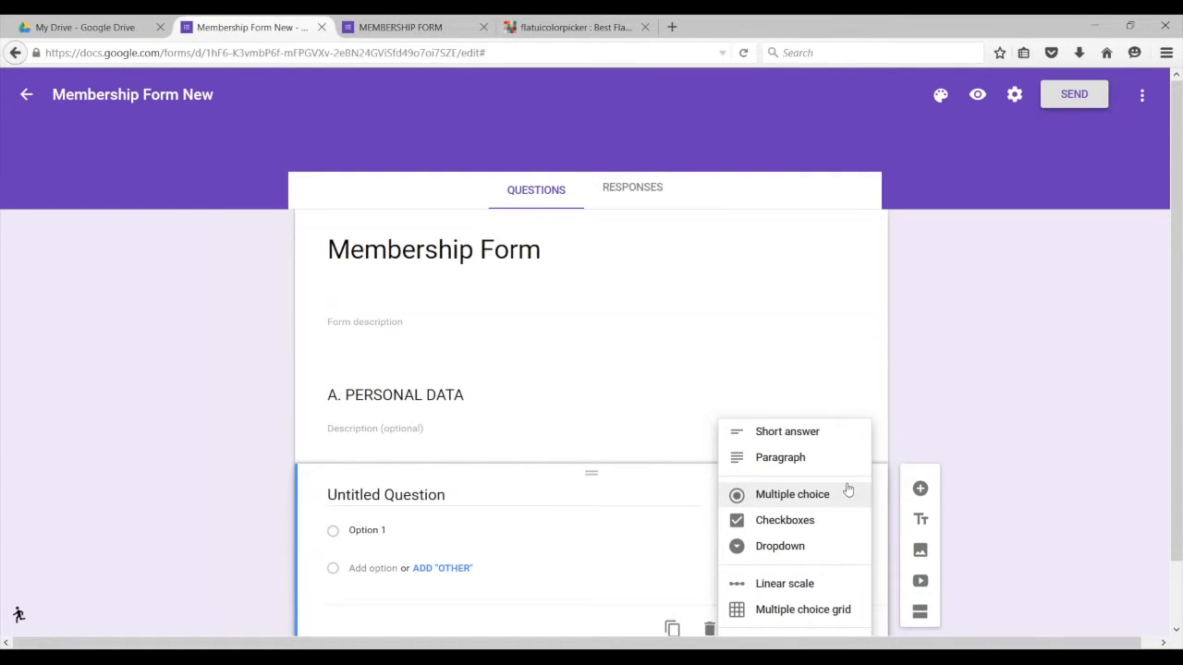
{"action": "left_click", "coordinate": [797, 434]}
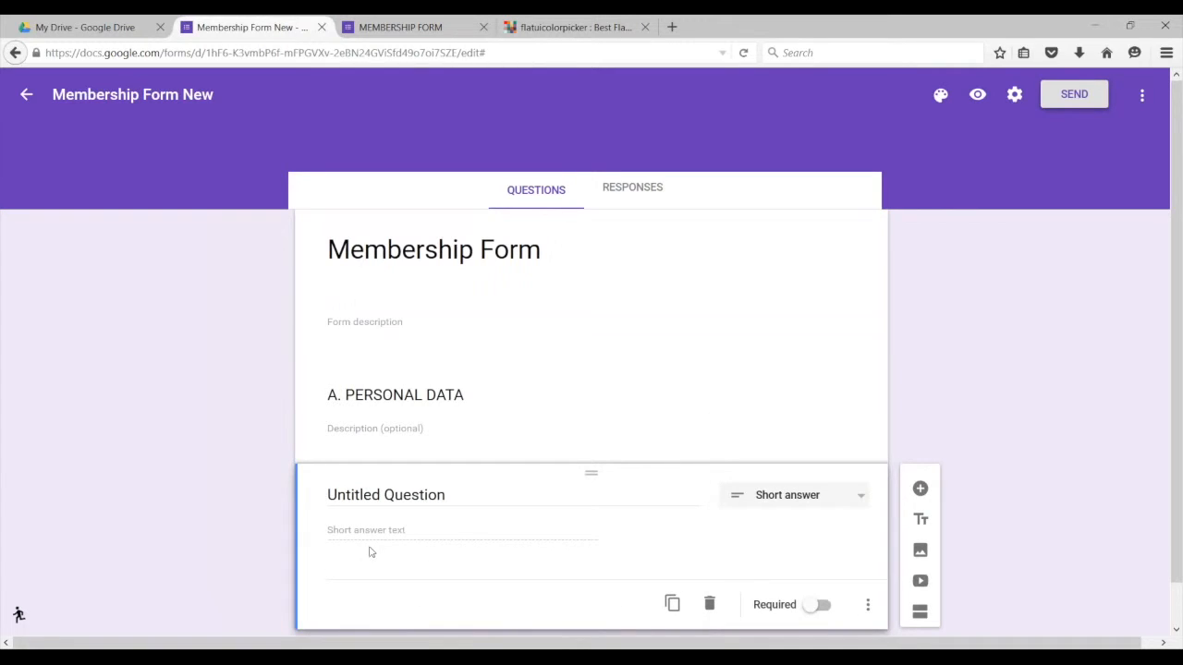
{"action": "double_click", "coordinate": [437, 496]}
{"action": "left_click", "coordinate": [462, 493]}
{"action": "left_click_drag", "start_coordinate": [462, 492], "coordinate": [325, 510]}
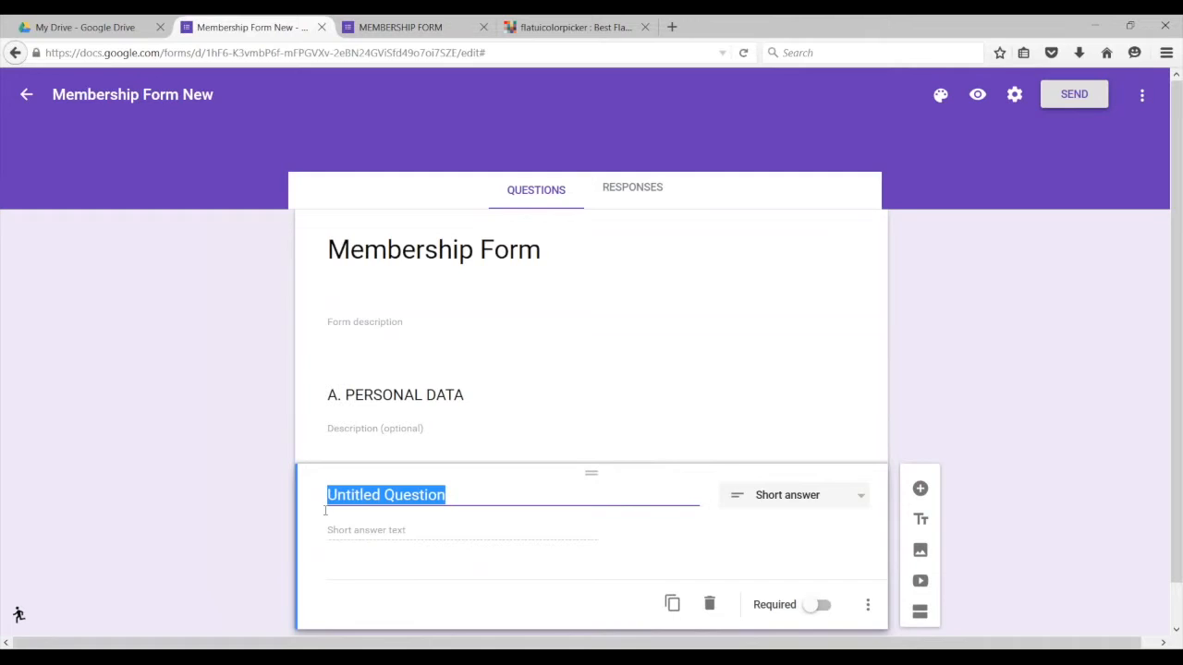
{"action": "type", "text": "First"}
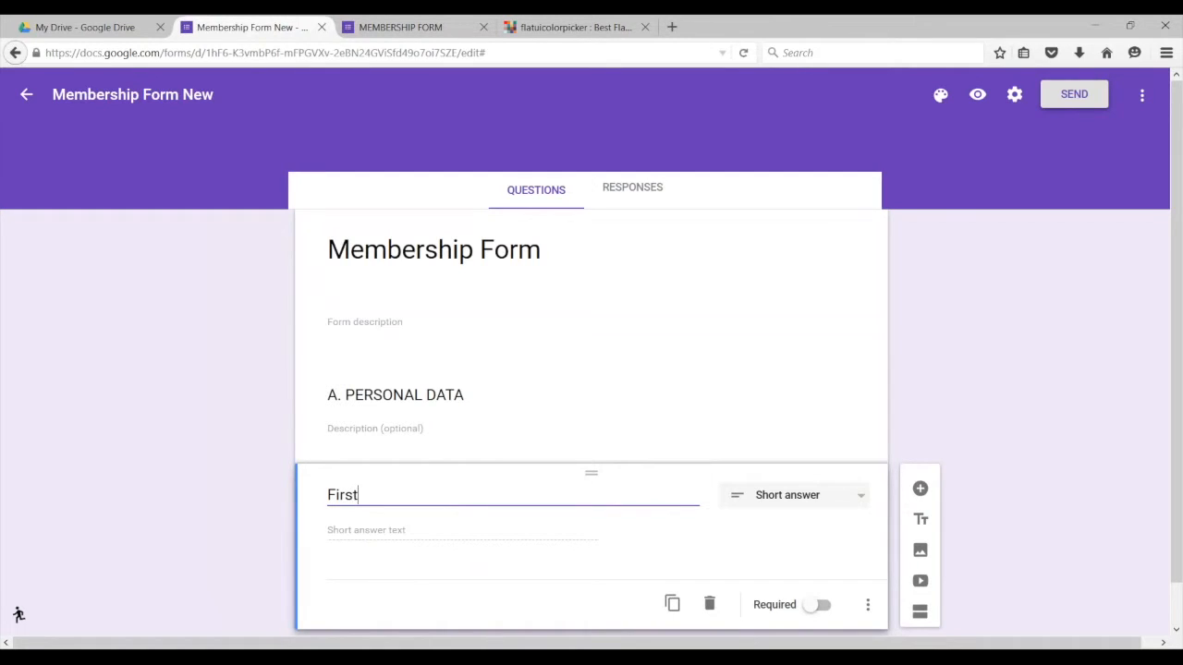
{"action": "type", "text": " name:"}
{"action": "scroll", "coordinate": [561, 534], "scroll_direction": "down", "scroll_amount": 1}
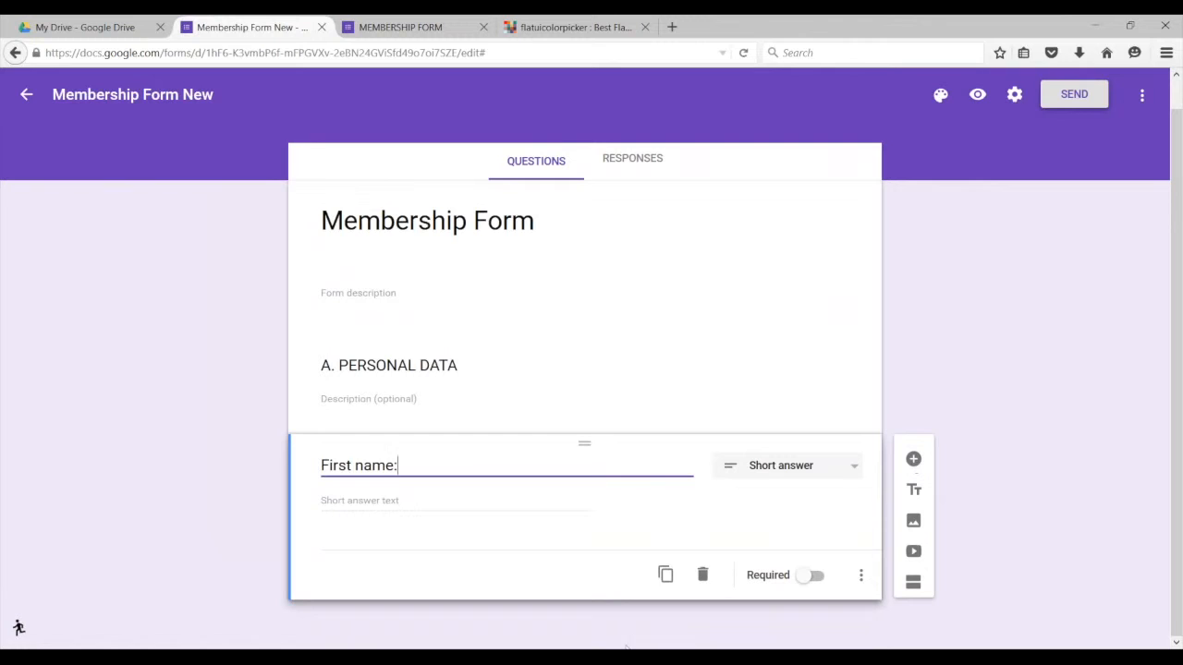
Step: Duplicate the First name: question and rename the copy 'Last name:'
{"action": "left_click", "coordinate": [666, 577]}
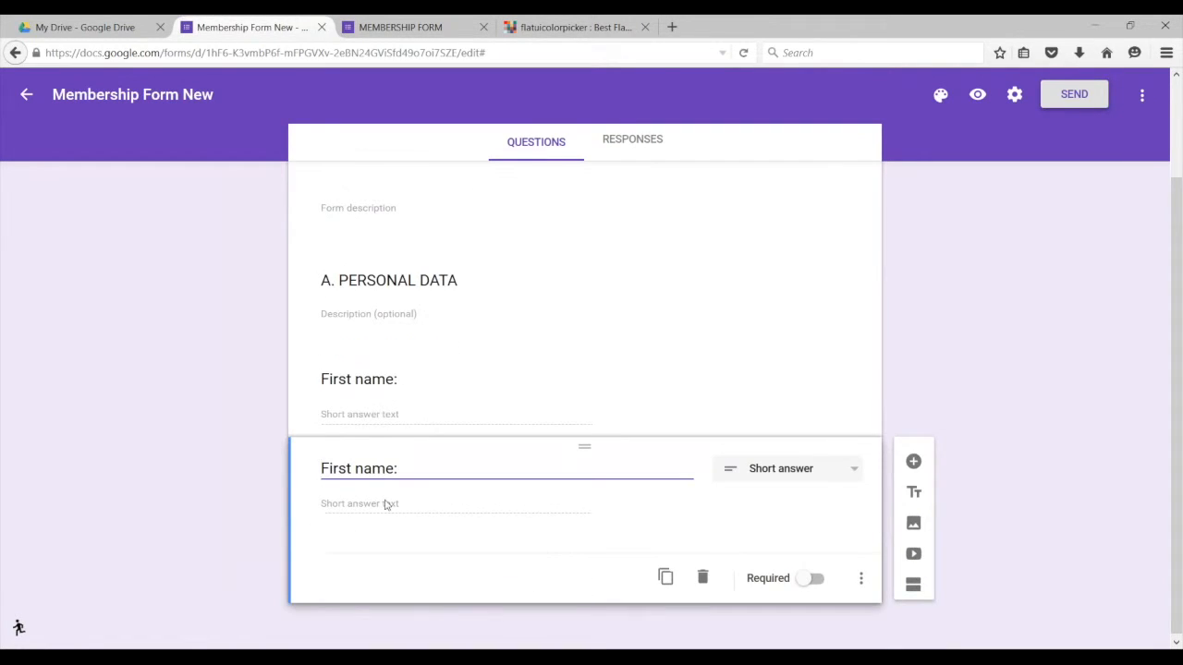
{"action": "left_click_drag", "start_coordinate": [354, 468], "coordinate": [320, 469]}
{"action": "type", "text": "LAS"}
{"action": "key", "text": "BackSpace"}
{"action": "key", "text": "BackSpace"}
{"action": "type", "text": "ast"}
Step: Add a new blank multiple-choice question below Last name:
{"action": "left_click", "coordinate": [399, 31]}
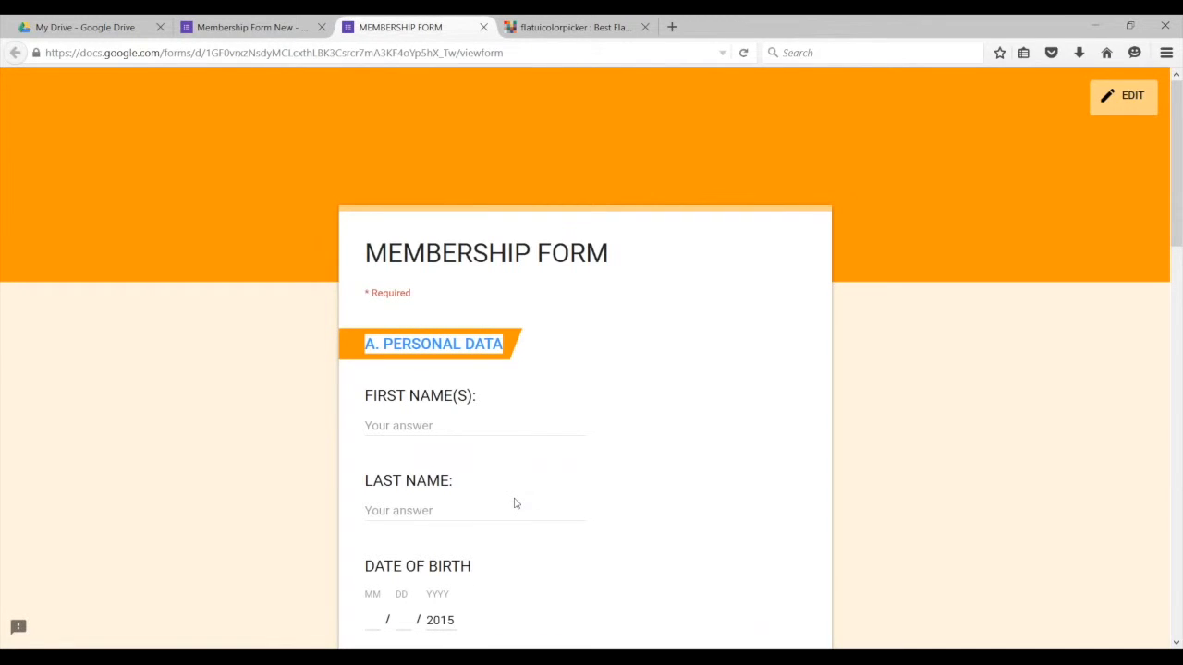
{"action": "left_click", "coordinate": [236, 25]}
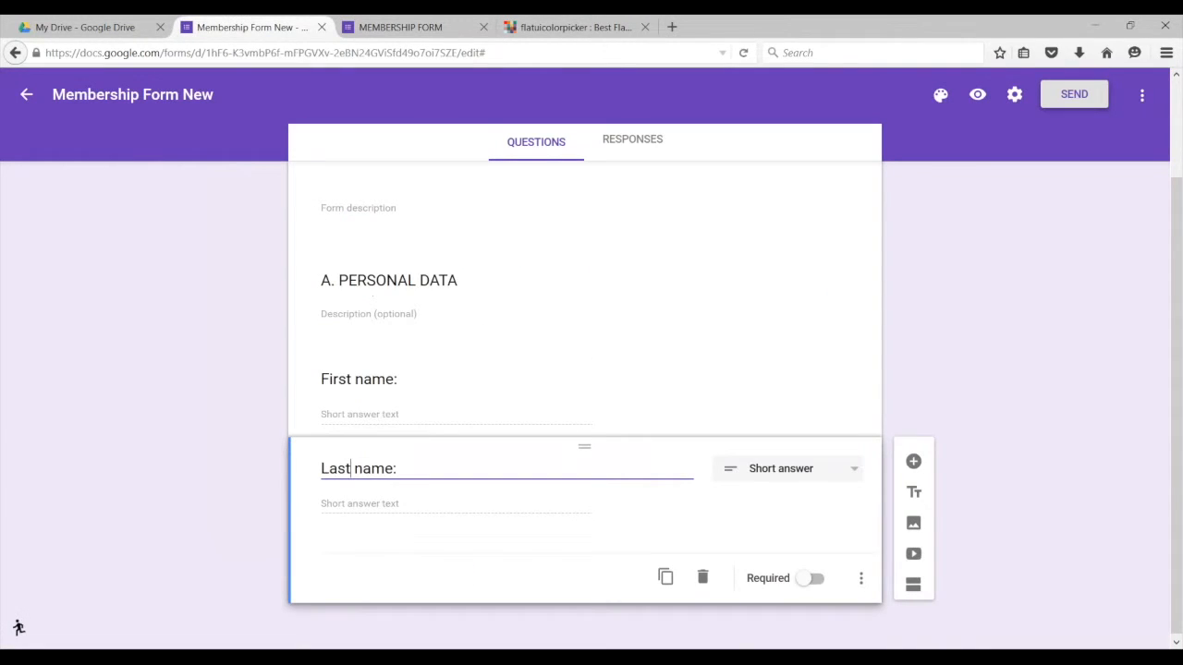
{"action": "left_click", "coordinate": [913, 461]}
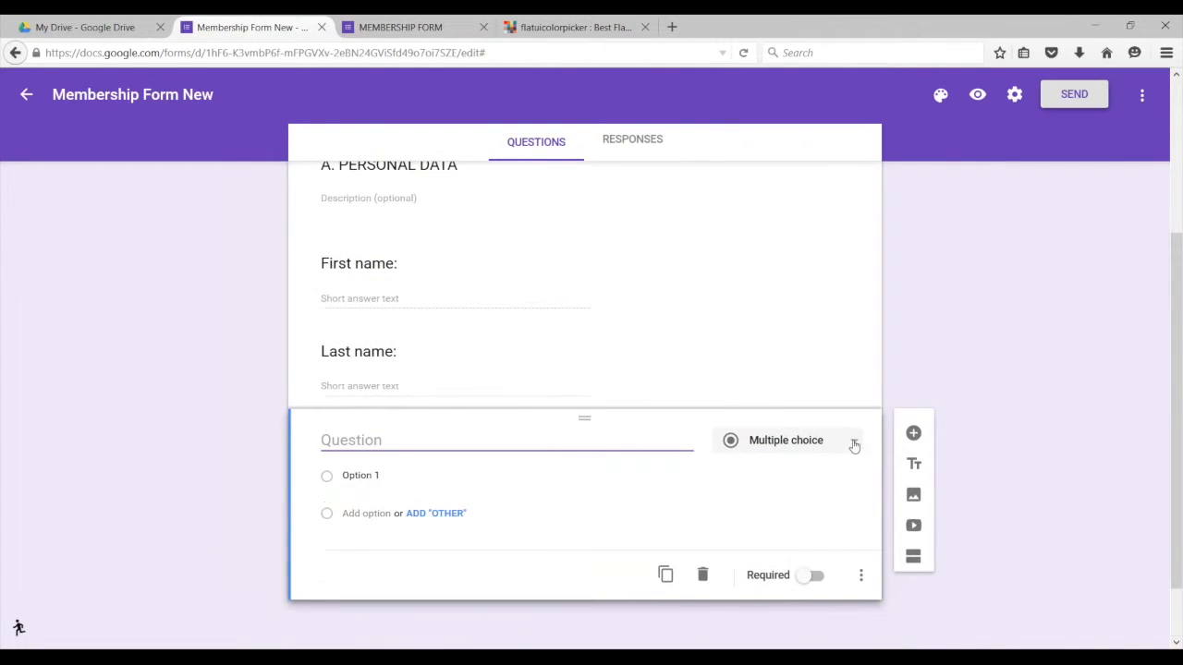
Step: Make the new question a required Date question titled 'Date of birth:'
{"action": "left_click", "coordinate": [854, 446]}
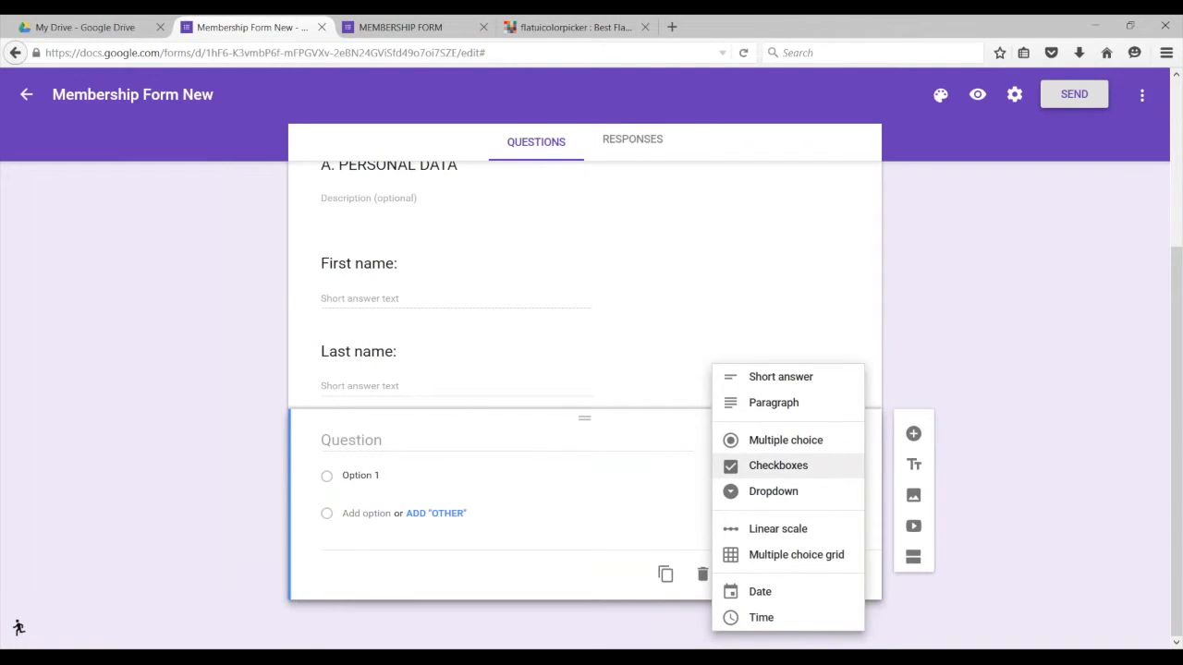
{"action": "left_click", "coordinate": [758, 593]}
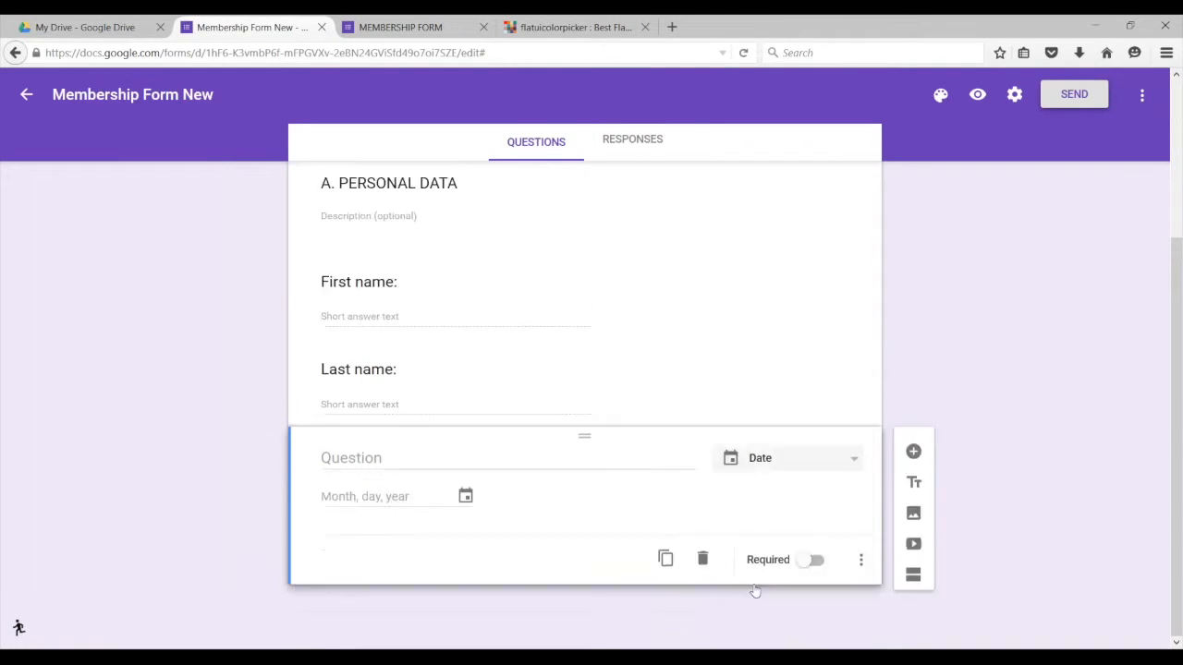
{"action": "left_click", "coordinate": [367, 476]}
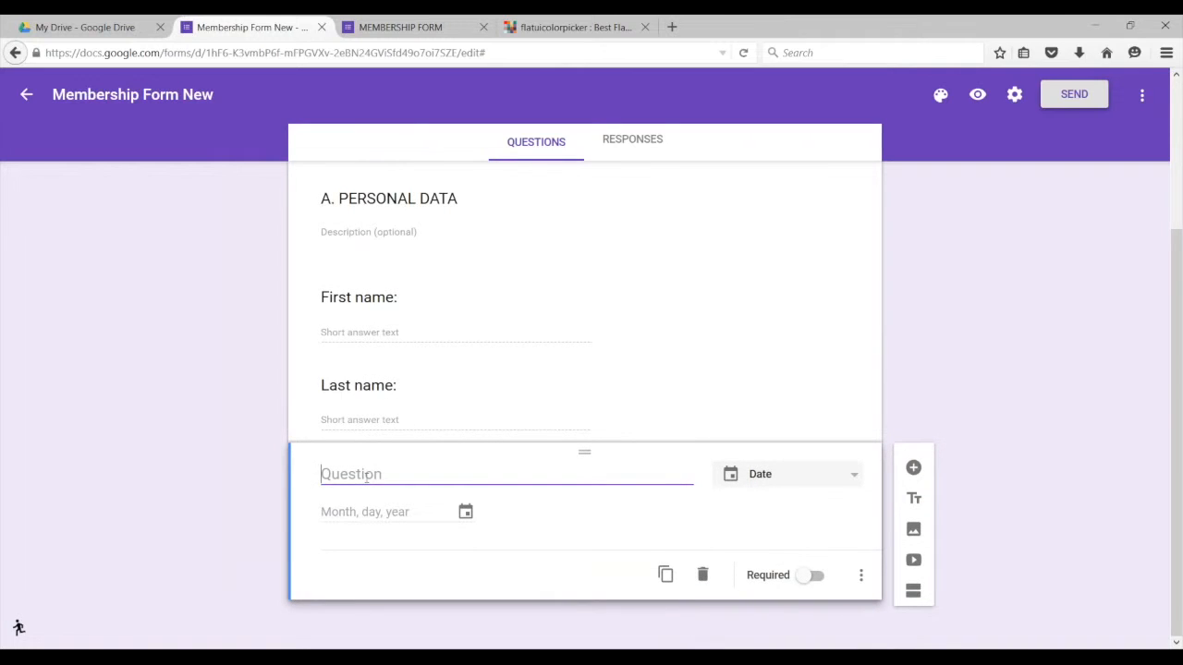
{"action": "type", "text": "Date of birth:"}
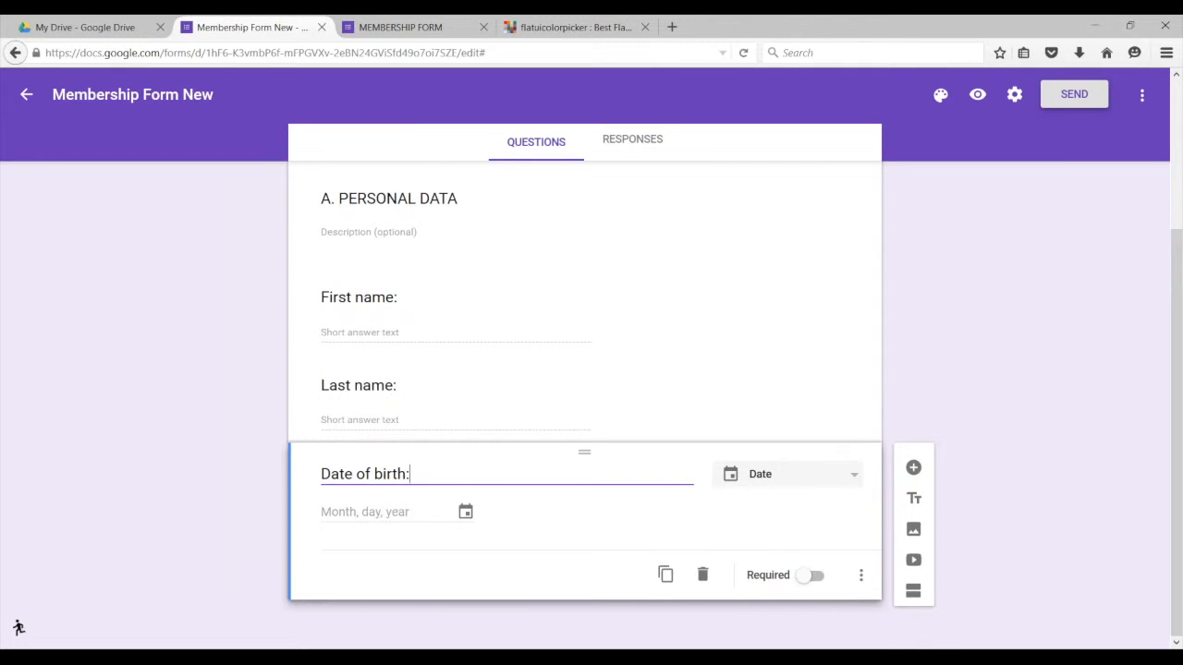
{"action": "left_click", "coordinate": [805, 577]}
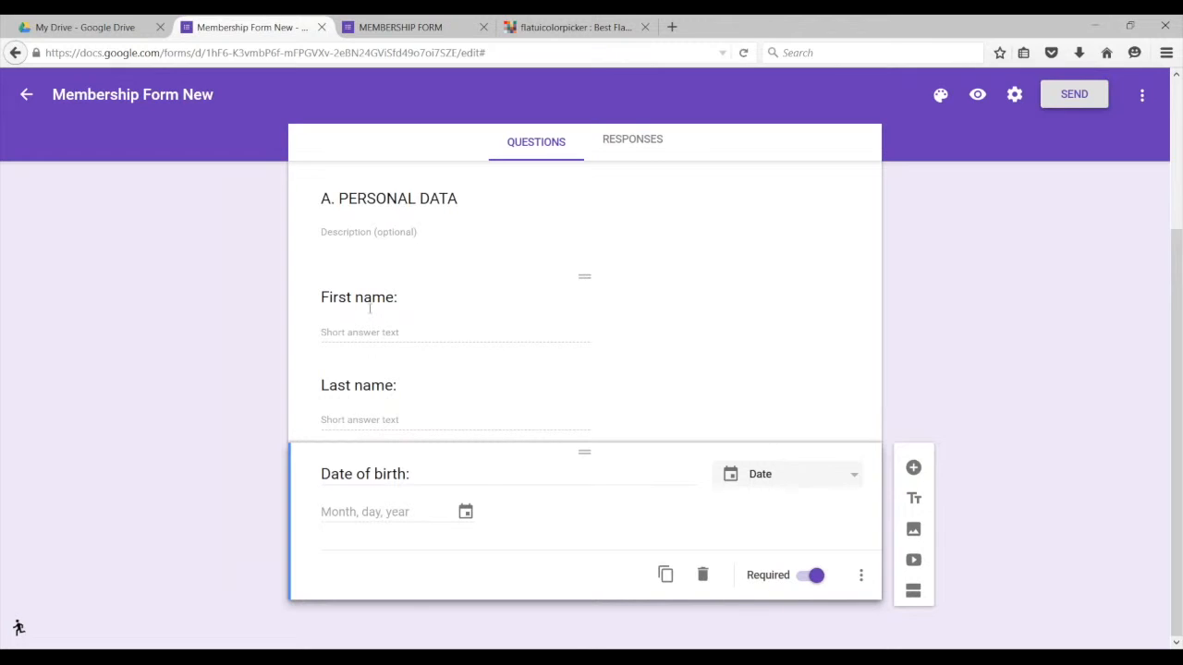
{"action": "left_click", "coordinate": [369, 309]}
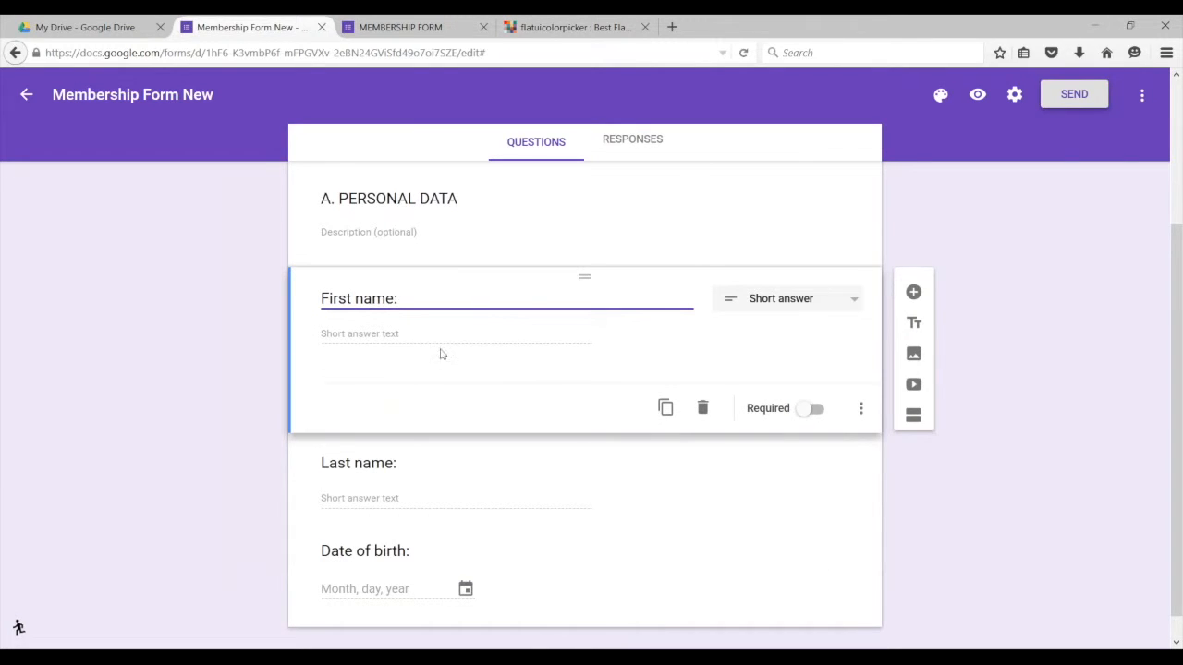
Step: Turn on Required for the First name and Last name questions
{"action": "left_click", "coordinate": [809, 409]}
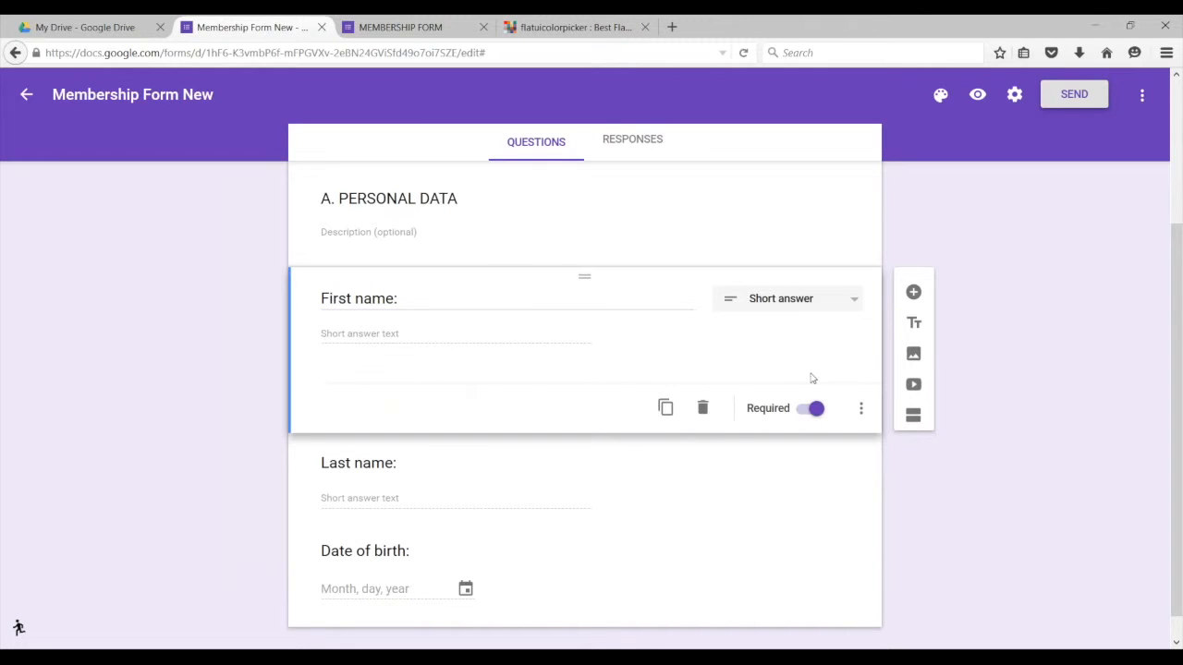
{"action": "left_click", "coordinate": [407, 483]}
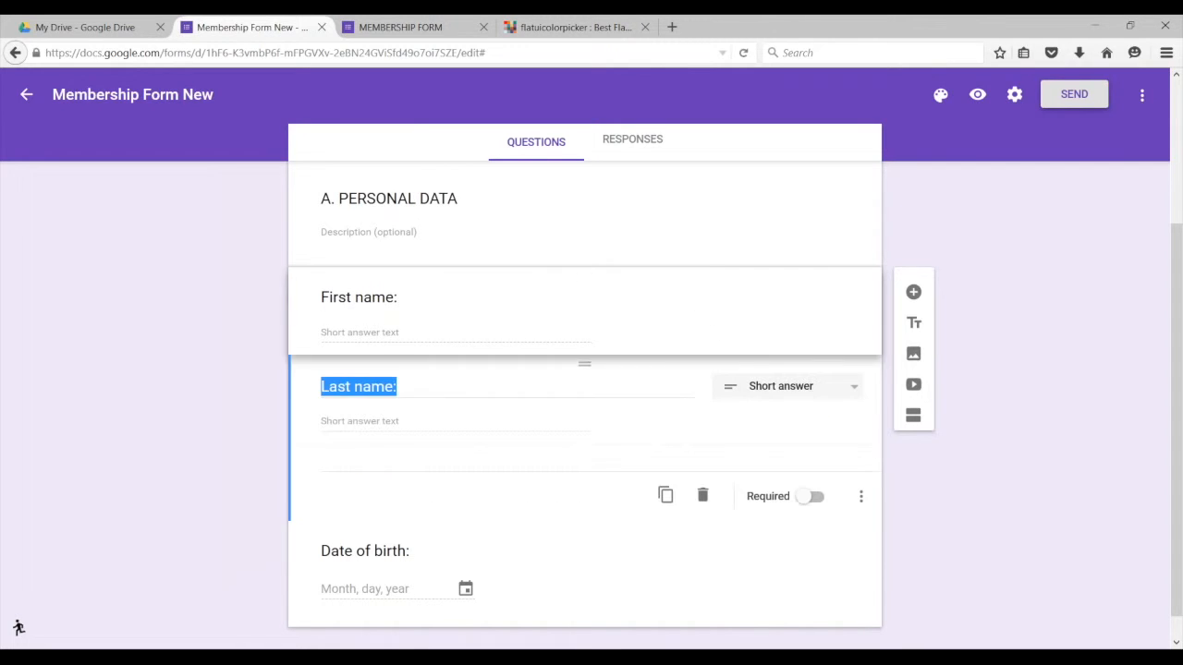
{"action": "left_click", "coordinate": [805, 499]}
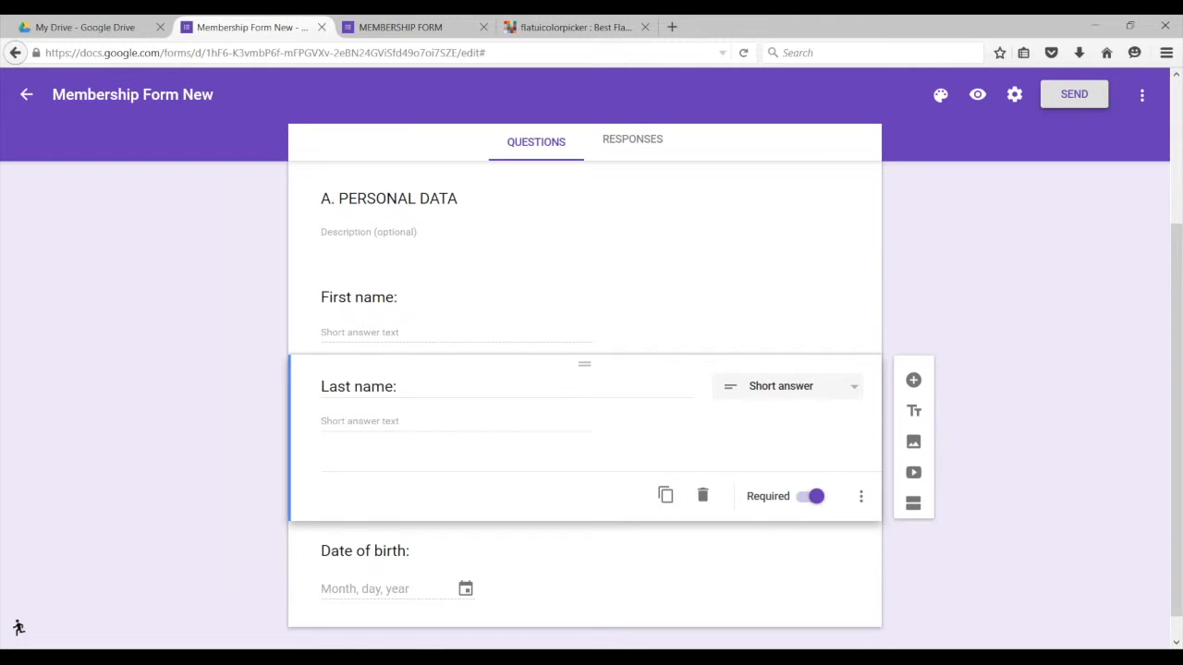
Step: Make the Date of birth question required as well
{"action": "scroll", "coordinate": [670, 460], "scroll_direction": "down", "scroll_amount": 1}
{"action": "left_click", "coordinate": [646, 541]}
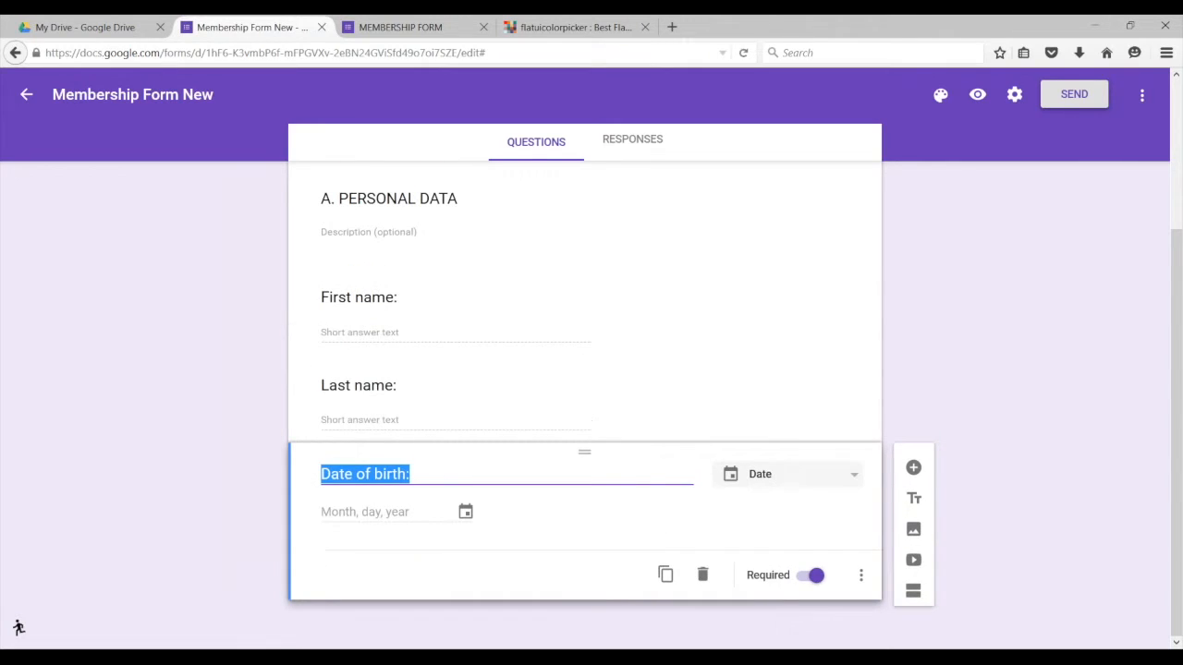
{"action": "left_click", "coordinate": [550, 551]}
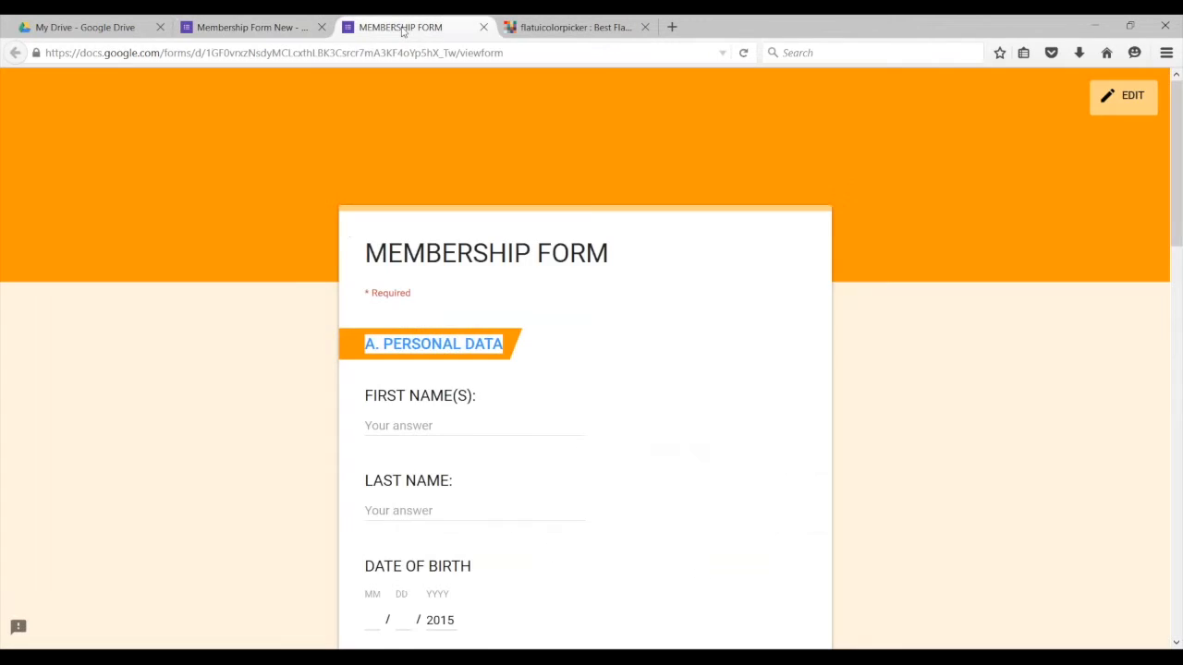
Step: Check the live Membership Form, then add and remove a stray question below Date of birth
{"action": "left_click", "coordinate": [404, 30]}
{"action": "scroll", "coordinate": [536, 460], "scroll_direction": "down", "scroll_amount": 3}
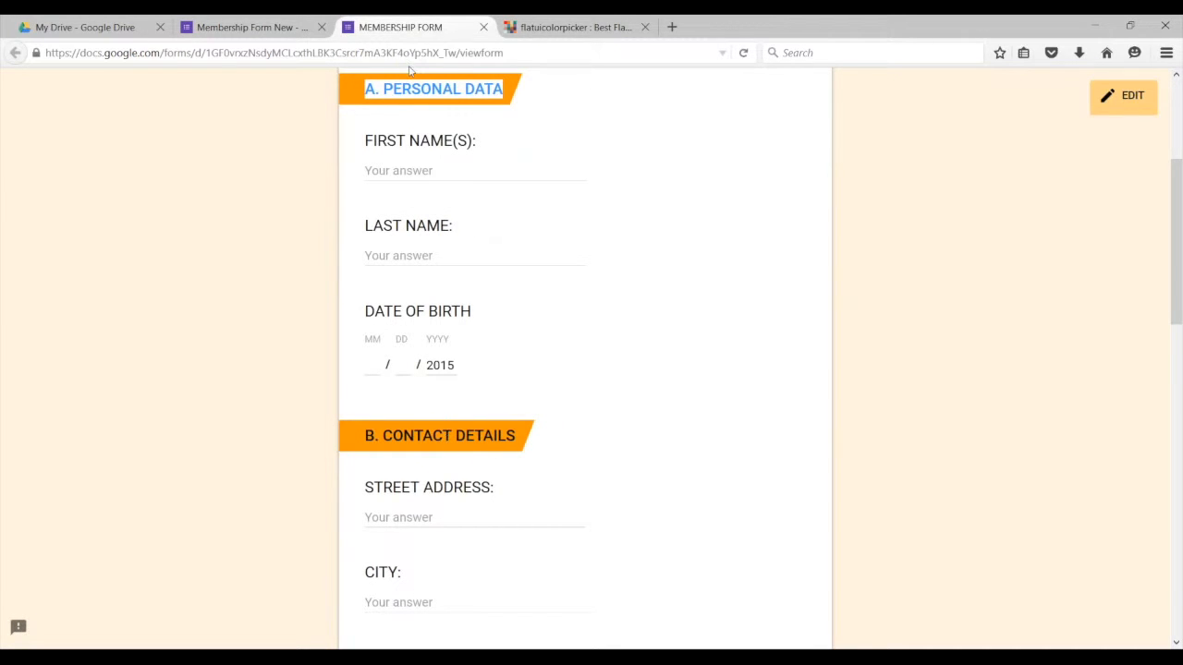
{"action": "left_click", "coordinate": [268, 27]}
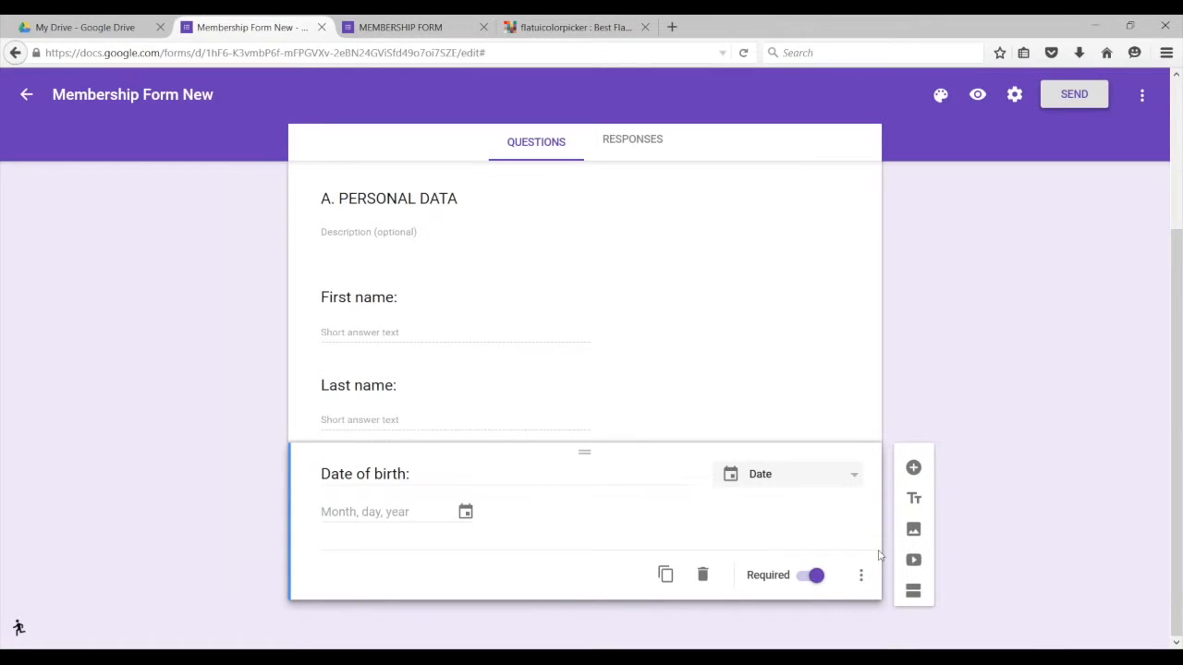
{"action": "left_click", "coordinate": [913, 469]}
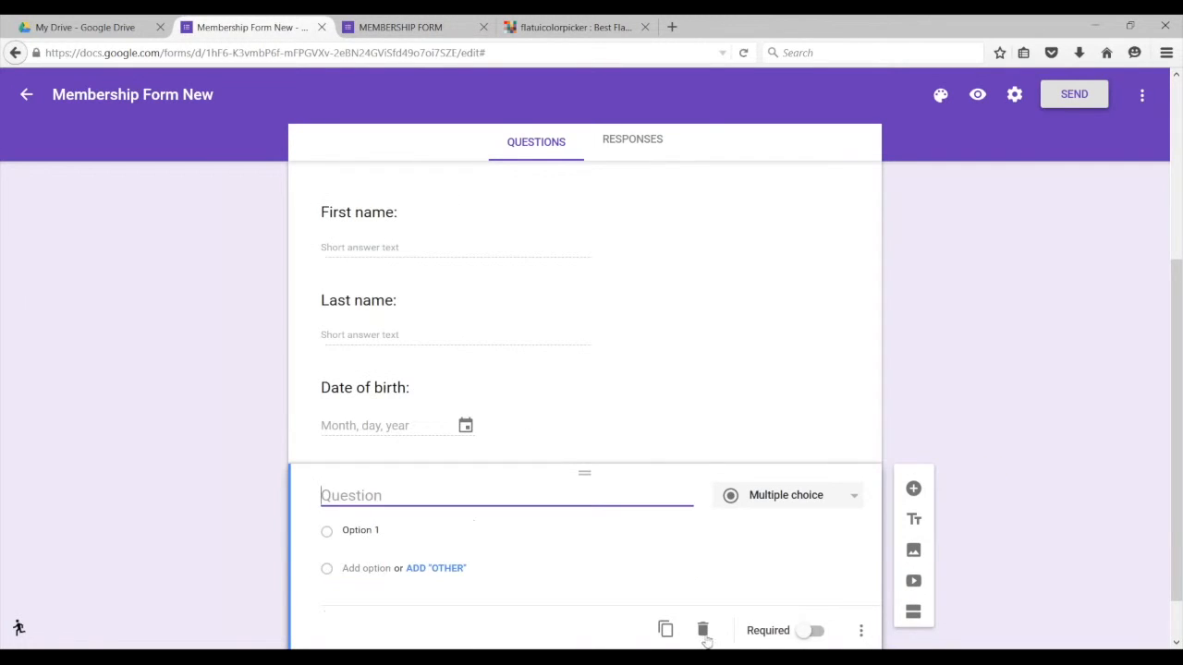
{"action": "left_click", "coordinate": [703, 628]}
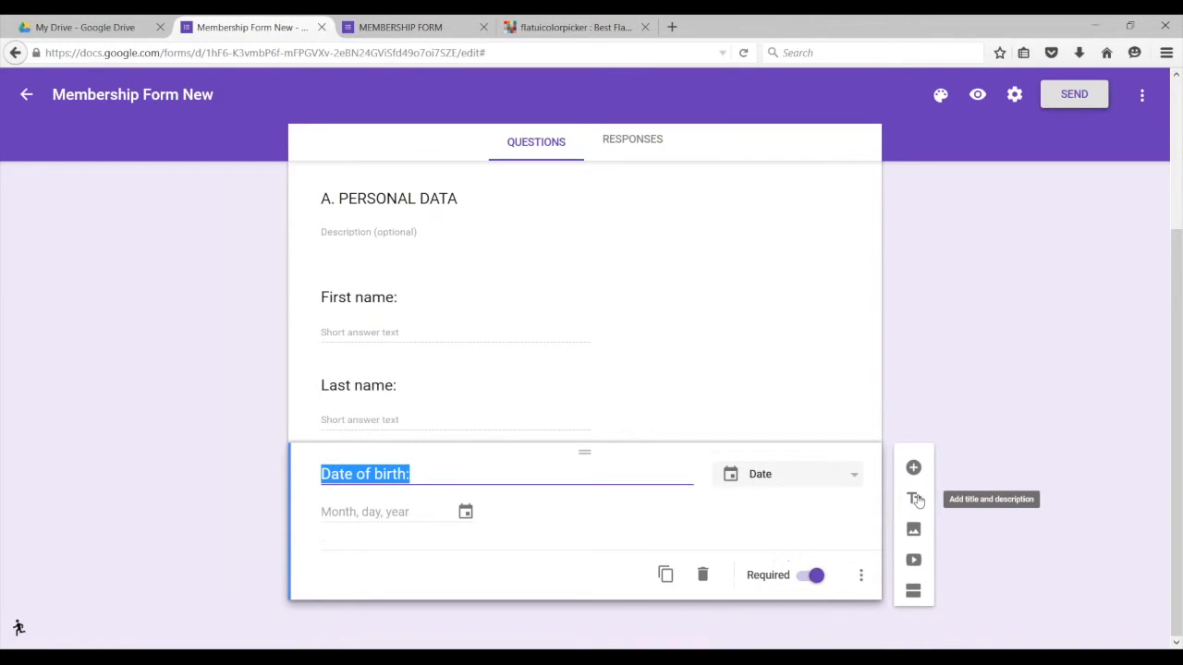
Step: Add a title block 'B. CONTACT DETAILS' below Date of birth, then view the live form's contact section
{"action": "left_click", "coordinate": [912, 497]}
{"action": "left_click_drag", "start_coordinate": [409, 589], "coordinate": [320, 589]}
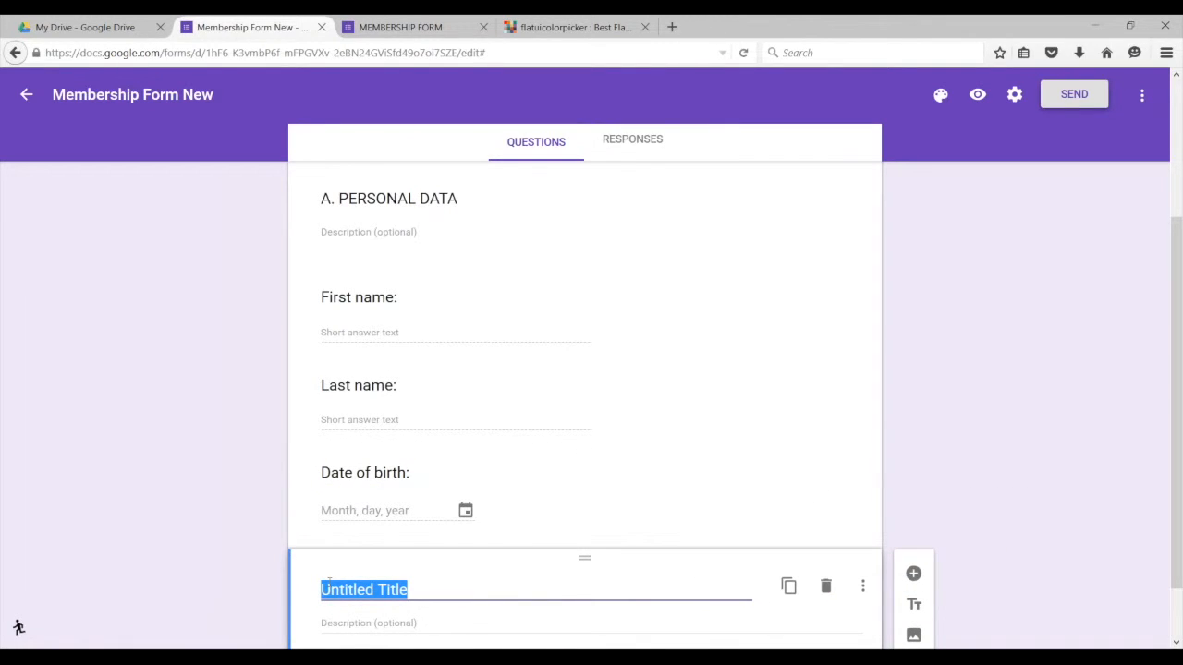
{"action": "type", "text": "B."}
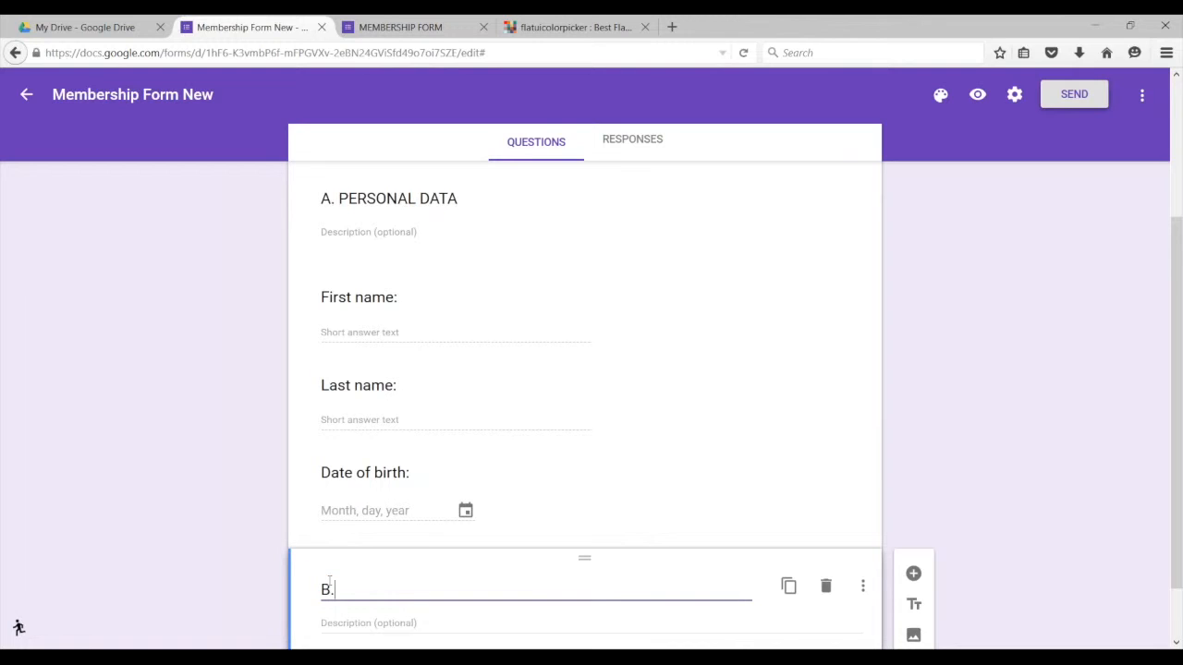
{"action": "type", "text": " CONTACT DETAILS"}
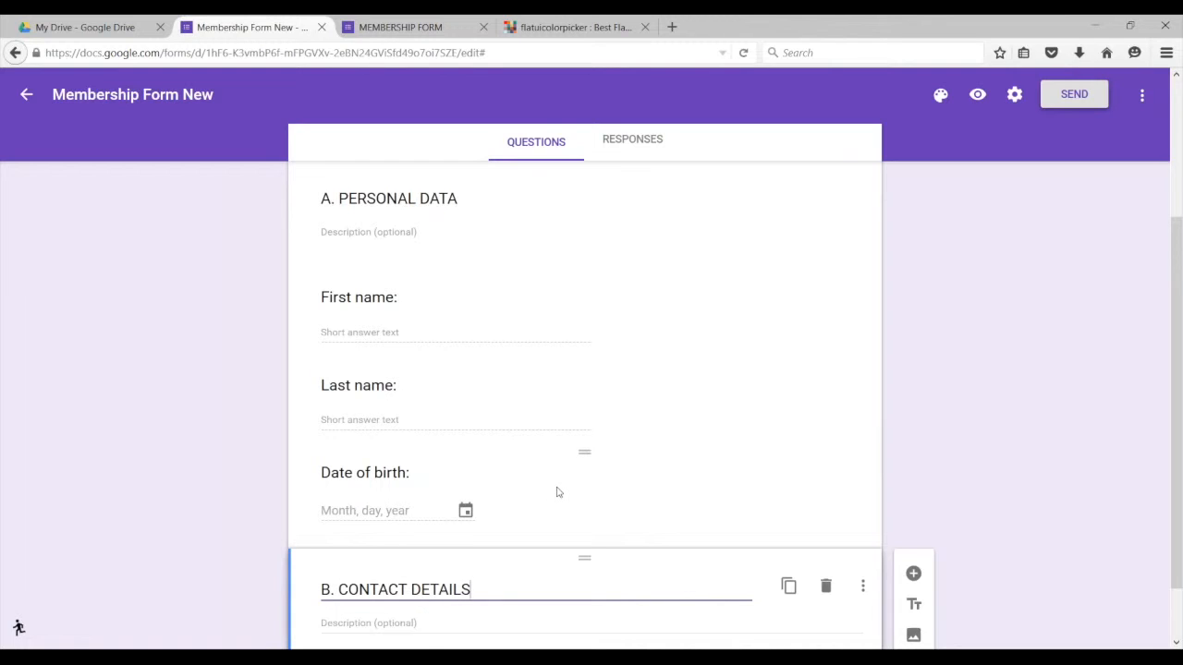
{"action": "scroll", "coordinate": [610, 471], "scroll_direction": "down", "scroll_amount": 1}
{"action": "left_click", "coordinate": [995, 444]}
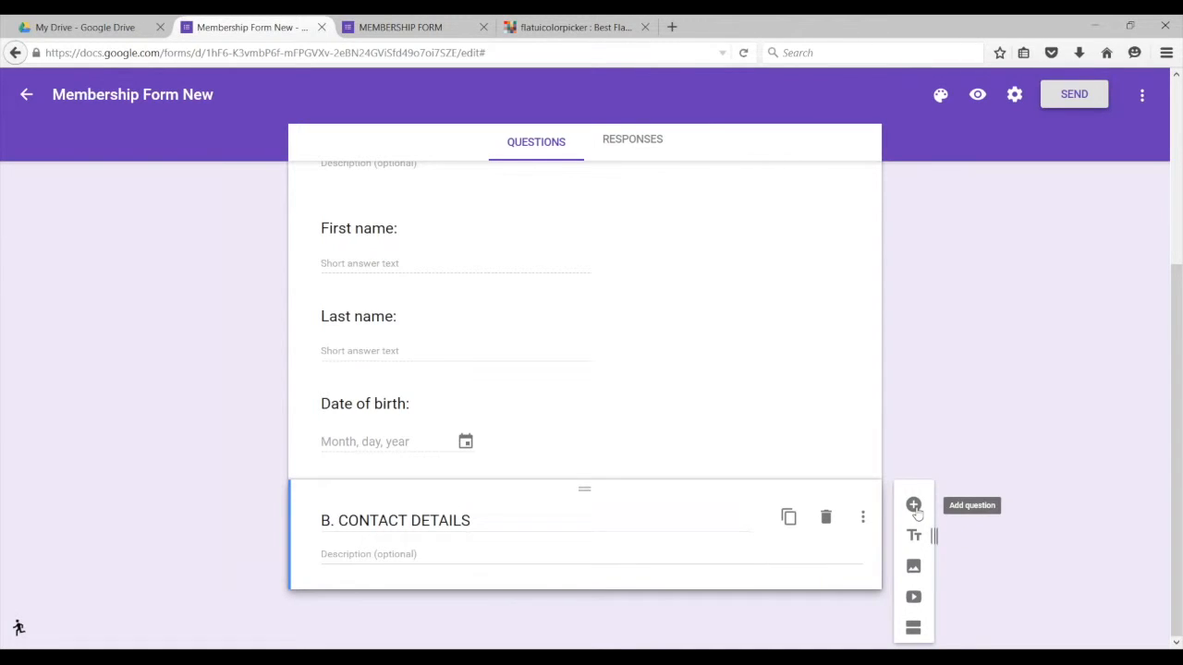
{"action": "left_click", "coordinate": [400, 27]}
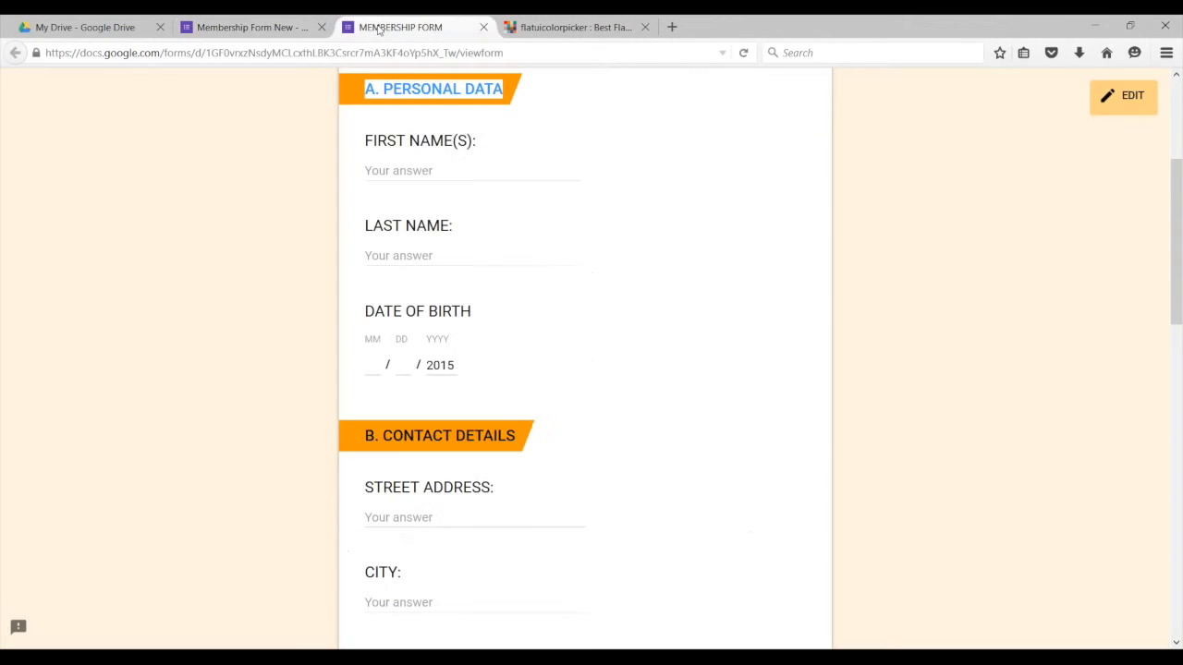
Step: Add a new Short answer question under B. CONTACT DETAILS
{"action": "scroll", "coordinate": [452, 497], "scroll_direction": "down", "scroll_amount": 2}
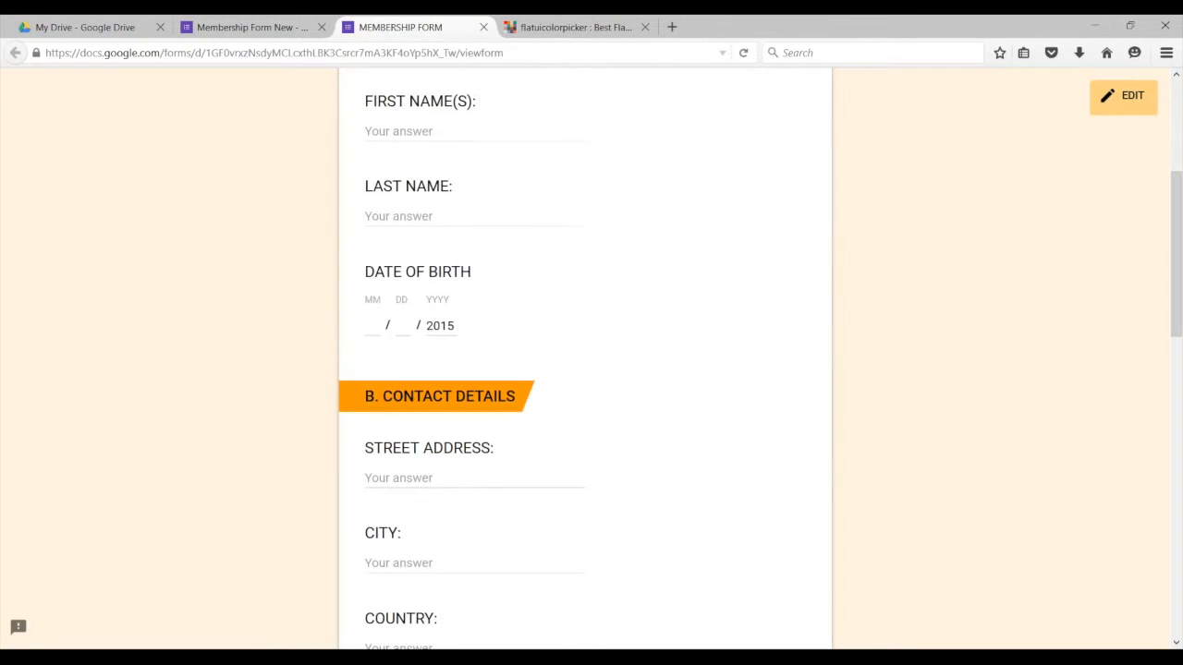
{"action": "left_click", "coordinate": [245, 28]}
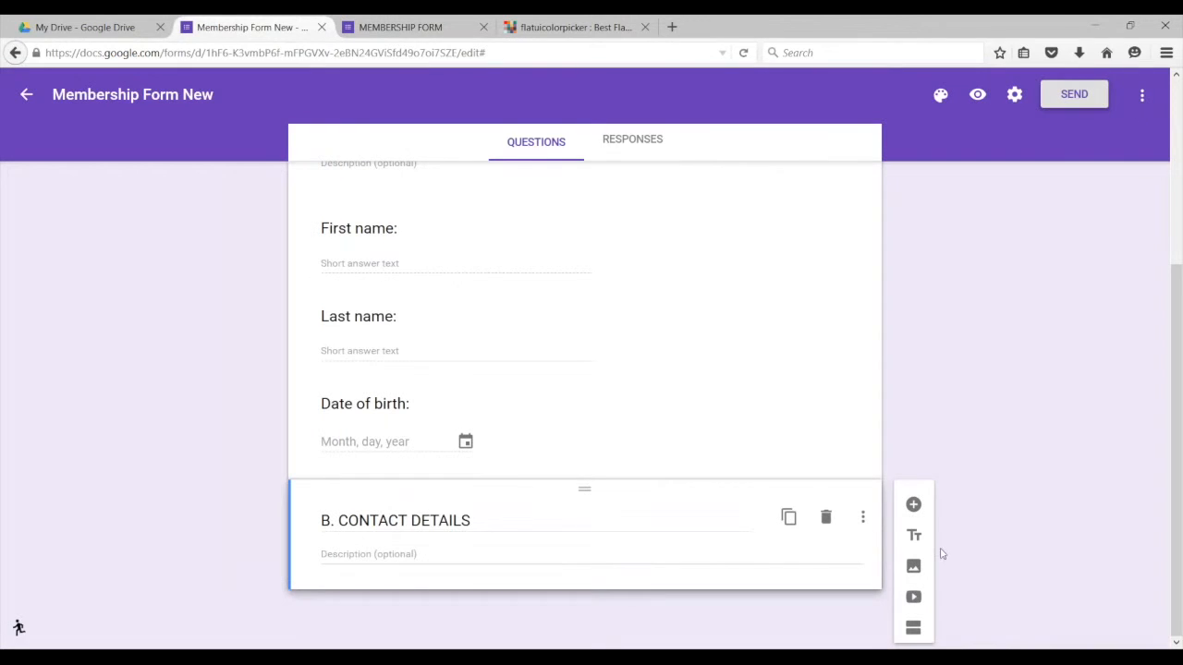
{"action": "left_click", "coordinate": [913, 507]}
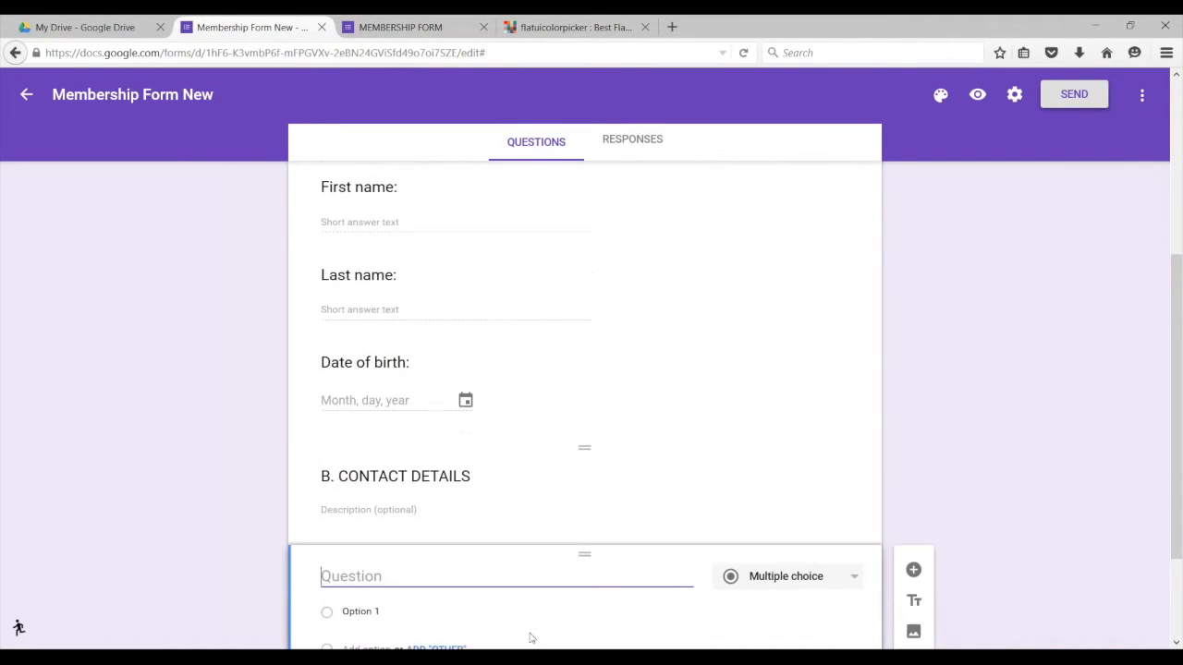
{"action": "left_click", "coordinate": [845, 444]}
{"action": "left_click", "coordinate": [761, 378]}
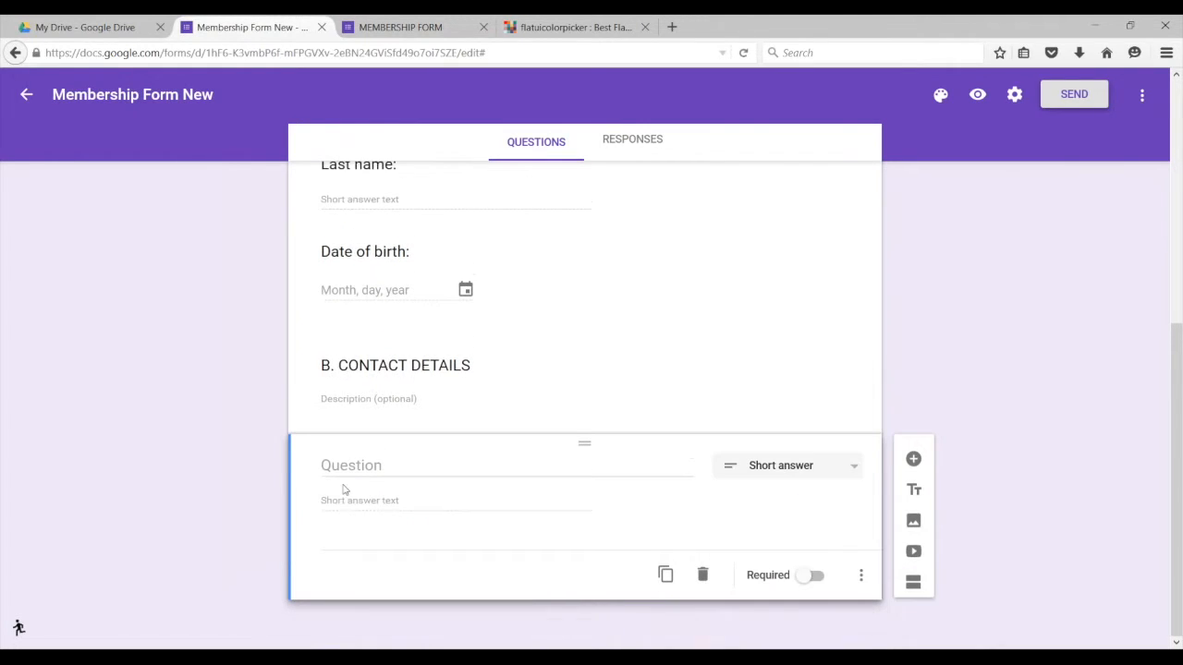
Step: Title the new question 'Street Address:'
{"action": "left_click", "coordinate": [382, 466]}
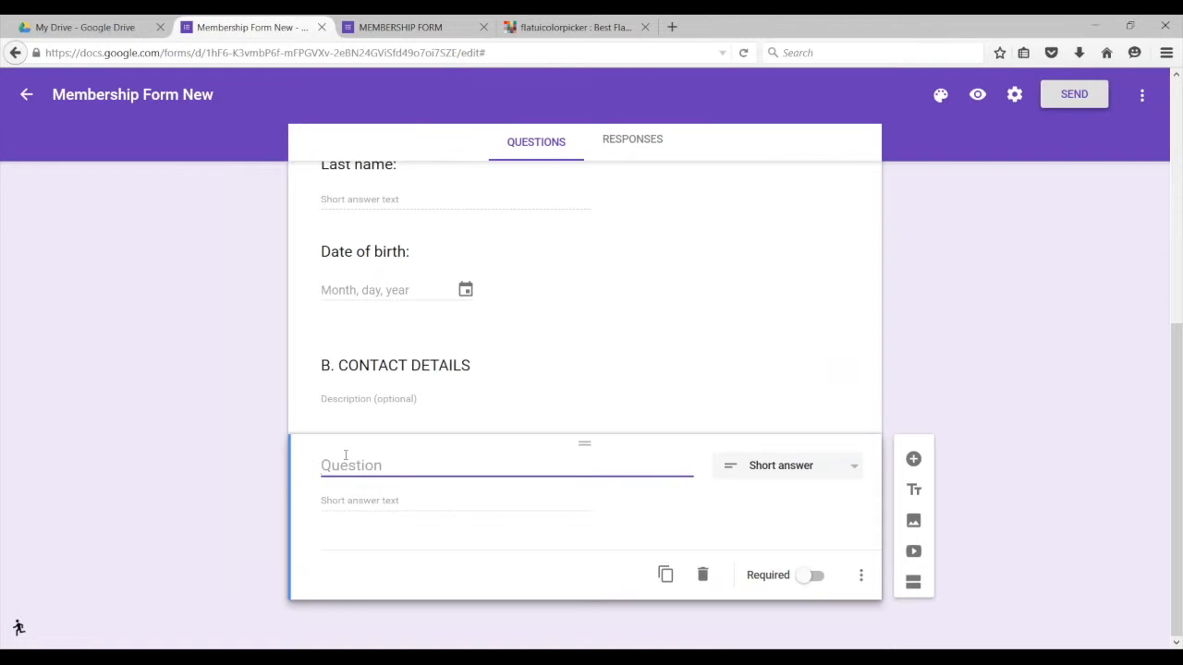
{"action": "type", "text": "Street Address:"}
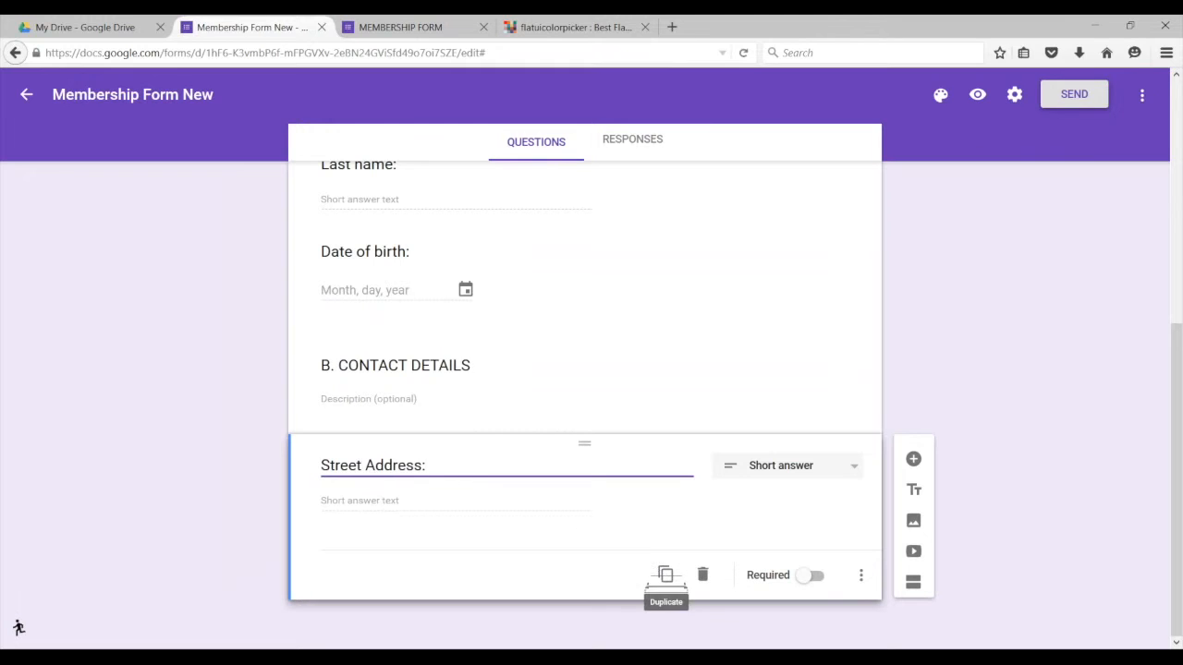
Step: Glance at the live form, then duplicate the Street Address question
{"action": "left_click", "coordinate": [385, 32]}
{"action": "left_click", "coordinate": [277, 30]}
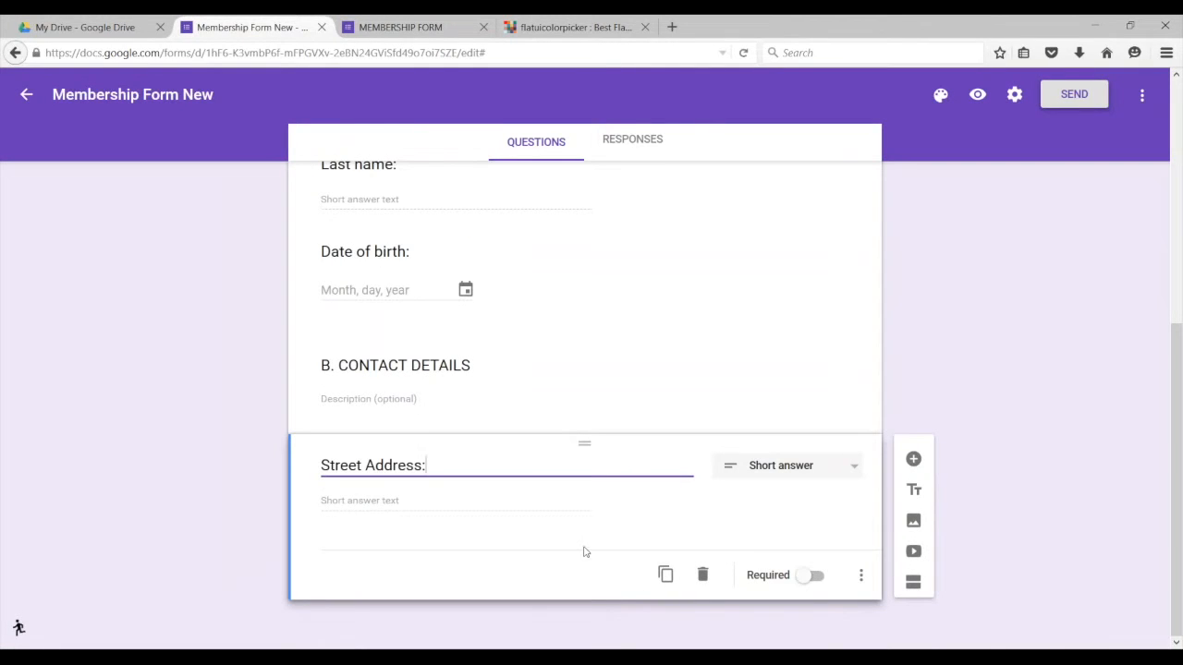
{"action": "left_click", "coordinate": [665, 575]}
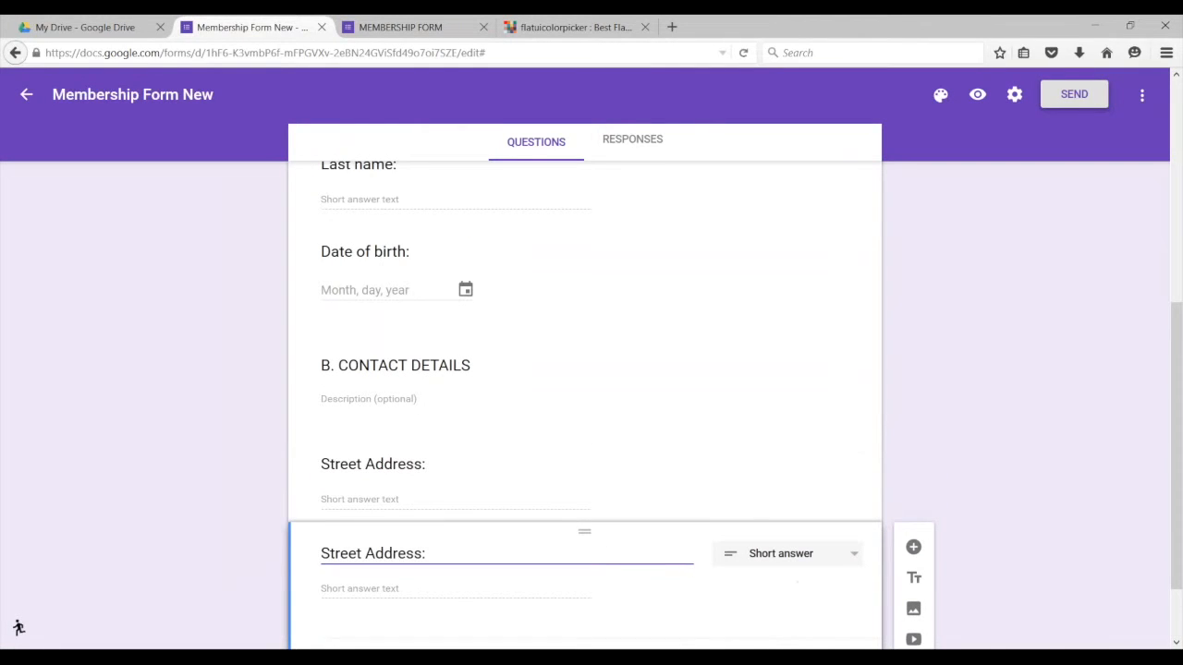
Step: Rename the duplicated question to 'City:'
{"action": "left_click_drag", "start_coordinate": [422, 555], "coordinate": [321, 567]}
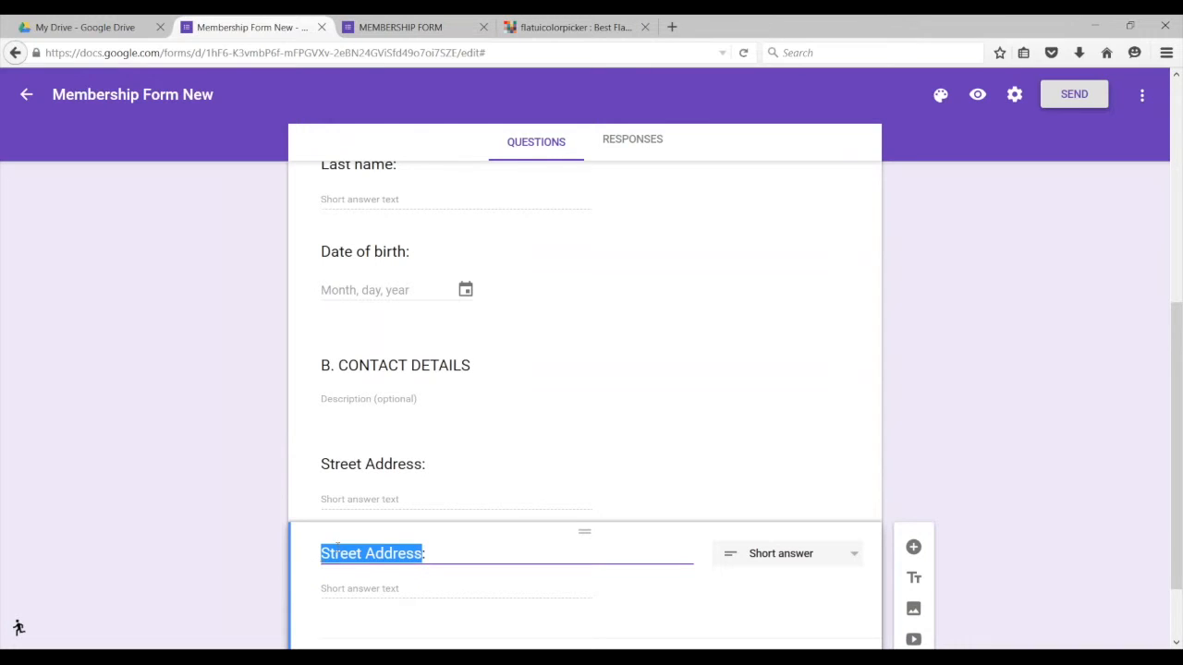
{"action": "type", "text": "City:"}
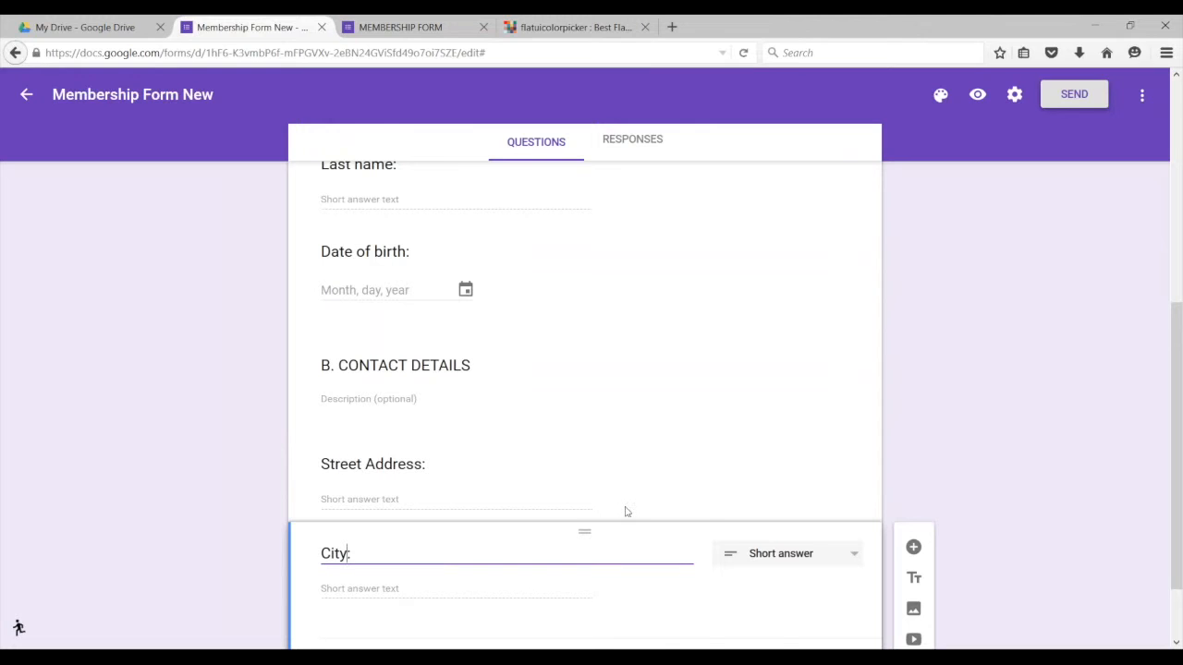
{"action": "scroll", "coordinate": [647, 518], "scroll_direction": "down", "scroll_amount": 2}
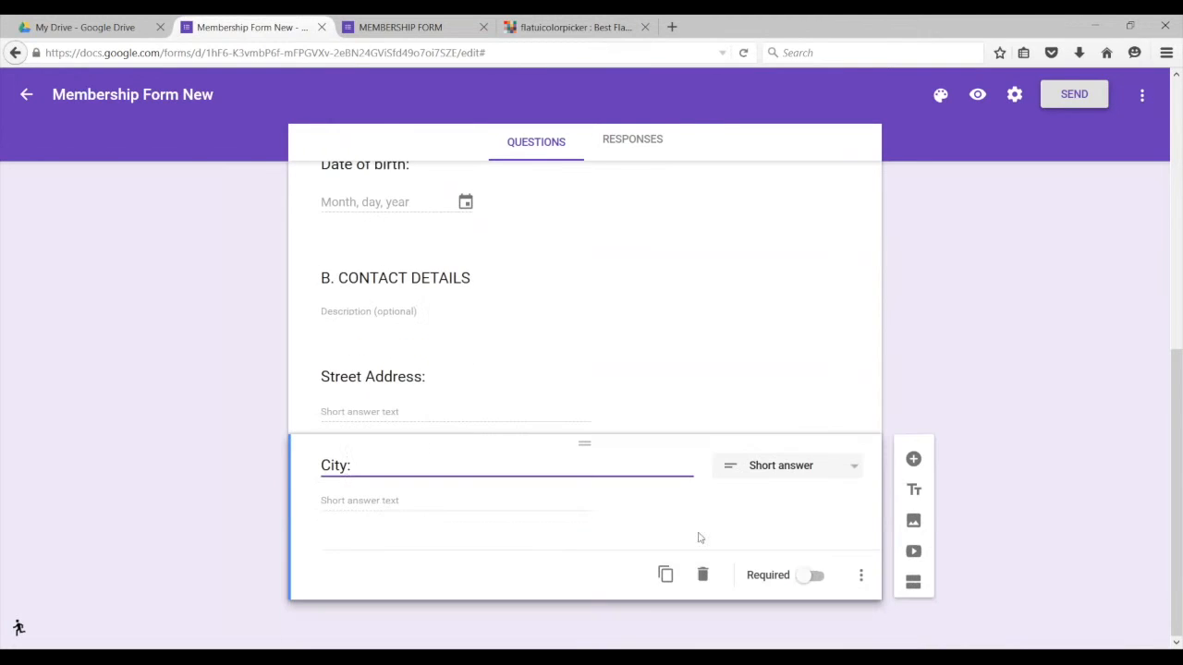
Step: Duplicate City and retitle the copy 'Country:'
{"action": "left_click", "coordinate": [664, 574]}
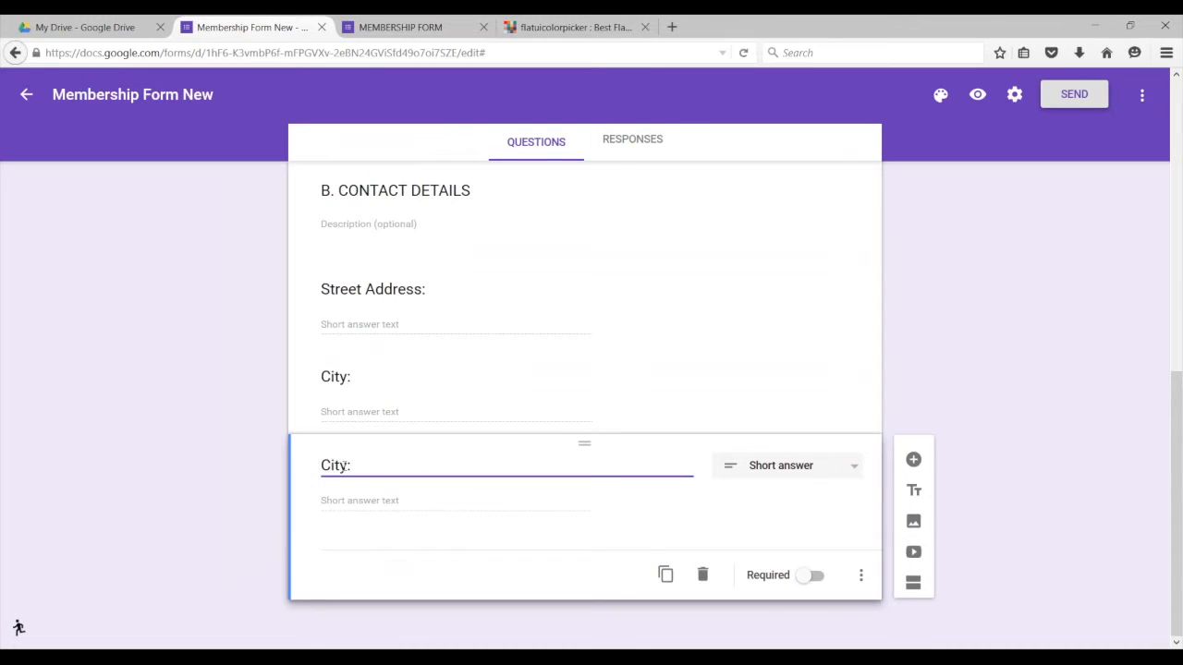
{"action": "key", "text": "BackSpace"}
{"action": "key", "text": "BackSpace"}
{"action": "key", "text": "BackSpace"}
{"action": "key", "text": "BackSpace"}
{"action": "type", "text": "O"}
{"action": "key", "text": "BackSpace"}
{"action": "type", "text": "ountry"}
{"action": "left_click", "coordinate": [365, 25]}
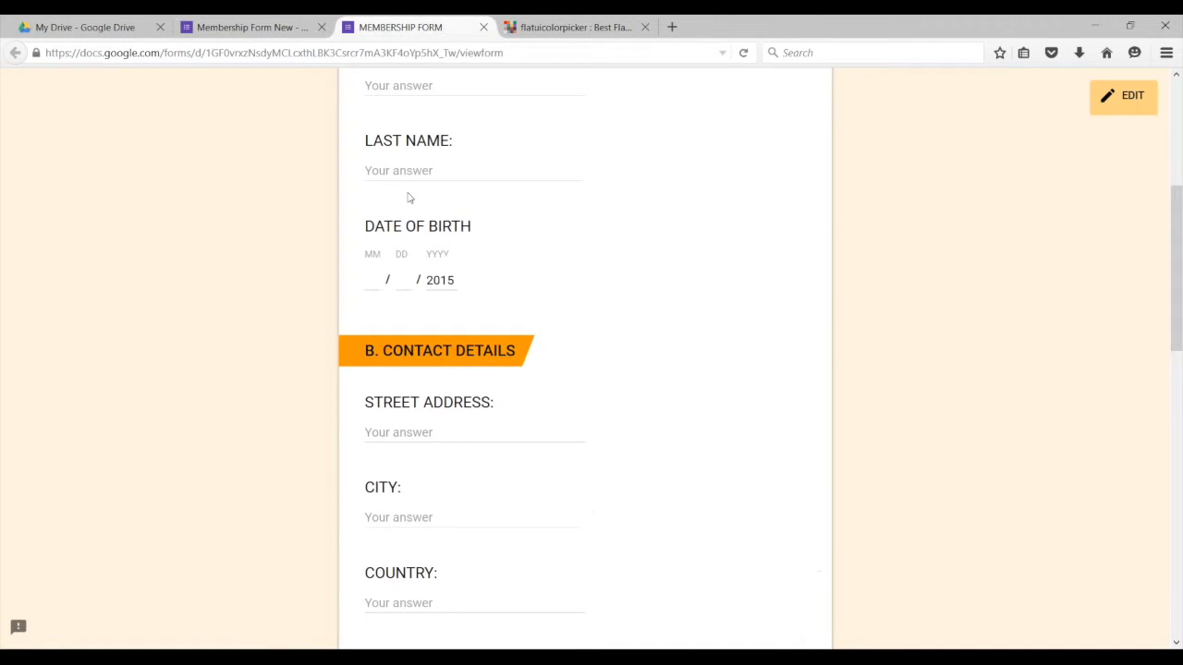
{"action": "scroll", "coordinate": [427, 293], "scroll_direction": "down", "scroll_amount": 2}
{"action": "scroll", "coordinate": [426, 292], "scroll_direction": "down", "scroll_amount": 1}
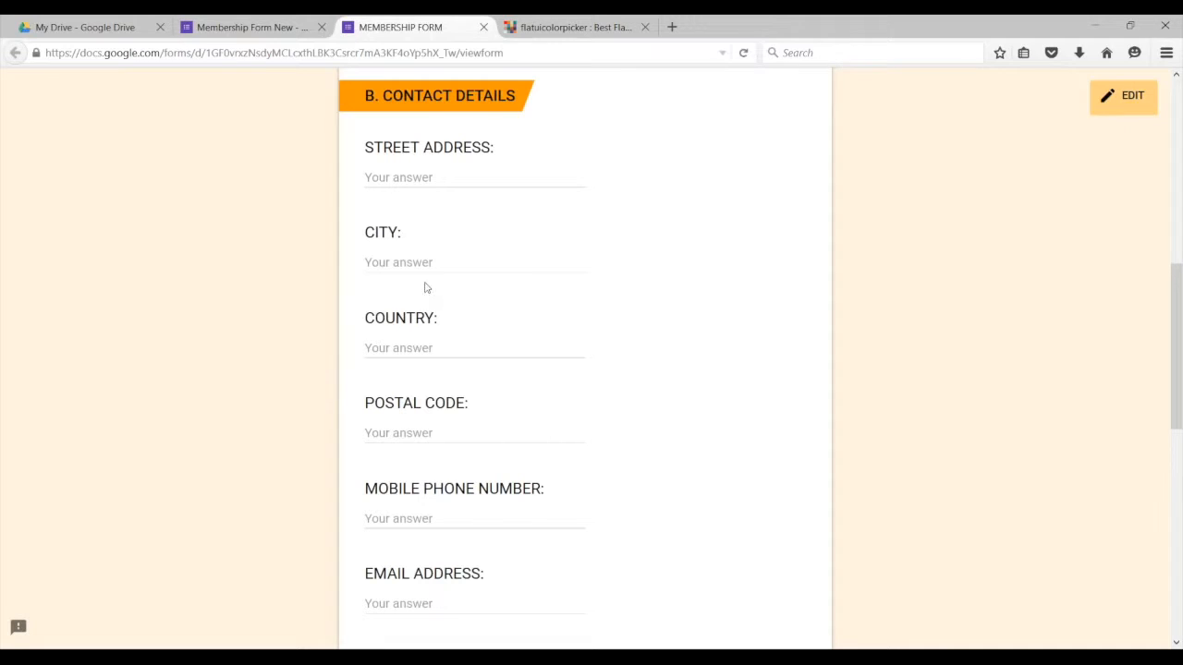
{"action": "left_click", "coordinate": [239, 28]}
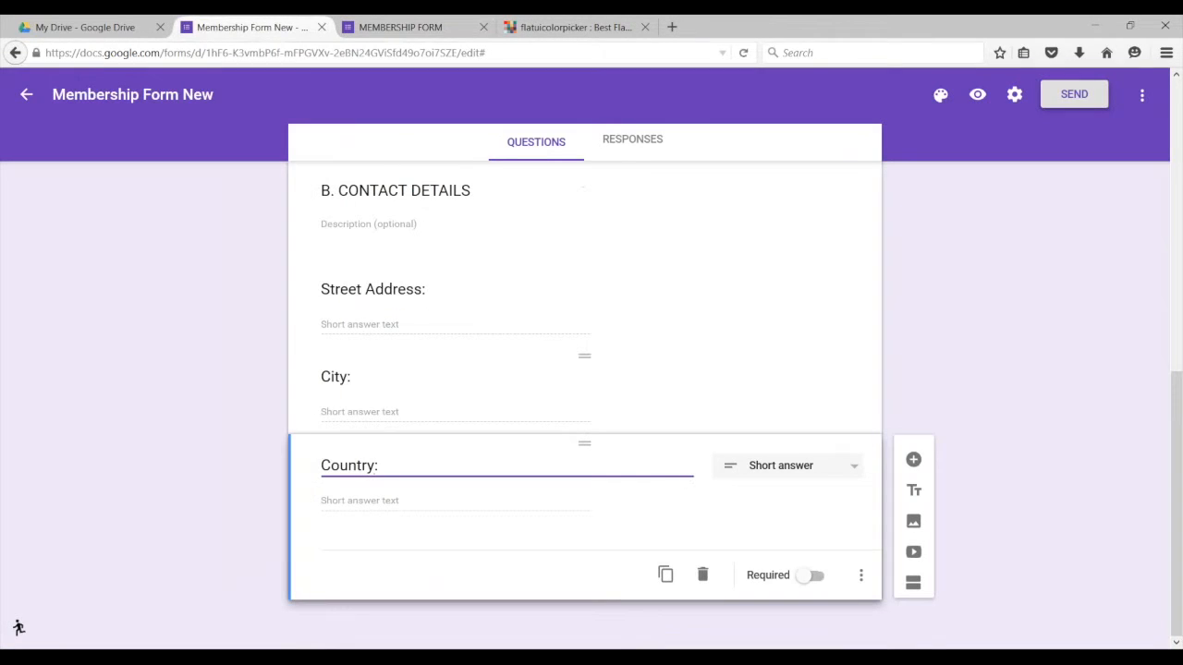
{"action": "left_click", "coordinate": [565, 415]}
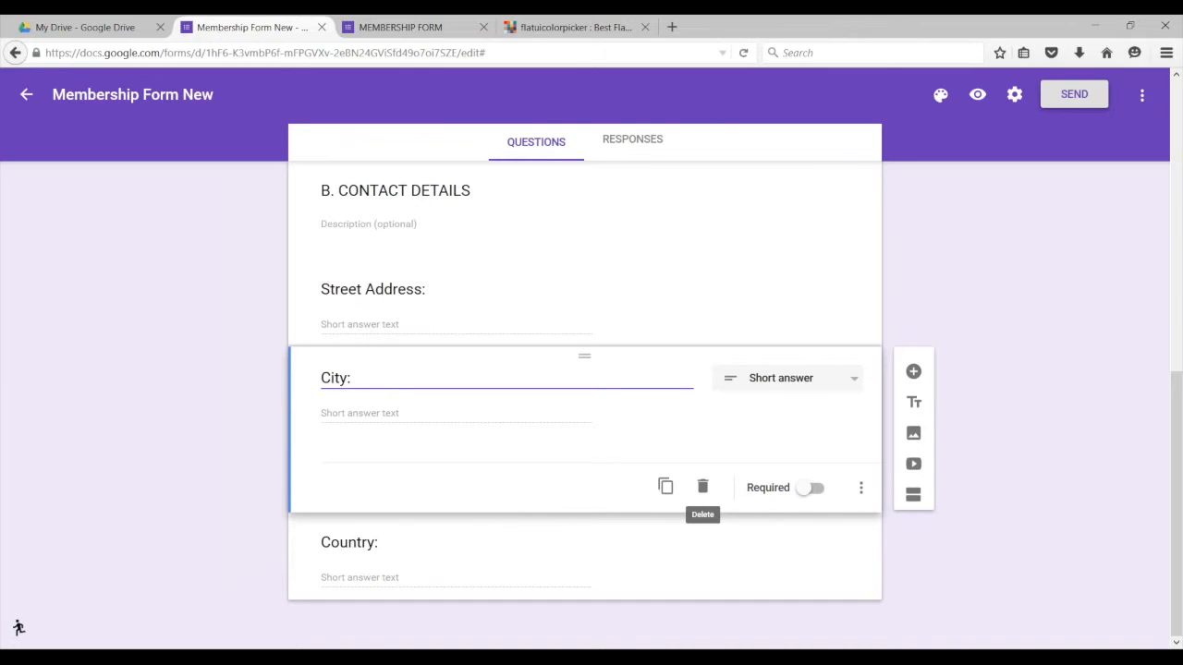
Step: Duplicate City, rename the copy 'Postal Code:' and drag it above City
{"action": "left_click", "coordinate": [665, 486]}
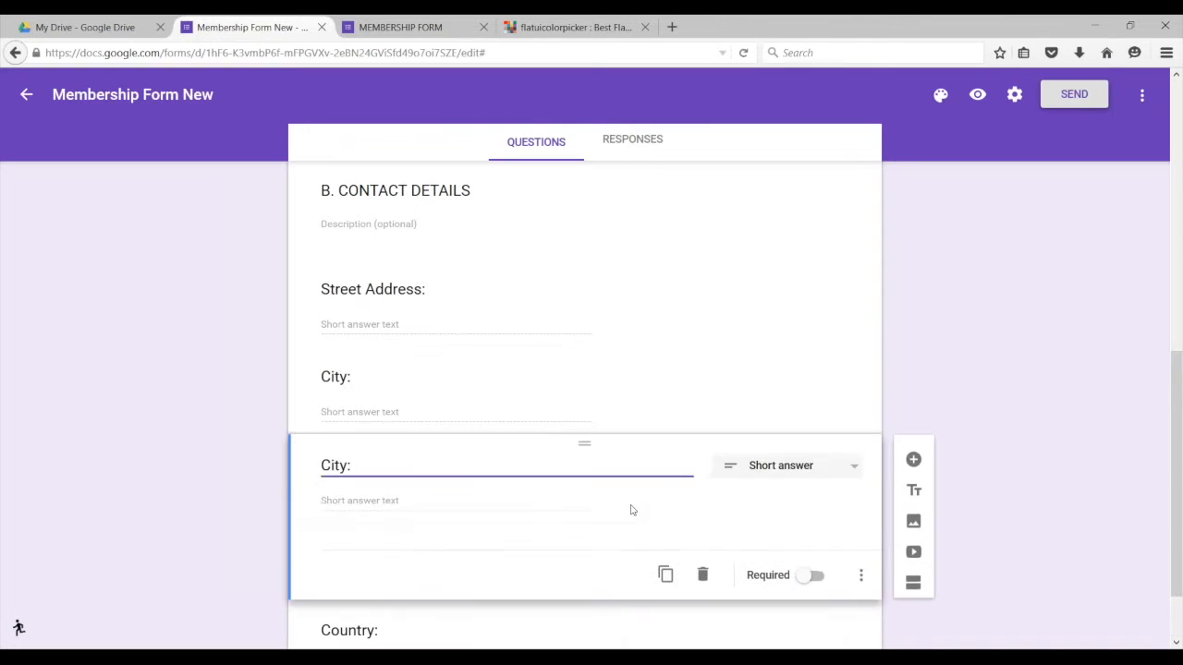
{"action": "scroll", "coordinate": [612, 508], "scroll_direction": "down", "scroll_amount": 2}
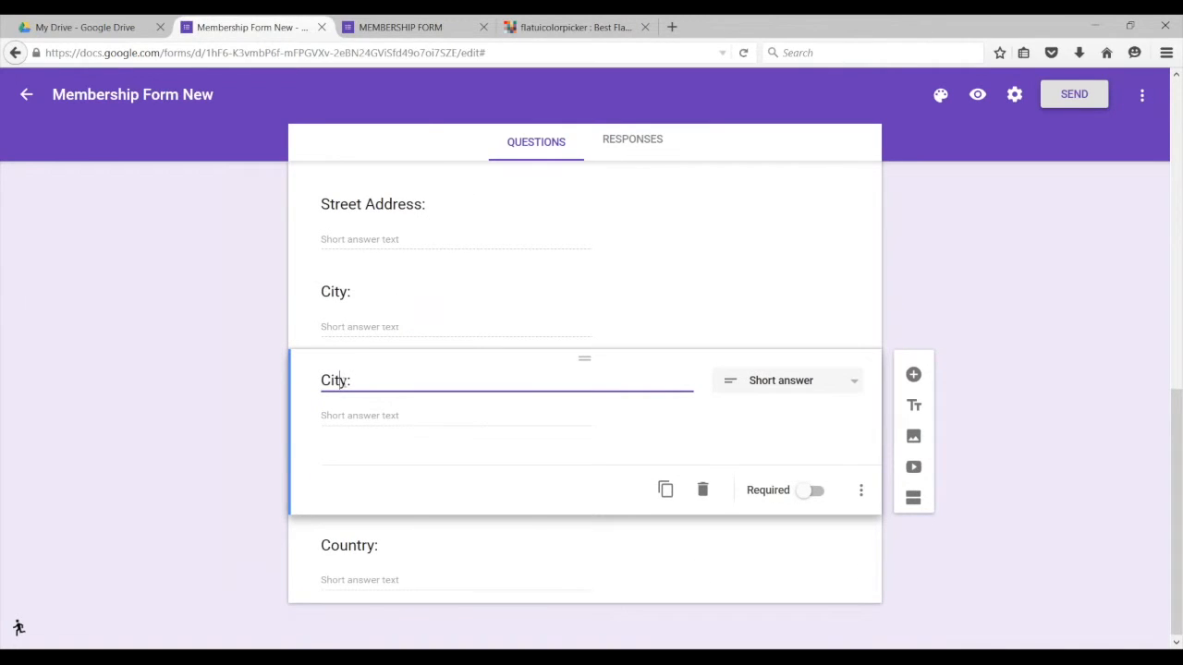
{"action": "key", "text": "BackSpace"}
{"action": "key", "text": "BackSpace"}
{"action": "key", "text": "BackSpace"}
{"action": "key", "text": "BackSpace"}
{"action": "type", "text": "Postal Code:"}
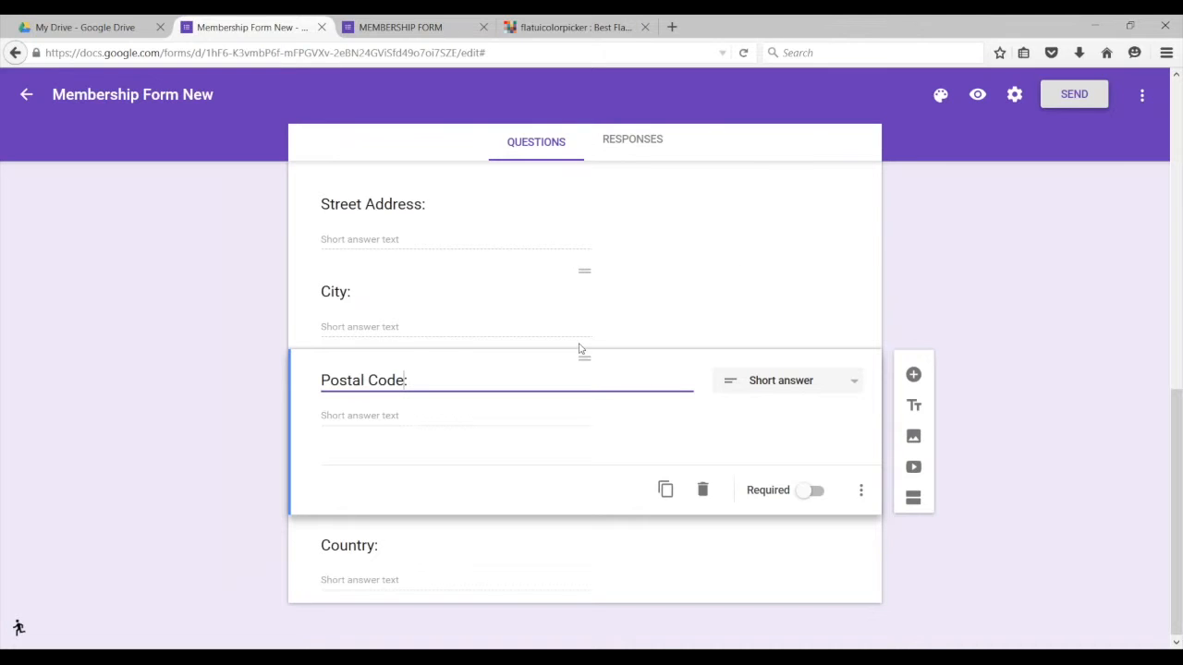
{"action": "mouse_move", "coordinate": [584, 359]}
{"action": "left_mouse_down"}
{"action": "mouse_move", "coordinate": [583, 306]}
{"action": "mouse_move", "coordinate": [585, 379]}
{"action": "left_mouse_up"}
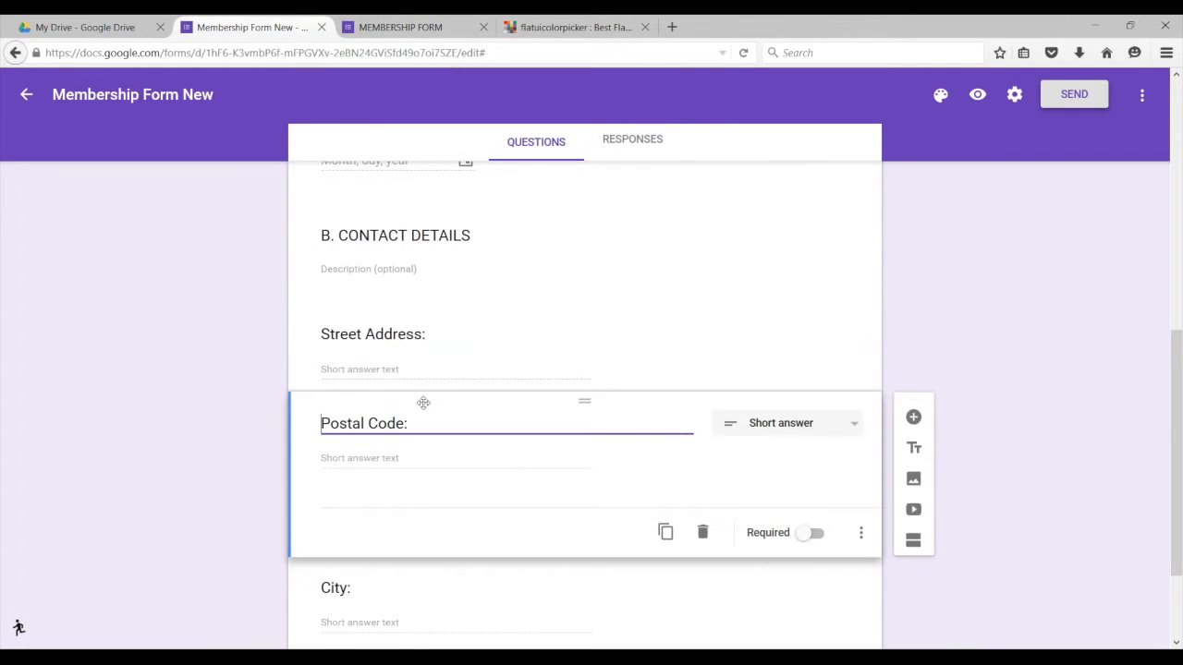
Step: Confirm the Postal Code question keeps the Short answer type
{"action": "scroll", "coordinate": [454, 518], "scroll_direction": "down", "scroll_amount": 2}
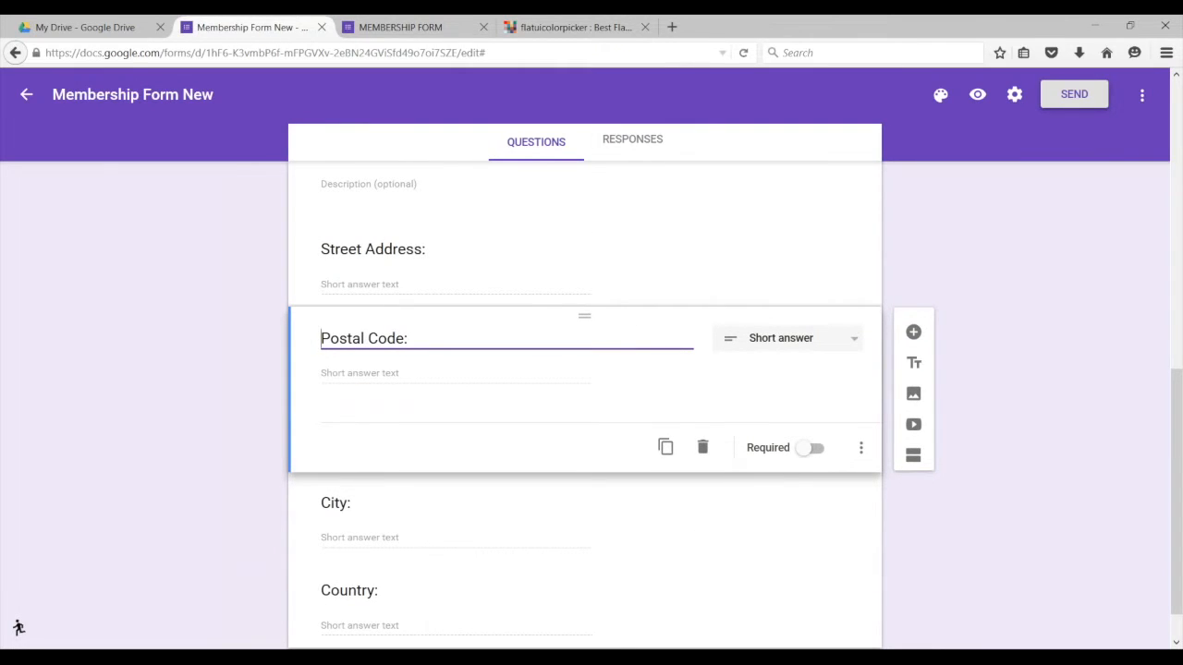
{"action": "left_click", "coordinate": [843, 341]}
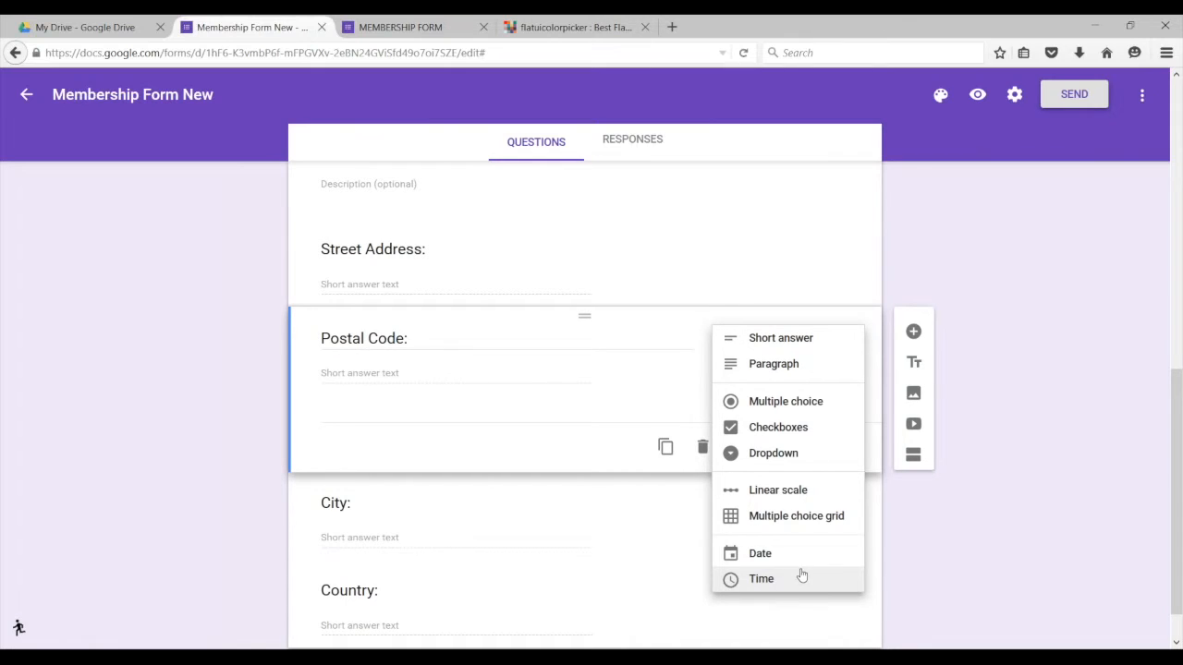
{"action": "left_click", "coordinate": [992, 513]}
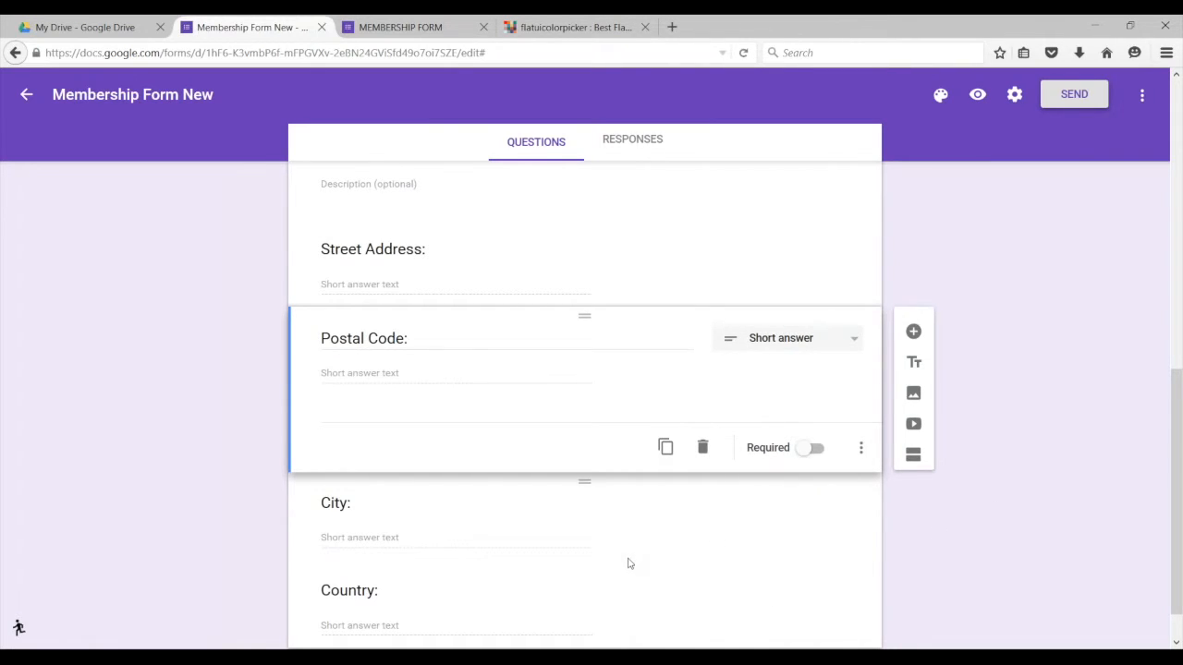
{"action": "scroll", "coordinate": [628, 560], "scroll_direction": "down", "scroll_amount": 2}
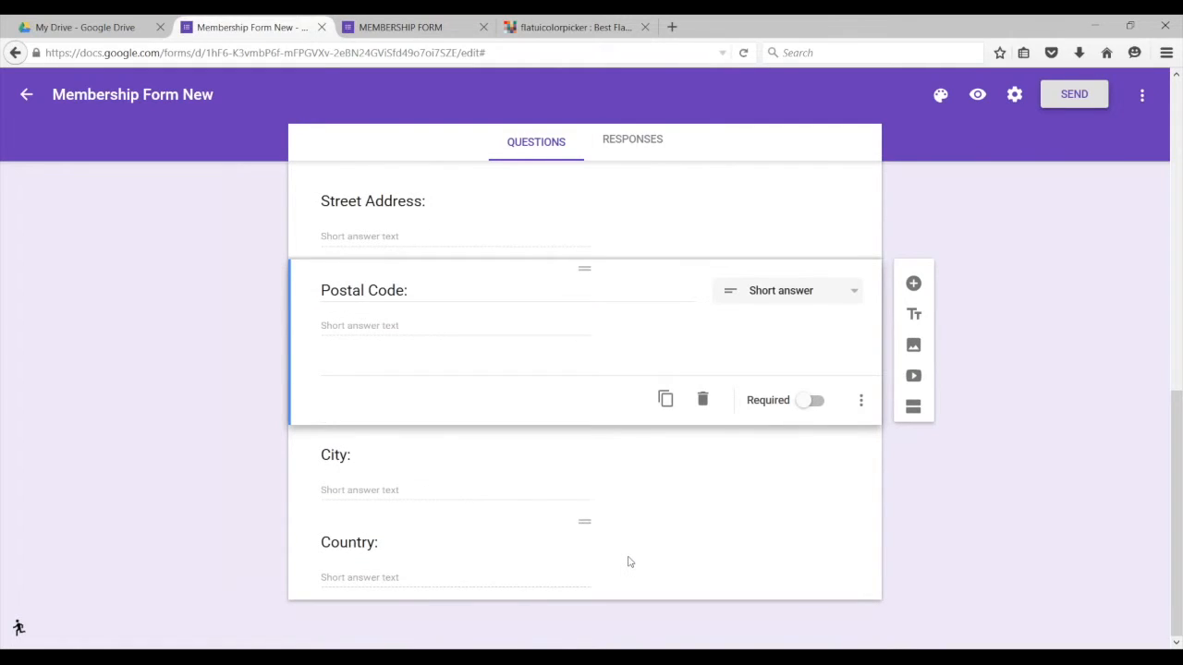
{"action": "left_click", "coordinate": [860, 400]}
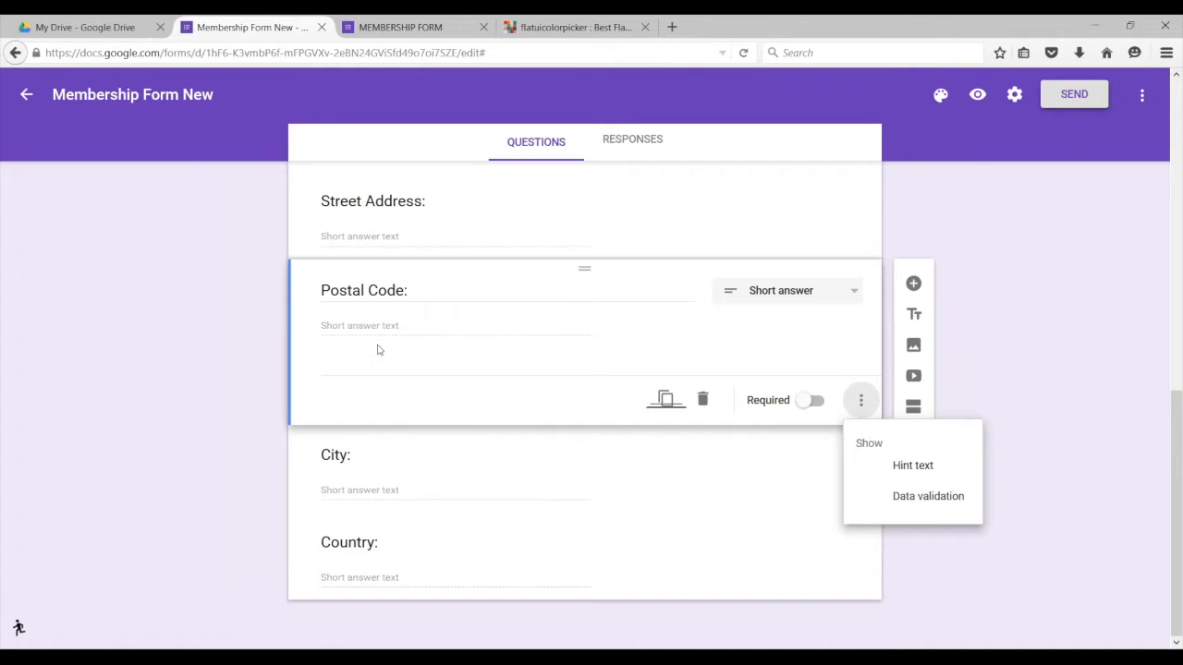
Step: Add Number > Is number data validation to the Postal Code question
{"action": "left_click", "coordinate": [924, 496]}
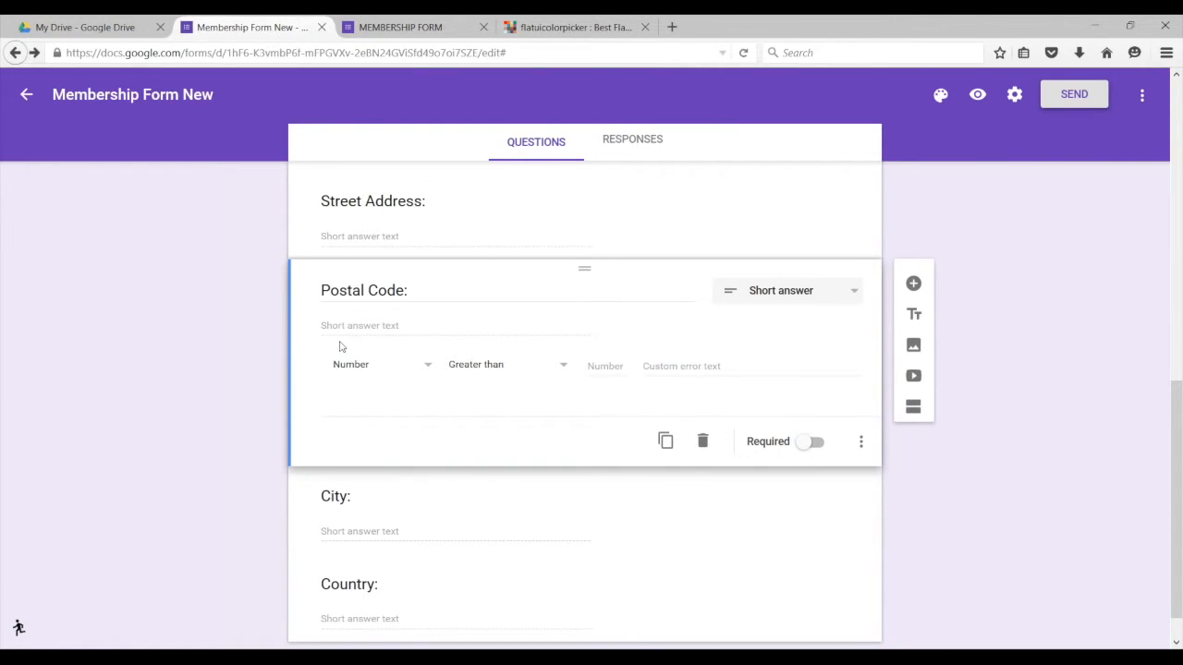
{"action": "left_click", "coordinate": [424, 369]}
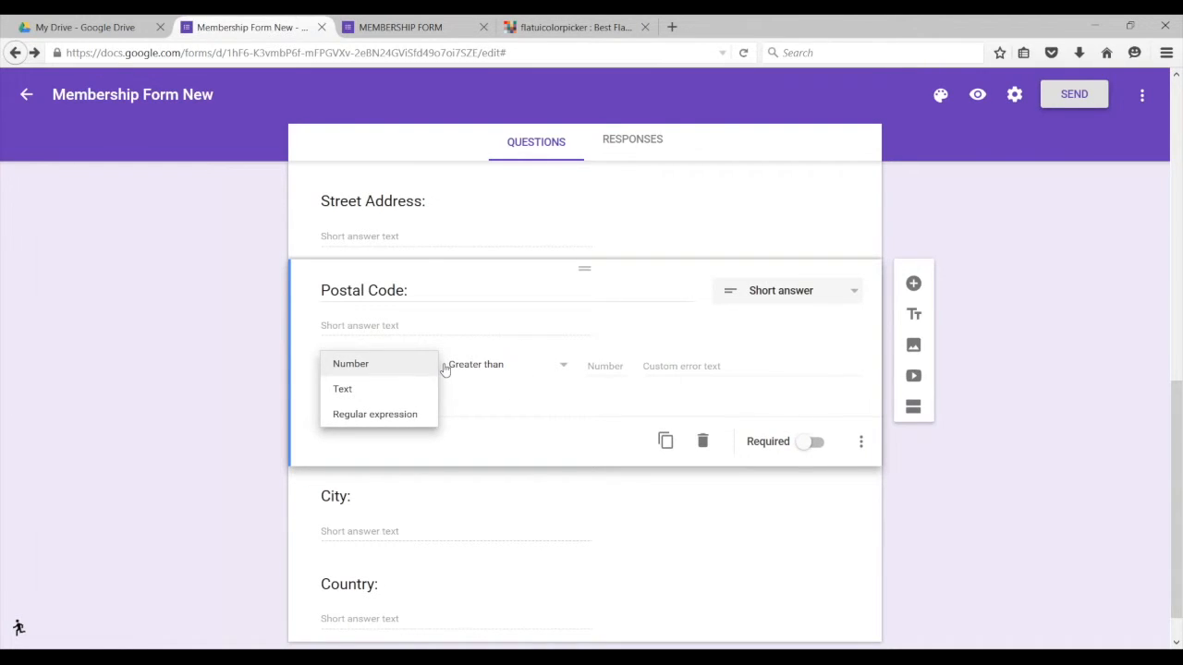
{"action": "left_click", "coordinate": [444, 366]}
{"action": "left_click", "coordinate": [561, 367]}
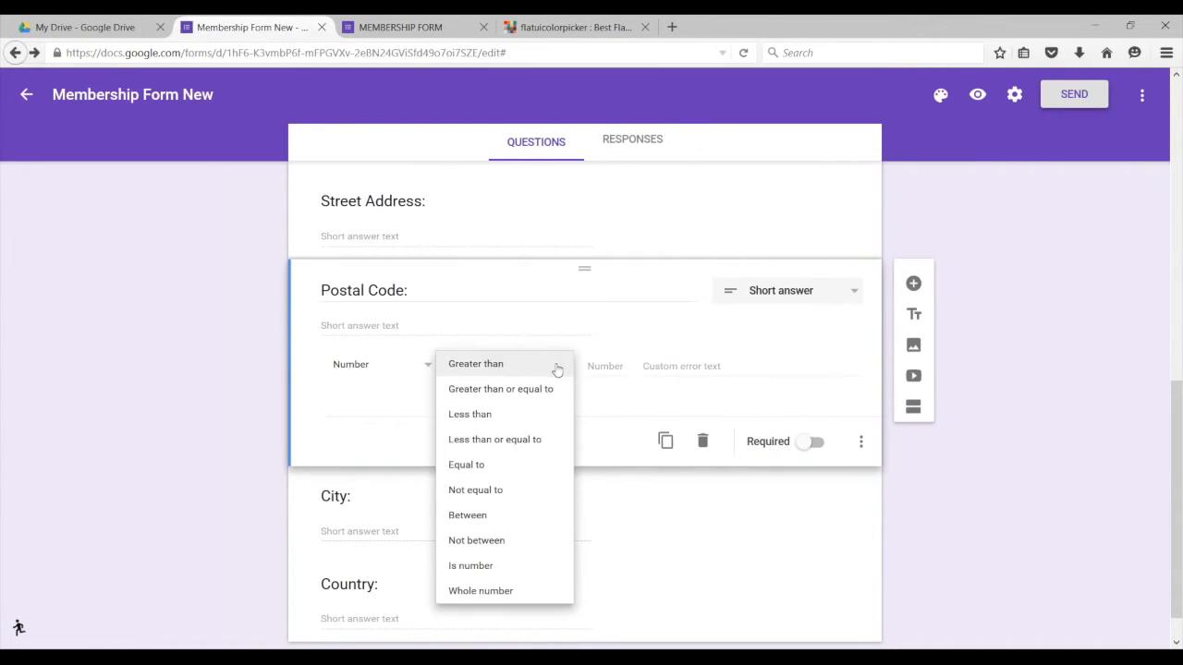
{"action": "left_click", "coordinate": [481, 569]}
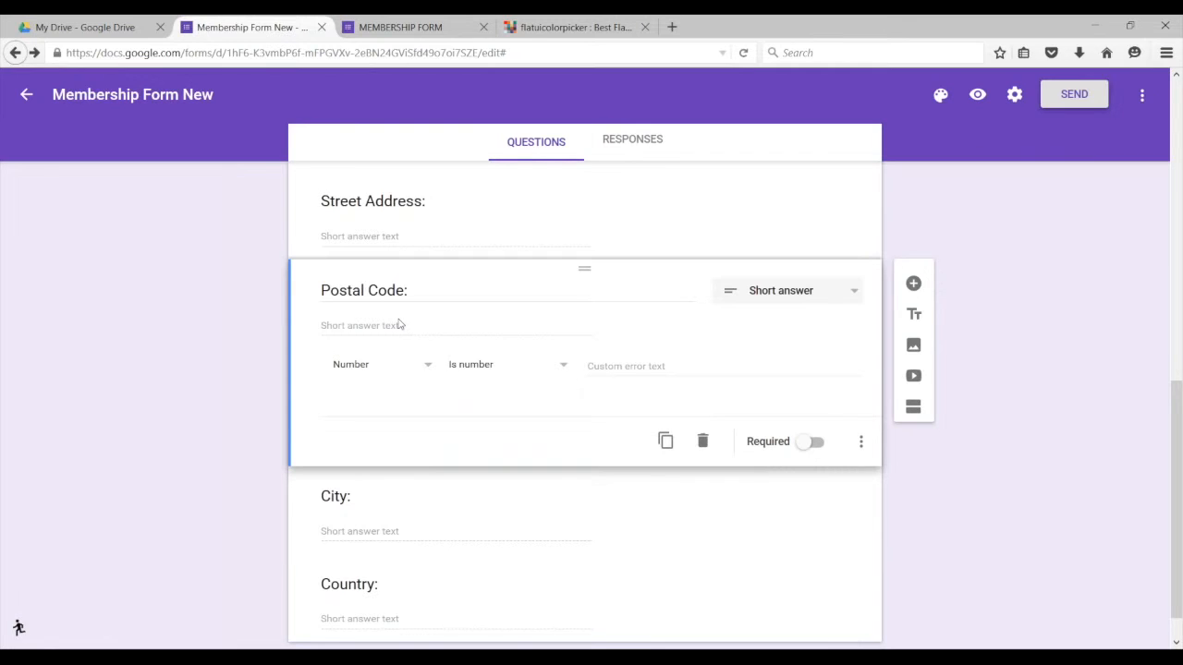
Step: Set the custom error text to 'Oops! this field takes only numbers.'
{"action": "left_click", "coordinate": [633, 367]}
{"action": "type", "text": "H"}
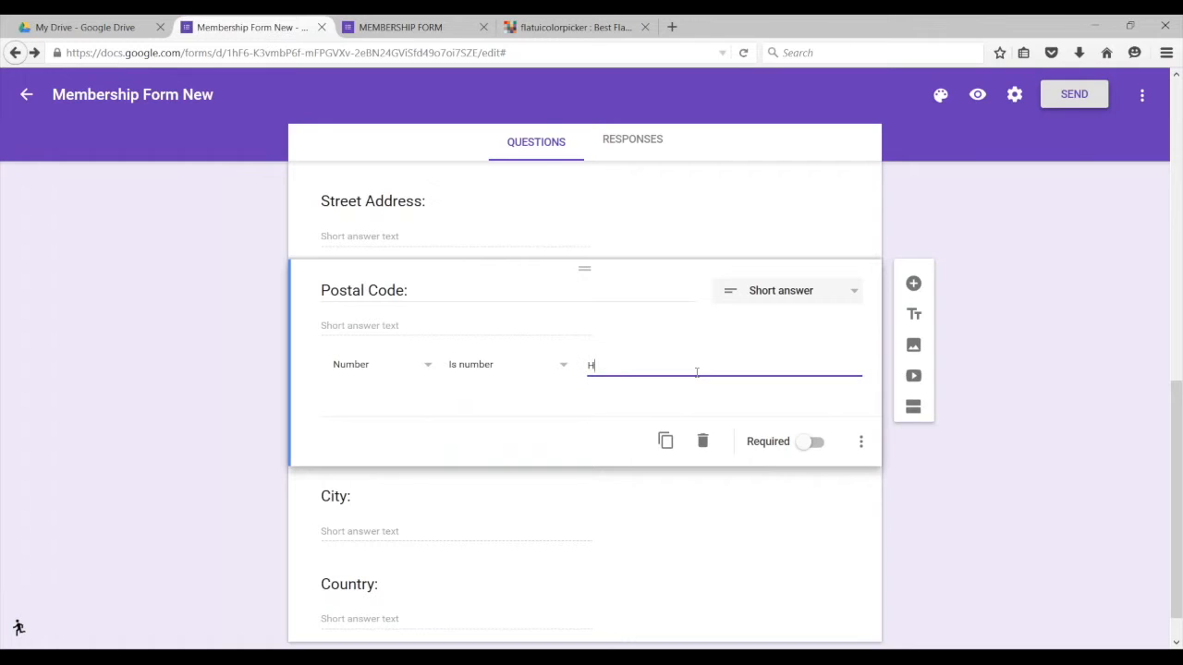
{"action": "type", "text": "Oops! this field takes only numbers."}
{"action": "scroll", "coordinate": [414, 556], "scroll_direction": "down", "scroll_amount": 1}
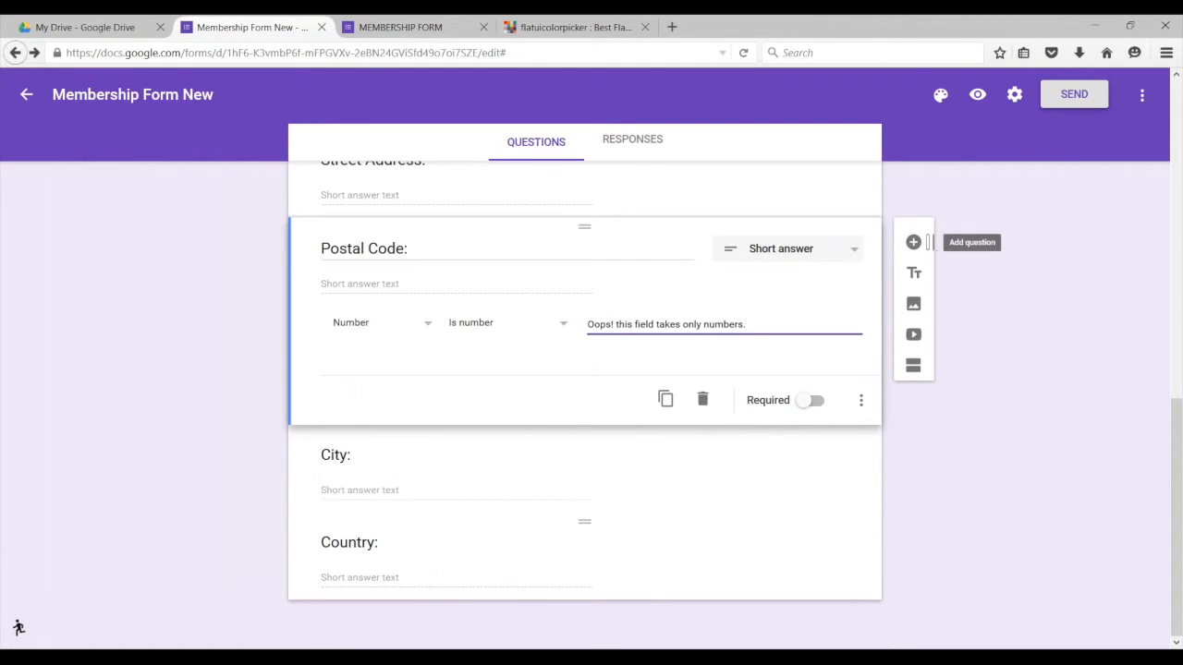
Step: Duplicate the Country question, keep it Short answer, and retitle the copy 'Email'
{"action": "left_click", "coordinate": [731, 552]}
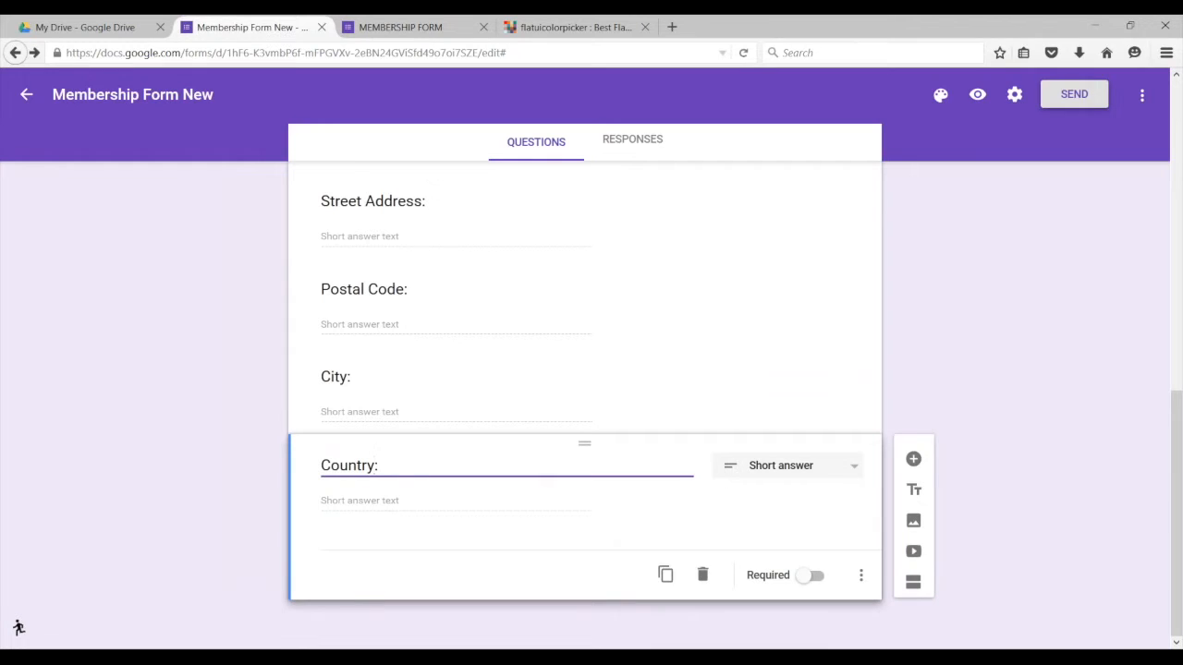
{"action": "left_click", "coordinate": [665, 573]}
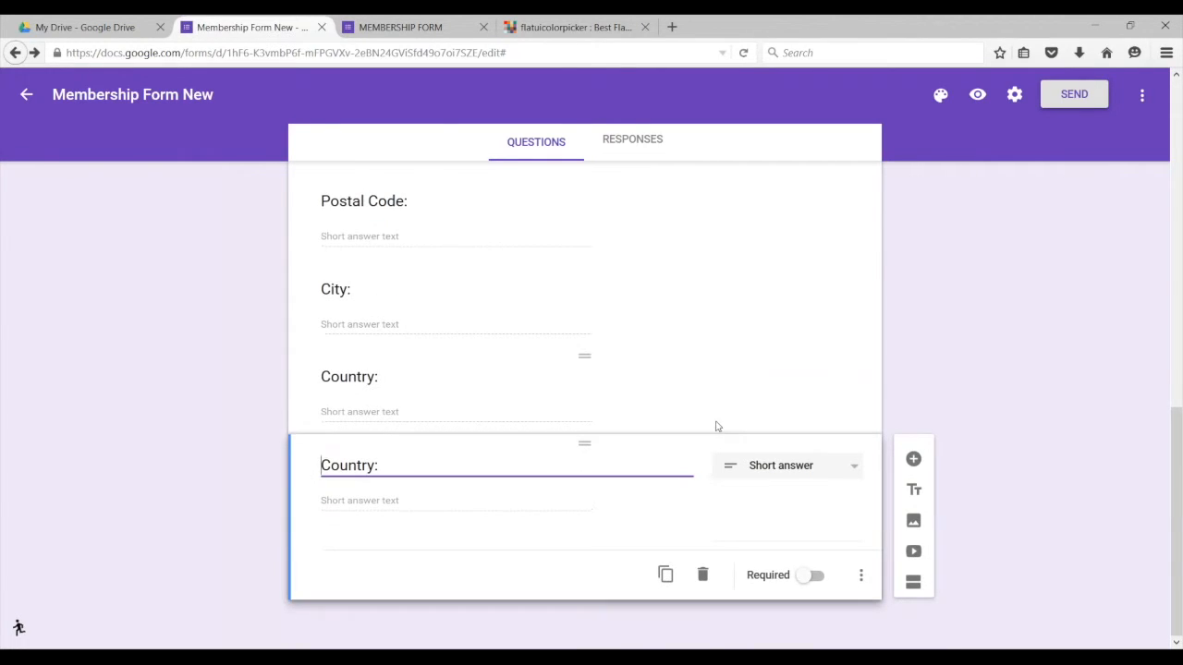
{"action": "left_click", "coordinate": [831, 464]}
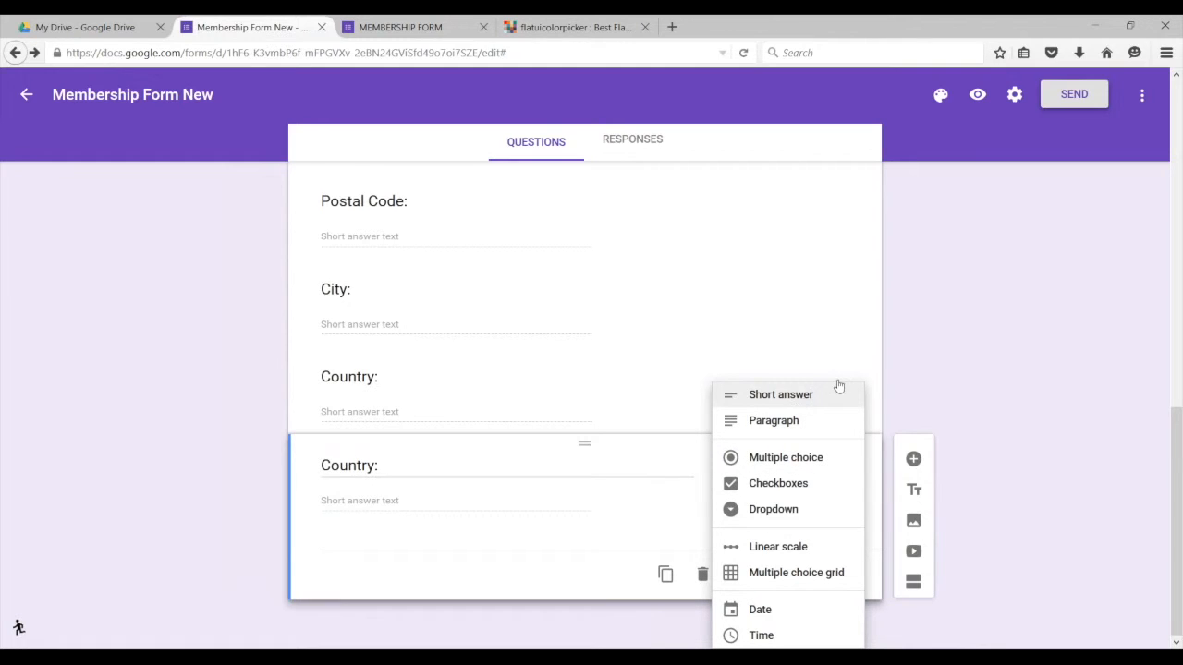
{"action": "left_click", "coordinate": [461, 551]}
{"action": "left_click", "coordinate": [374, 466]}
{"action": "key", "text": "BackSpace"}
{"action": "key", "text": "BackSpace"}
{"action": "key", "text": "BackSpace"}
{"action": "key", "text": "BackSpace"}
{"action": "key", "text": "BackSpace"}
{"action": "key", "text": "BackSpace"}
{"action": "key", "text": "BackSpace"}
{"action": "key", "text": "BackSpace"}
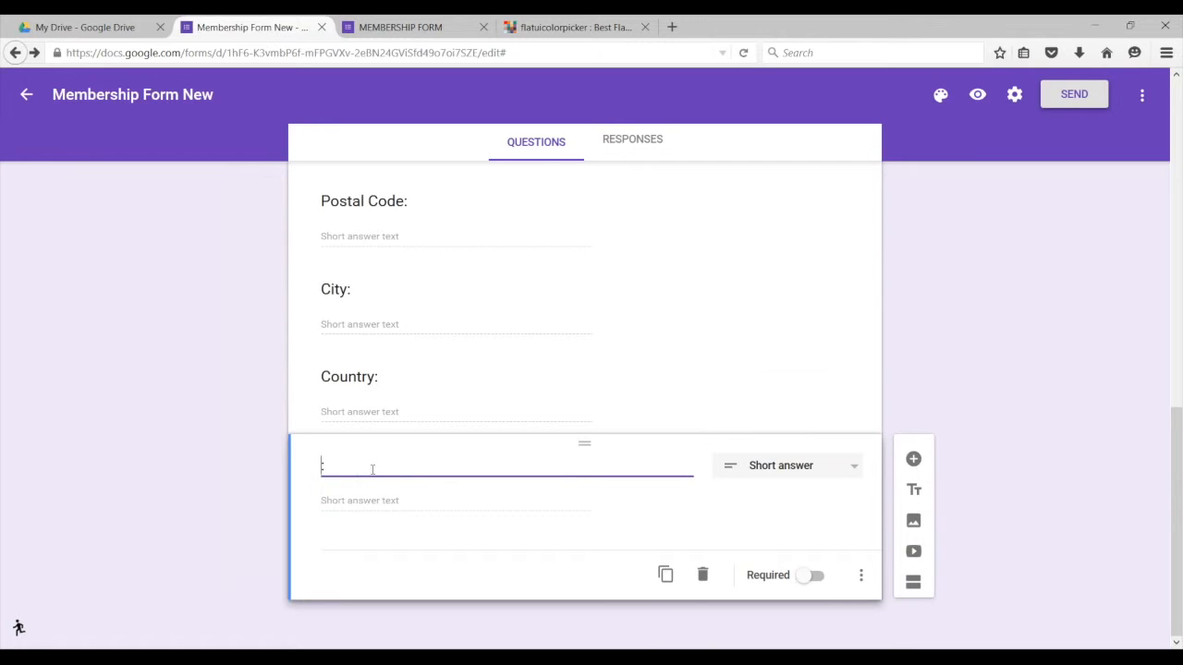
{"action": "type", "text": "Email:"}
Step: Add Text > Email address data validation to the Email question
{"action": "left_click", "coordinate": [861, 576]}
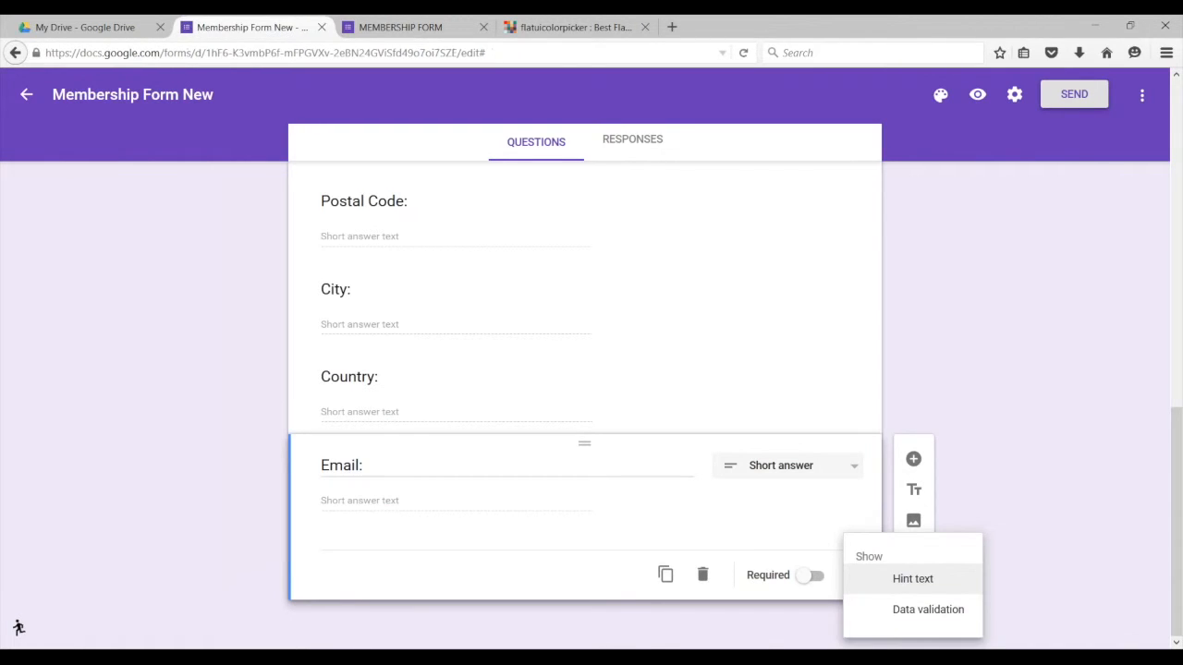
{"action": "left_click", "coordinate": [927, 610]}
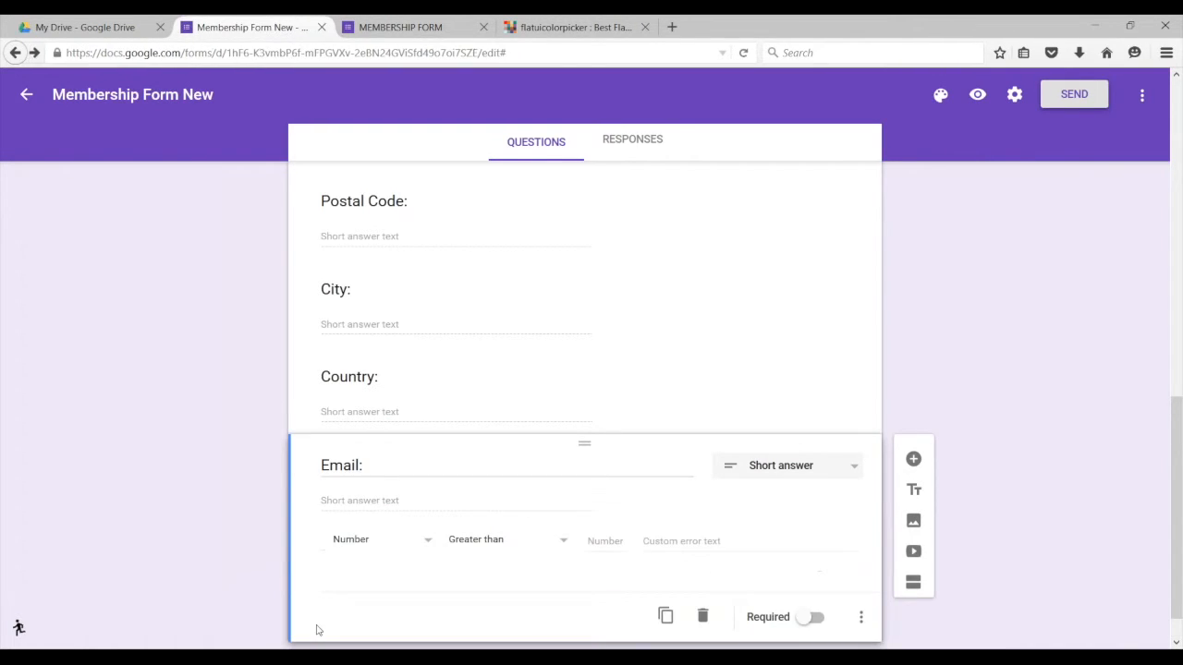
{"action": "left_click", "coordinate": [422, 548]}
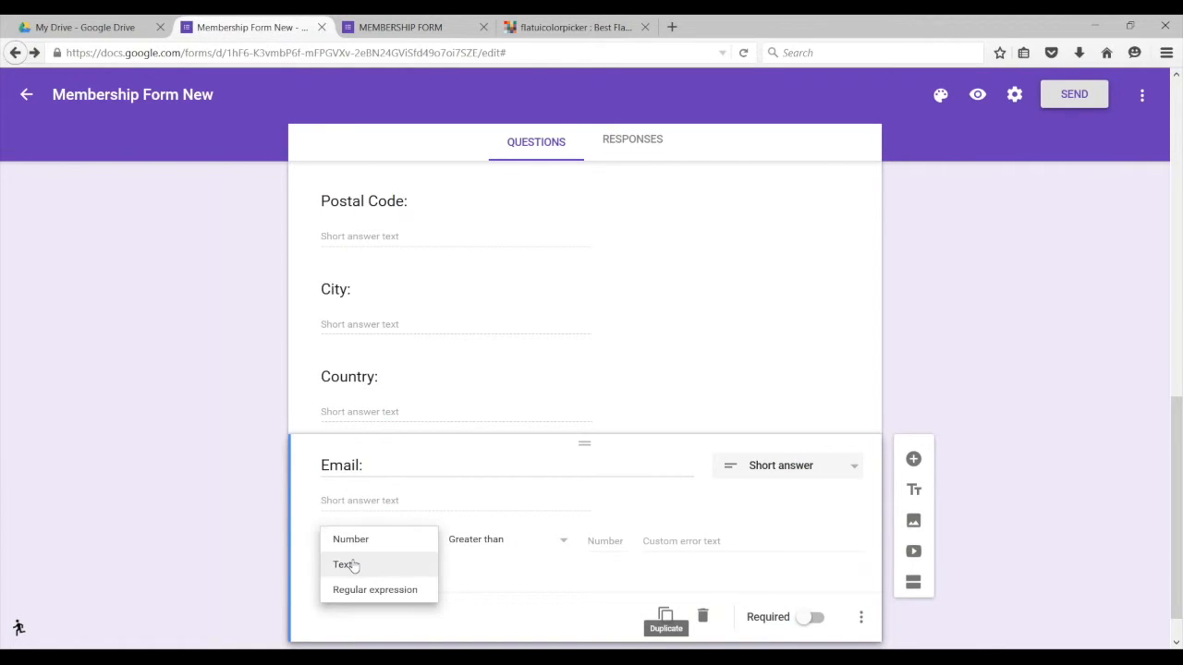
{"action": "left_click", "coordinate": [395, 564]}
{"action": "left_click", "coordinate": [525, 541]}
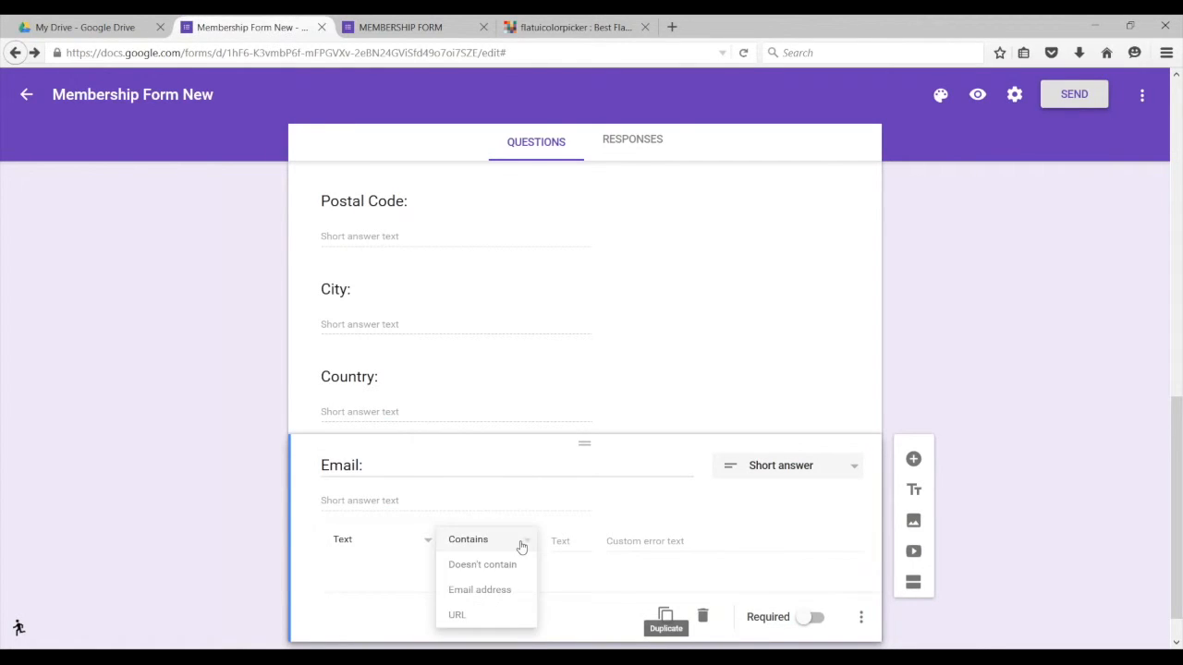
{"action": "left_click", "coordinate": [480, 591]}
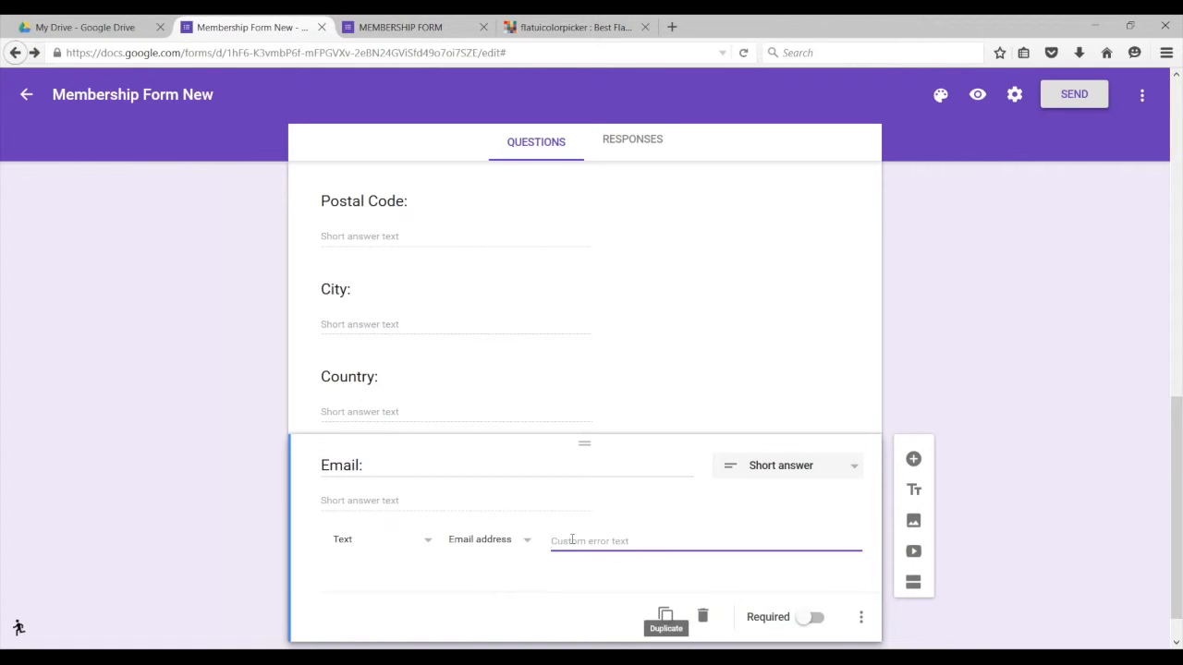
{"action": "type", "text": "Hell"}
{"action": "key", "text": "BackSpace"}
{"action": "key", "text": "BackSpace"}
{"action": "key", "text": "BackSpace"}
{"action": "key", "text": "BackSpace"}
{"action": "type", "text": "email"}
{"action": "type", "text": " shoul"}
{"action": "type", "text": "address"}
{"action": "left_click", "coordinate": [647, 541]}
{"action": "type", "text": "d be of t"}
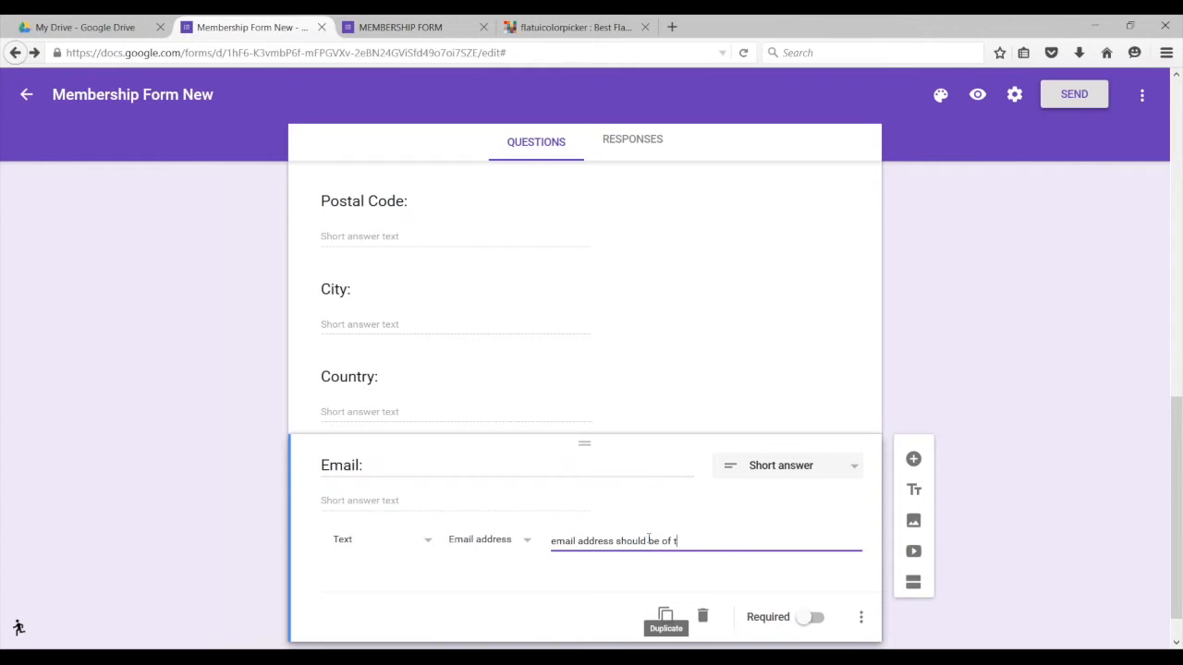
{"action": "type", "text": "he form example@example.com"}
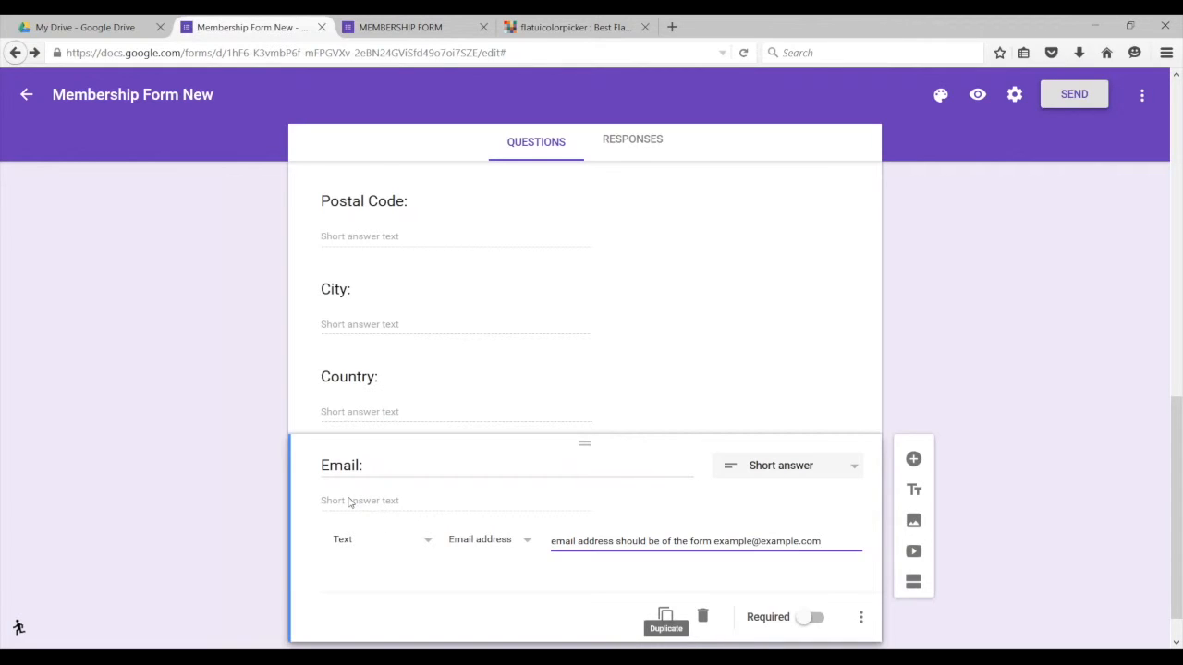
{"action": "left_click", "coordinate": [360, 465]}
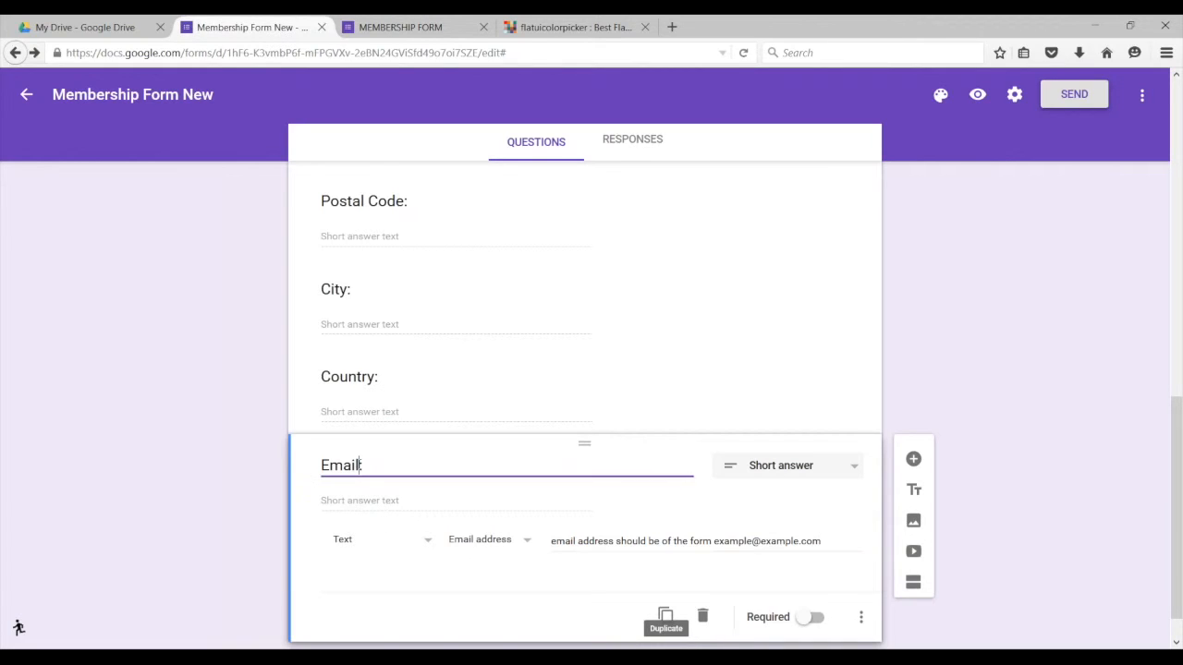
{"action": "type", "text": "Address"}
Step: Scroll the orange Membership Form through Contact Details down to the C. EMERGENCY CONTACT section
{"action": "left_click", "coordinate": [388, 39]}
{"action": "scroll", "coordinate": [475, 489], "scroll_direction": "down", "scroll_amount": 2}
{"action": "scroll", "coordinate": [475, 489], "scroll_direction": "up", "scroll_amount": 3}
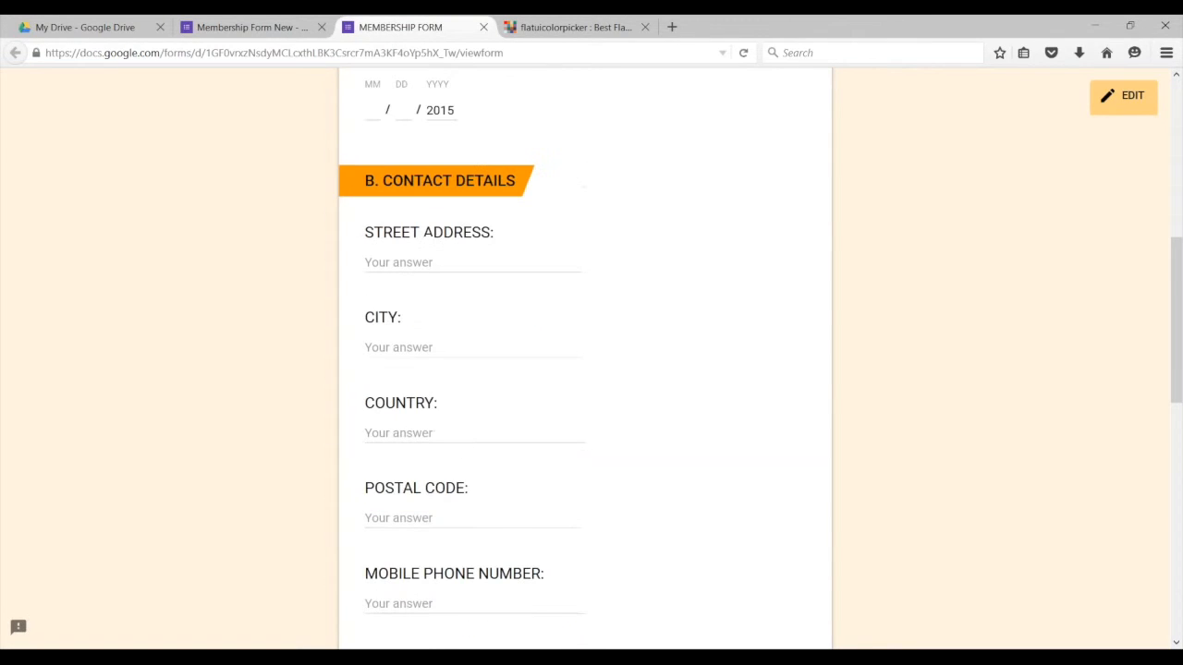
{"action": "scroll", "coordinate": [469, 497], "scroll_direction": "down", "scroll_amount": 4}
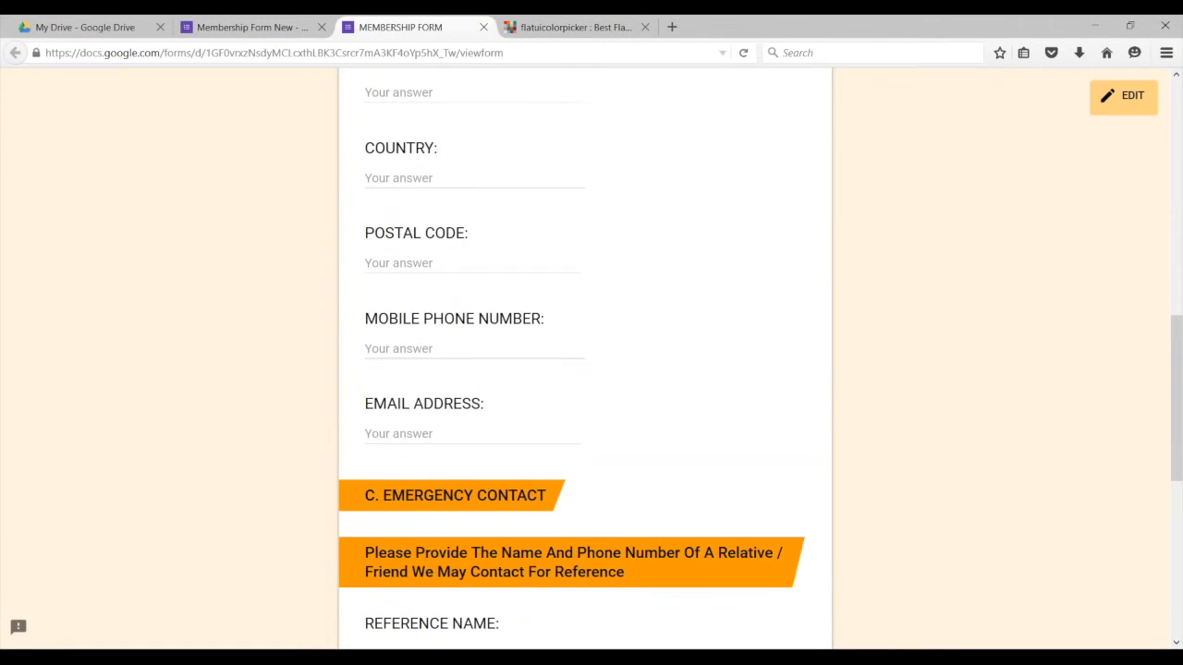
{"action": "scroll", "coordinate": [446, 528], "scroll_direction": "down", "scroll_amount": 2}
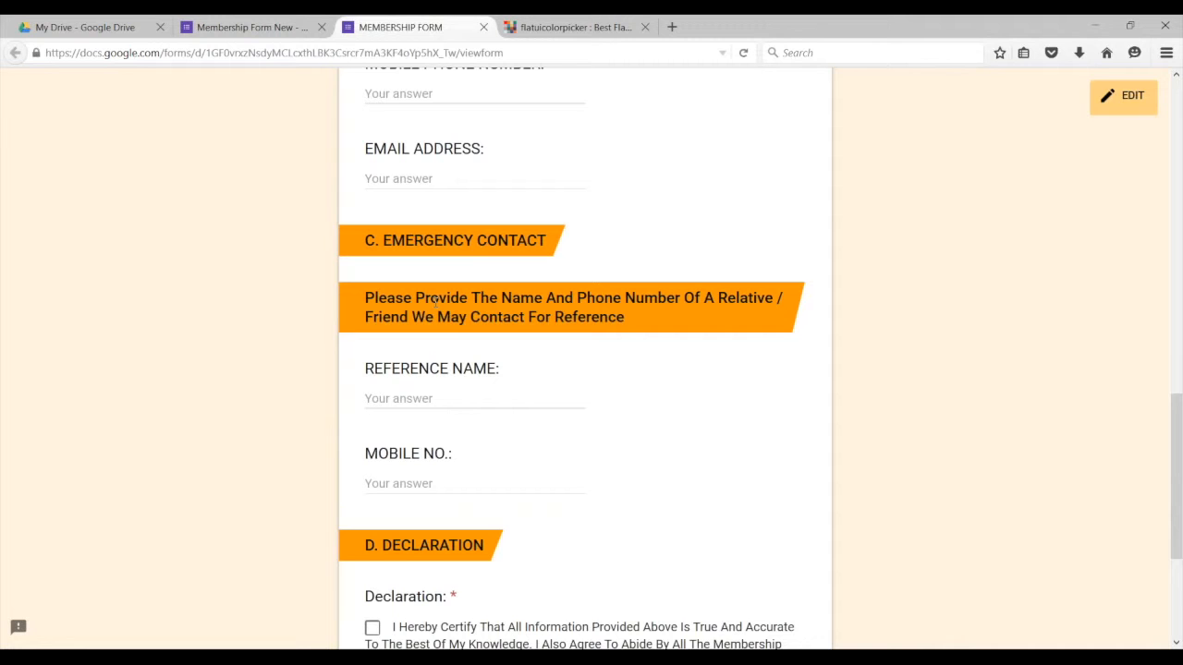
{"action": "left_click", "coordinate": [257, 40]}
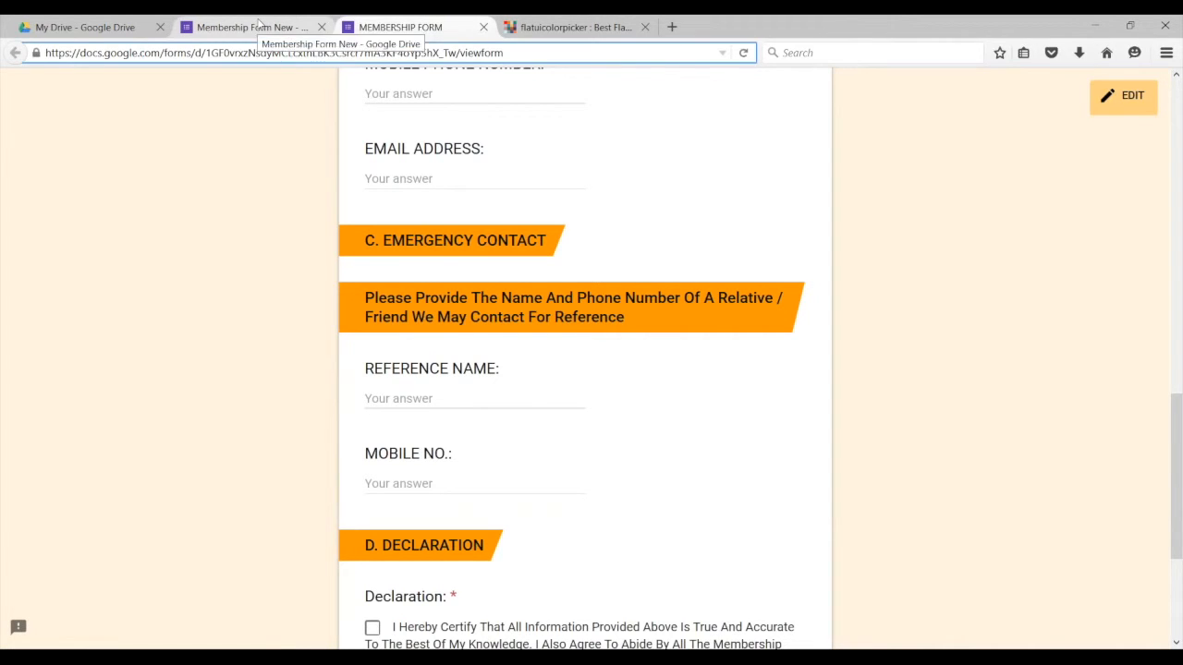
Step: Insert a 'C. EMERGENCY CONTACT' heading after Email Address: with a blank question beneath it
{"action": "left_click", "coordinate": [258, 25]}
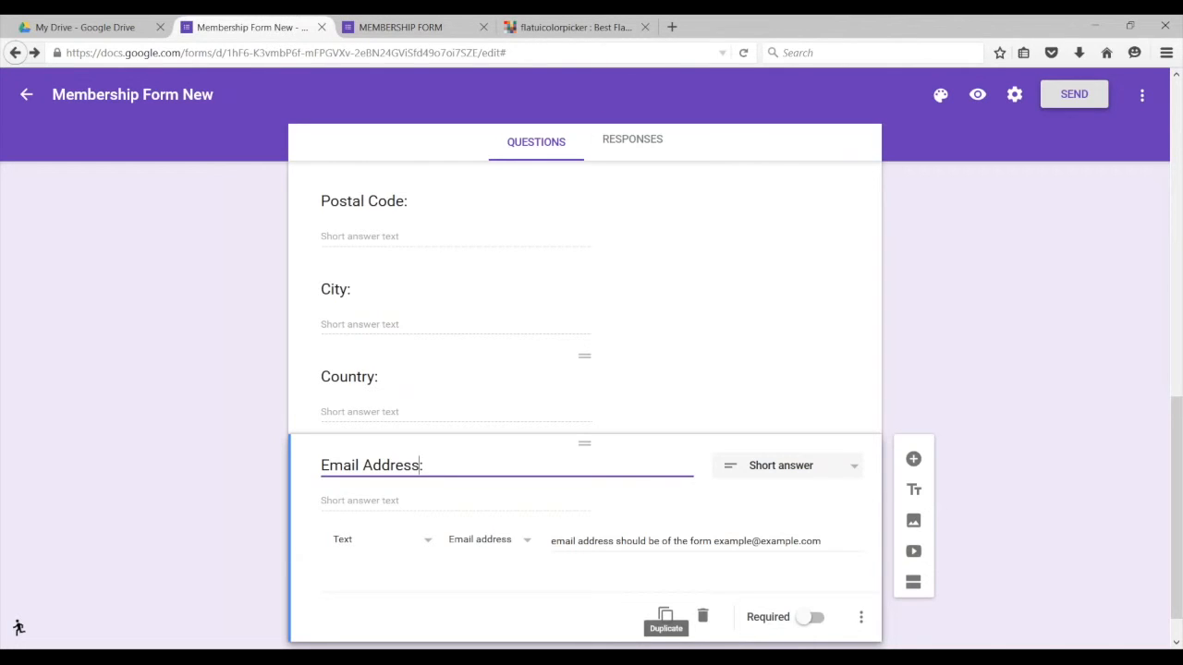
{"action": "scroll", "coordinate": [593, 441], "scroll_direction": "down", "scroll_amount": 2}
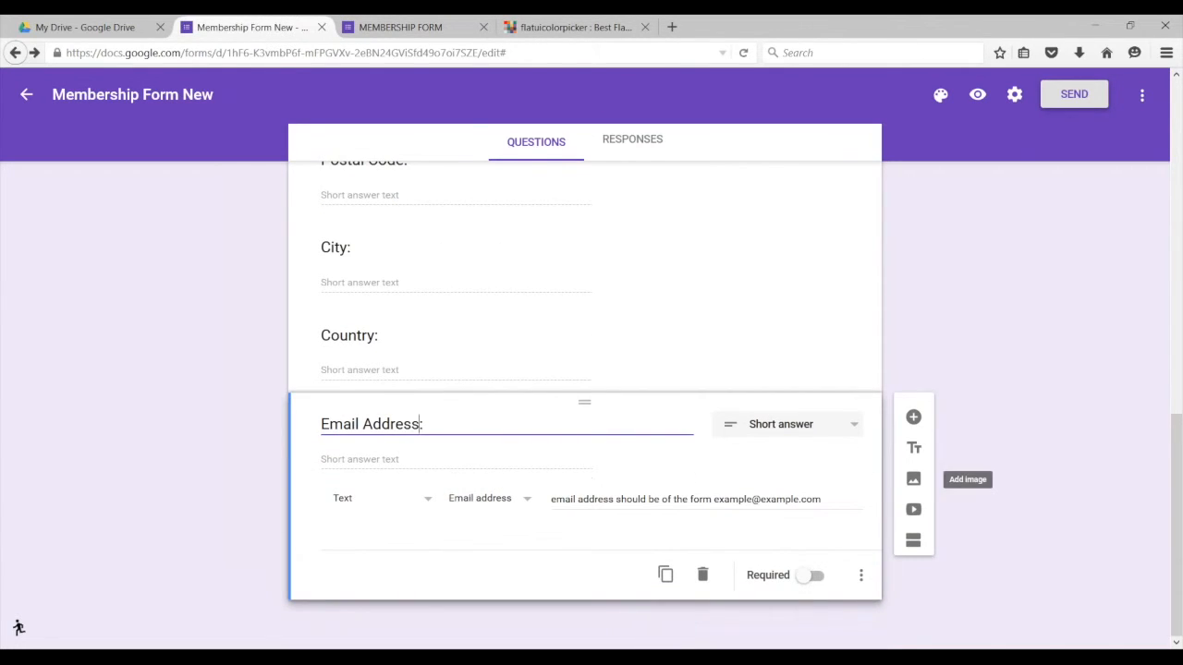
{"action": "left_click", "coordinate": [914, 446]}
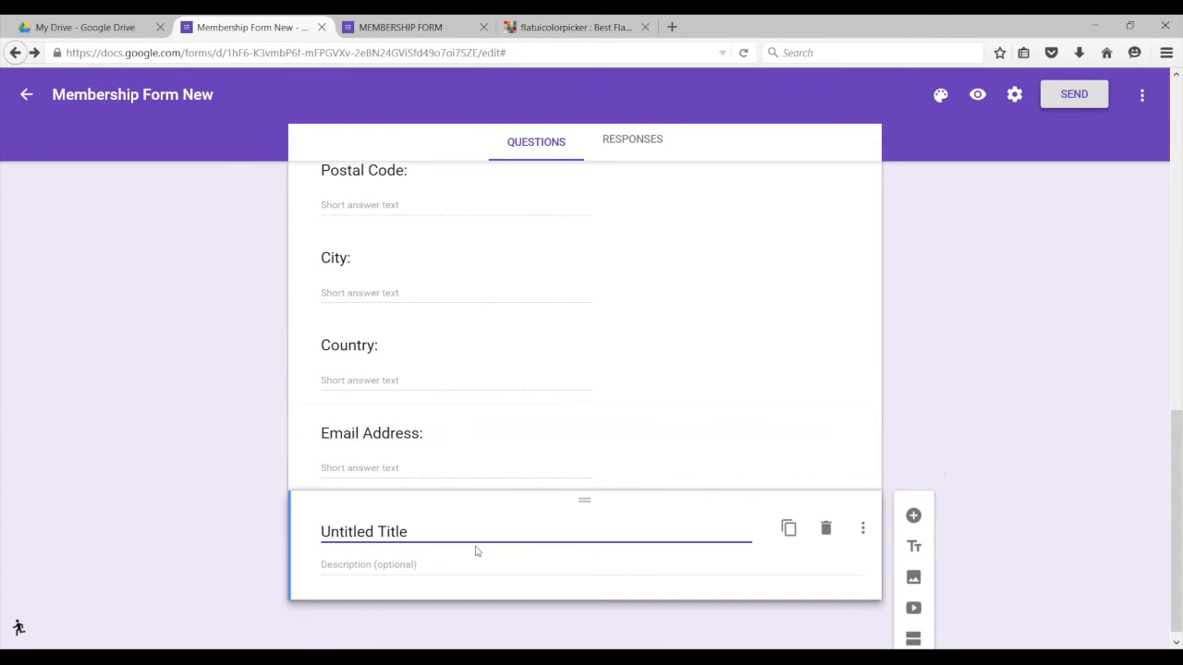
{"action": "left_click_drag", "start_coordinate": [408, 533], "coordinate": [315, 527]}
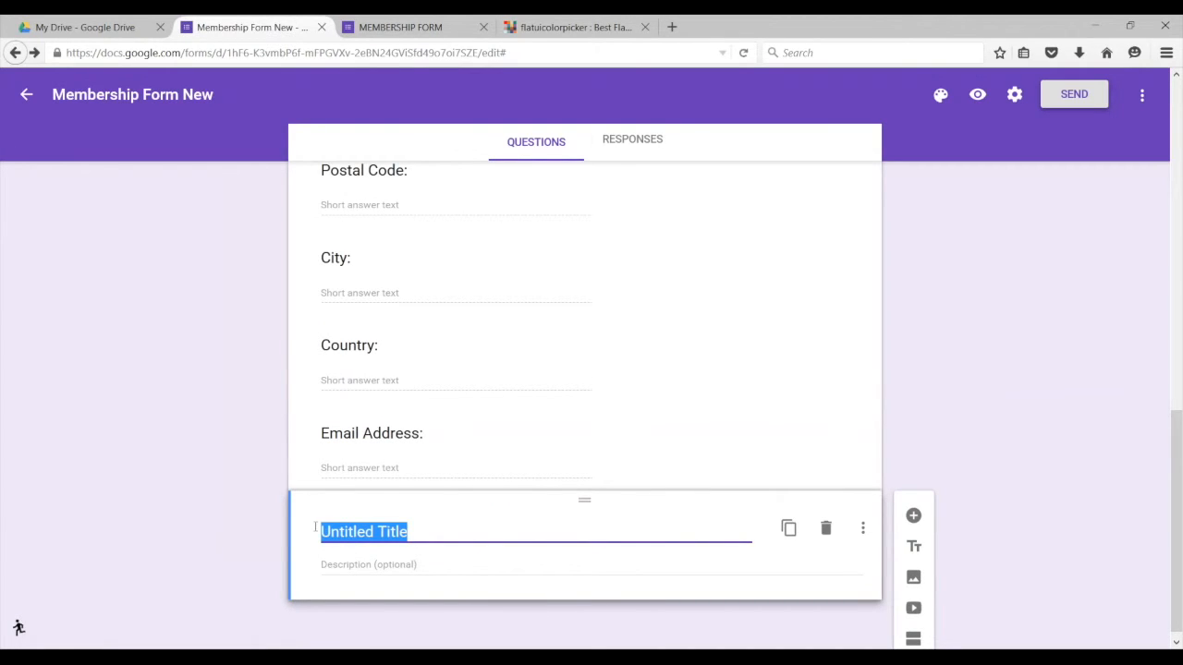
{"action": "type", "text": "C. e"}
{"action": "key", "text": "BackSpace"}
{"action": "type", "text": "Emer"}
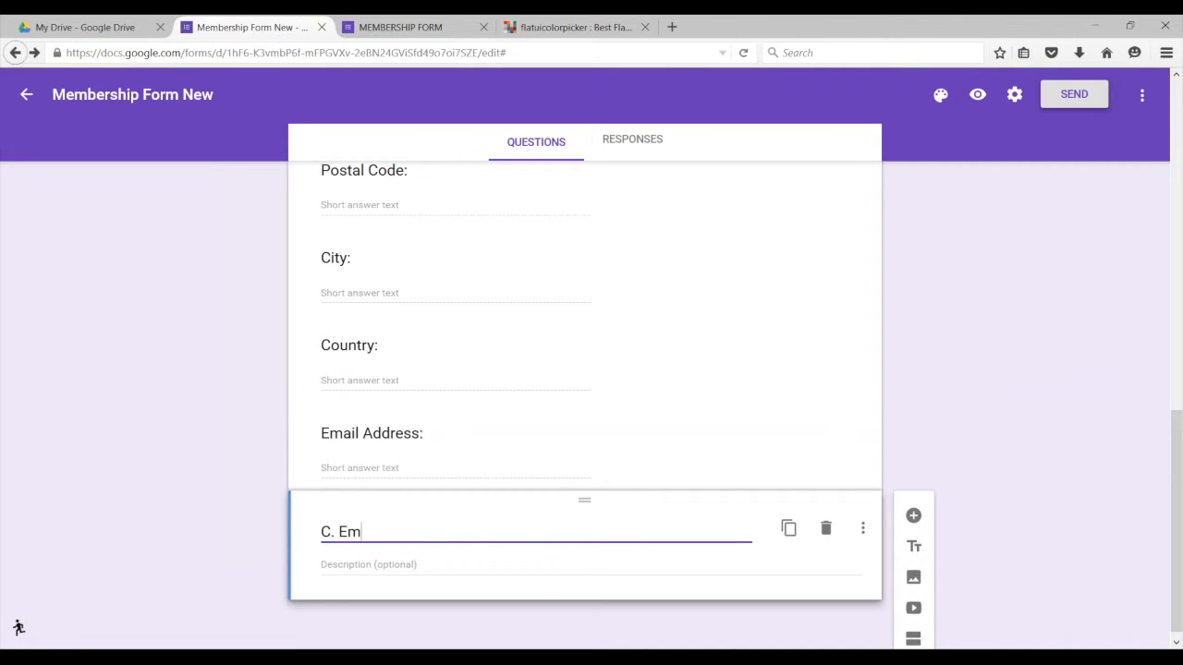
{"action": "key", "text": "BackSpace"}
{"action": "key", "text": "BackSpace"}
{"action": "key", "text": "BackSpace"}
{"action": "type", "text": "MERGENCY NUMBER"}
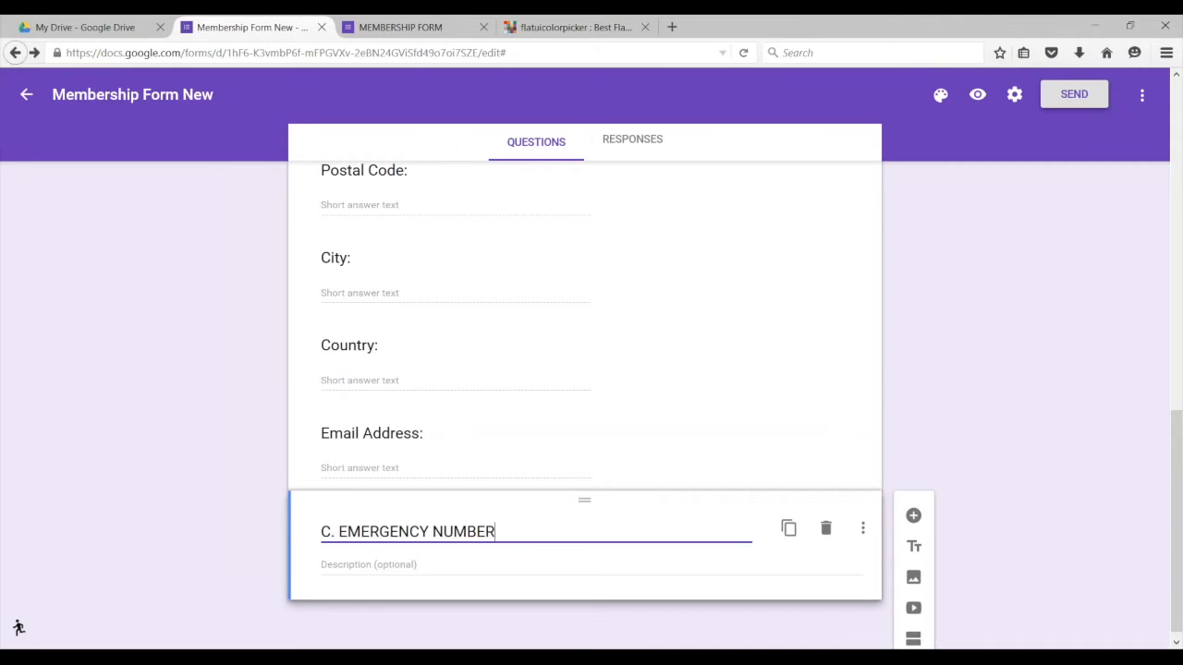
{"action": "key", "text": "BackSpace"}
{"action": "key", "text": "BackSpace"}
{"action": "key", "text": "BackSpace"}
{"action": "key", "text": "BackSpace"}
{"action": "key", "text": "BackSpace"}
{"action": "key", "text": "BackSpace"}
{"action": "type", "text": "CONTACT"}
{"action": "scroll", "coordinate": [494, 525], "scroll_direction": "down", "scroll_amount": 1}
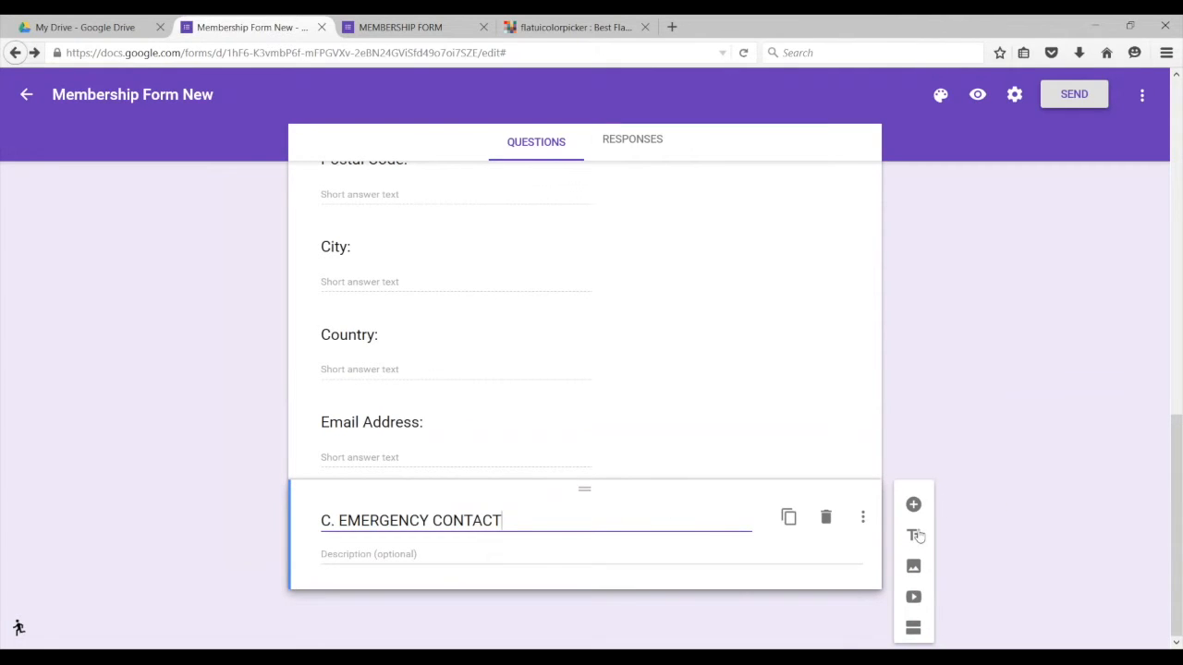
{"action": "left_click", "coordinate": [940, 507]}
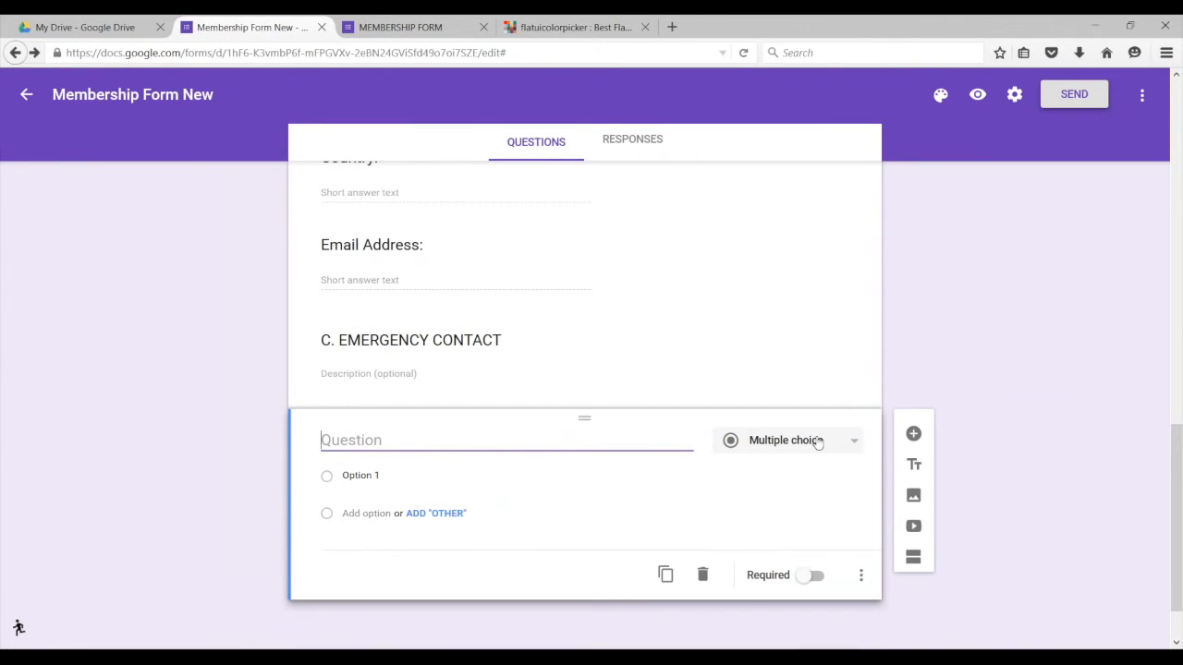
Step: Make the new question a short answer titled 'Name of contact person'
{"action": "left_click", "coordinate": [818, 442]}
{"action": "left_click", "coordinate": [790, 379]}
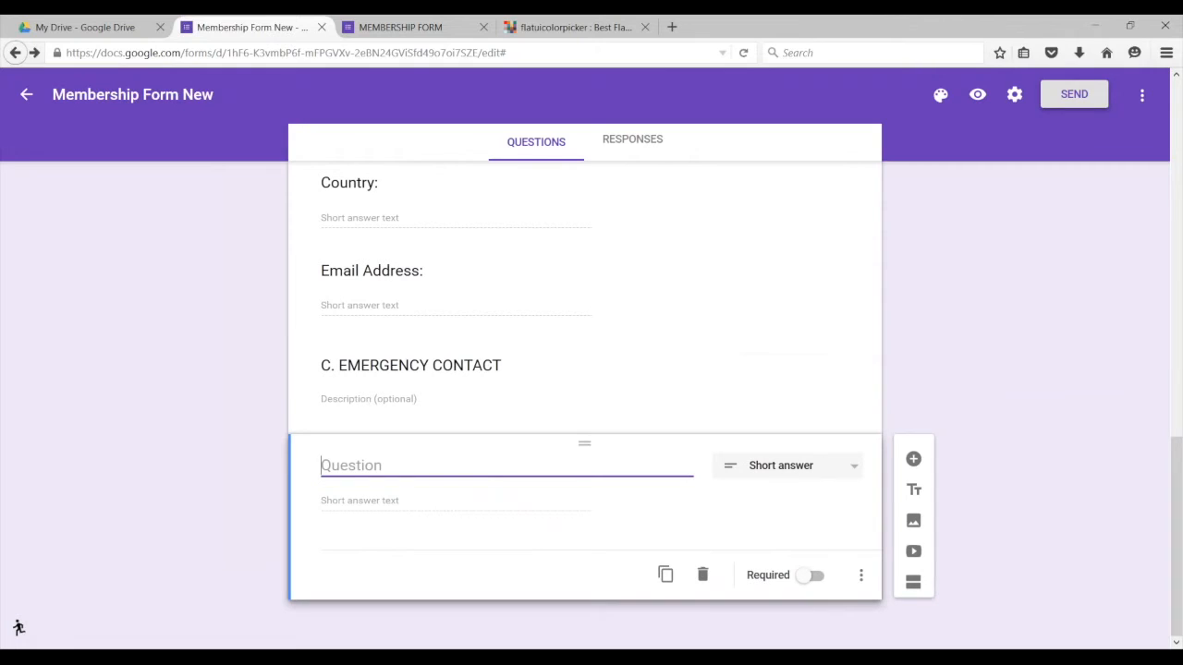
{"action": "type", "text": "Namw"}
{"action": "key", "text": "BackSpace"}
{"action": "type", "text": "e of contact "}
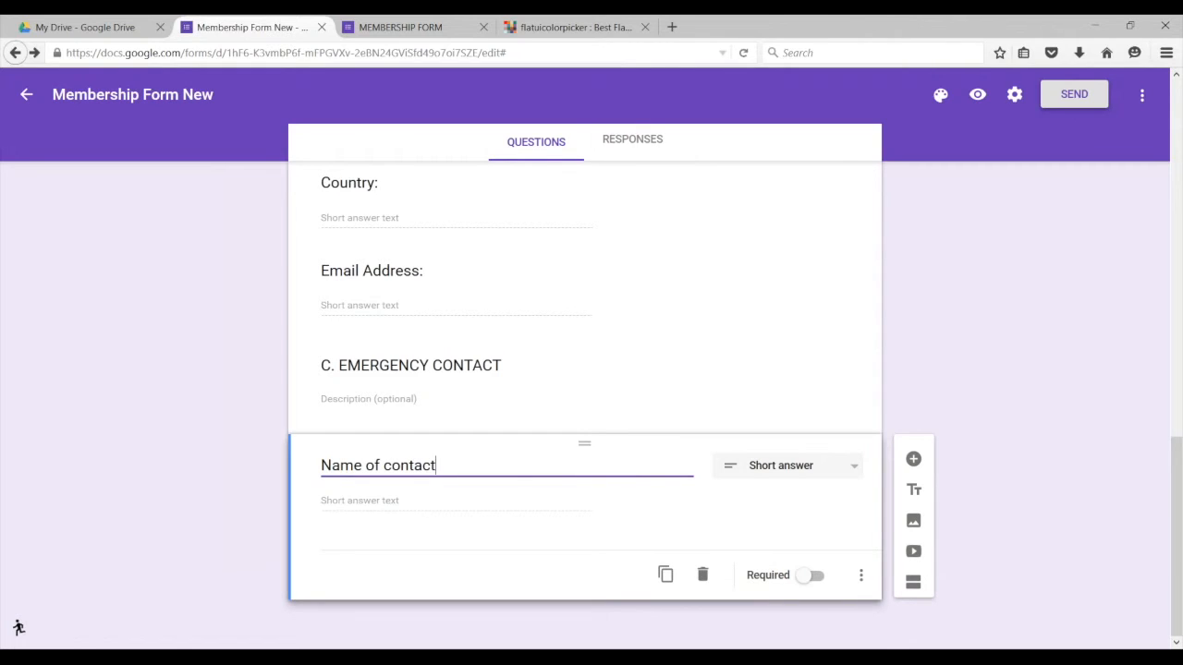
{"action": "type", "text": "person:"}
Step: Duplicate that question and retitle the copy 'Phone number'
{"action": "left_click", "coordinate": [666, 574]}
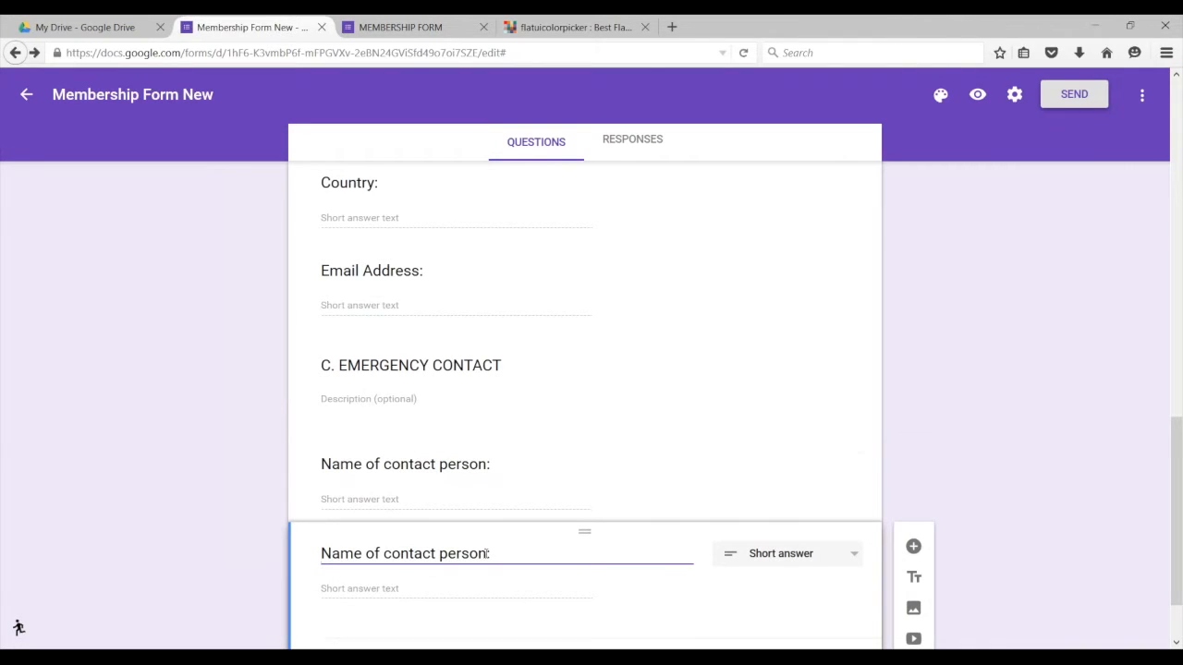
{"action": "left_click_drag", "start_coordinate": [488, 553], "coordinate": [320, 553]}
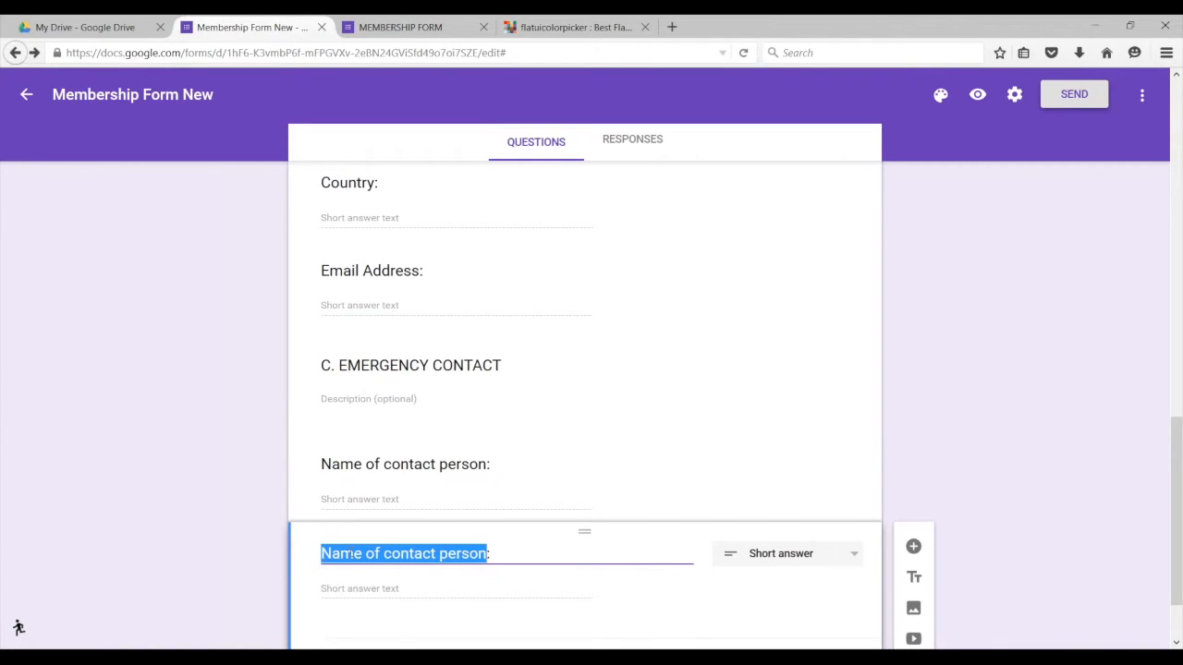
{"action": "type", "text": "Phone "}
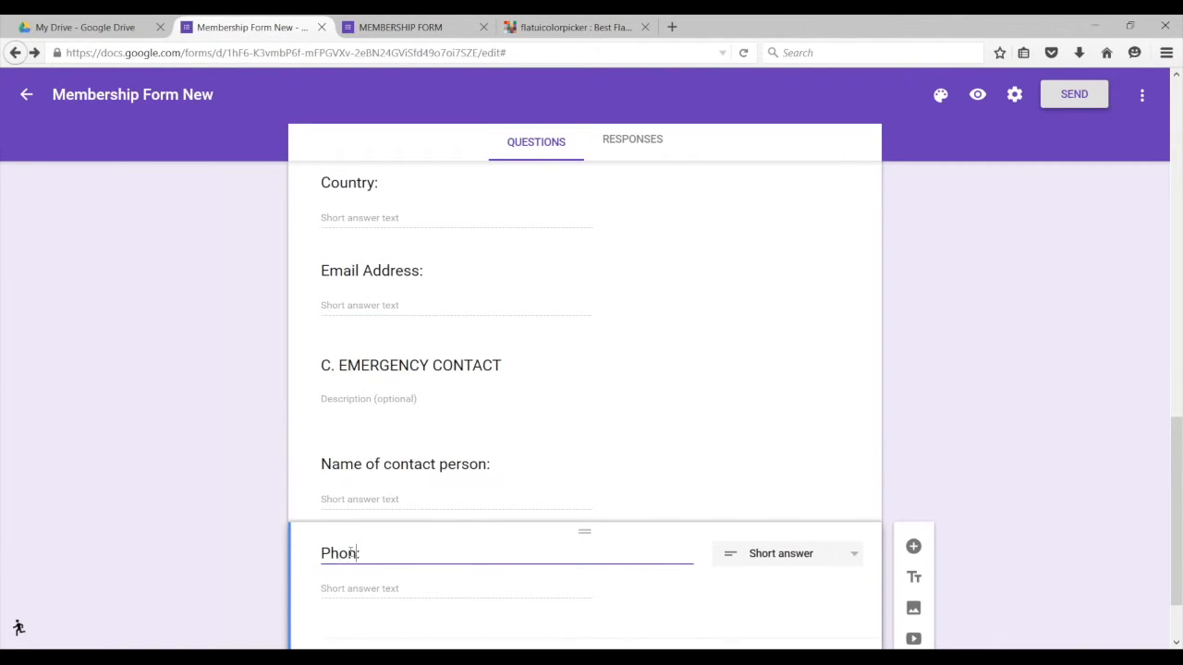
{"action": "type", "text": "number"}
Step: Duplicate the Phone number question and retitle the copy 'Email Address'
{"action": "scroll", "coordinate": [576, 553], "scroll_direction": "down", "scroll_amount": 1}
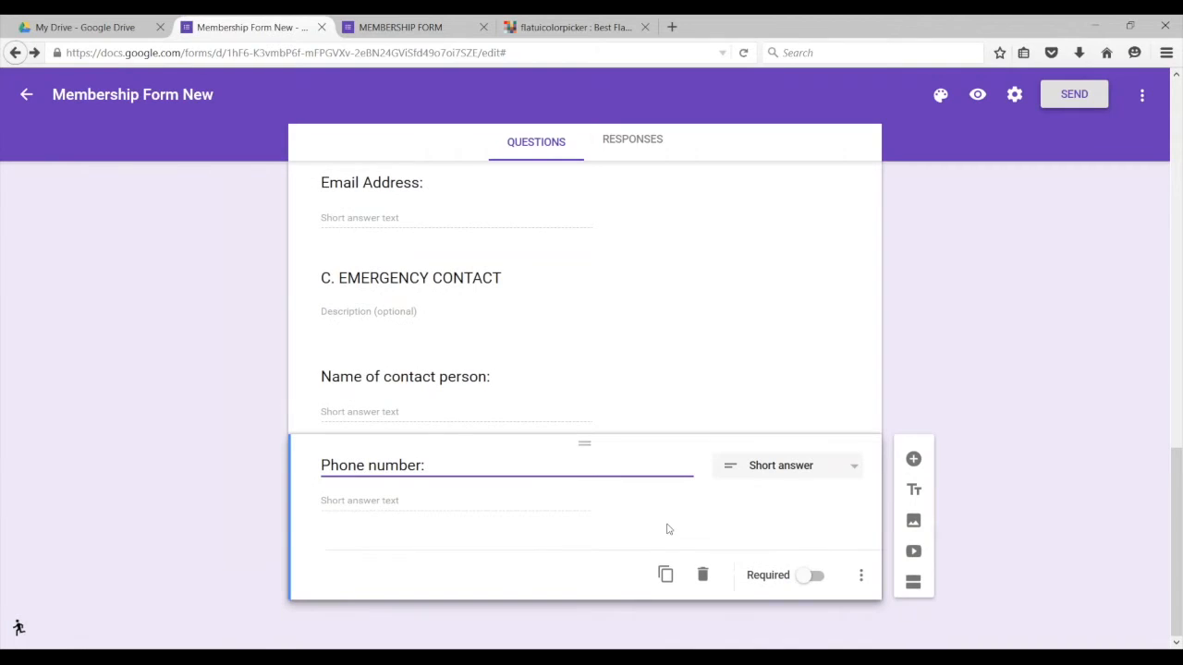
{"action": "left_click", "coordinate": [665, 573]}
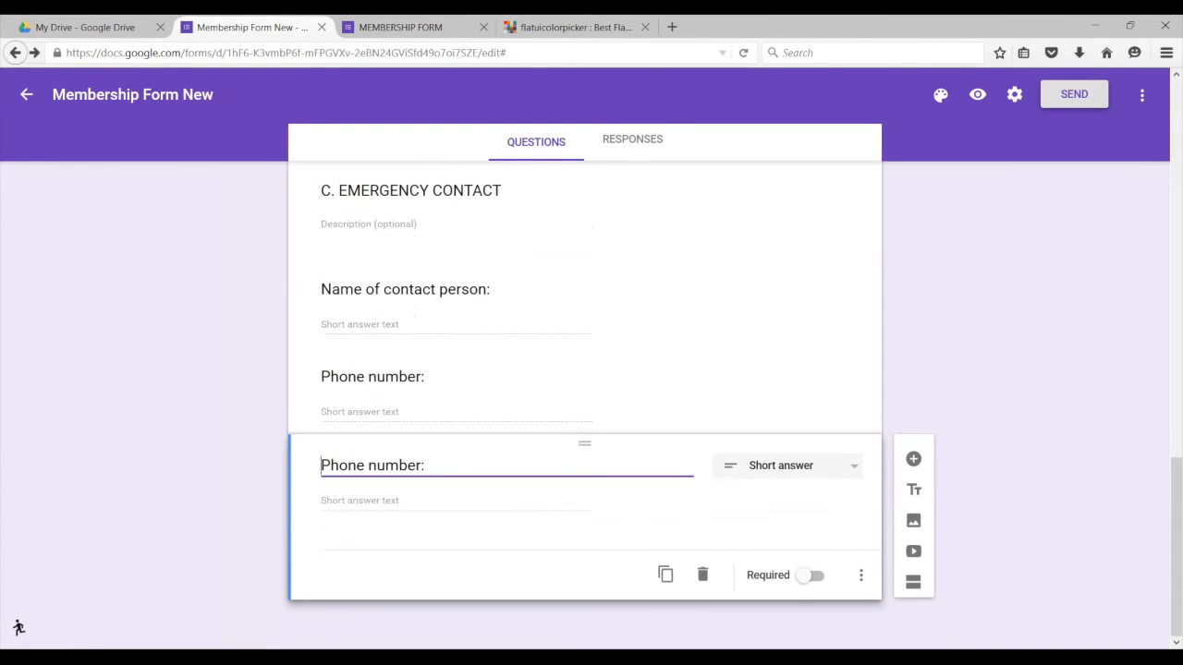
{"action": "left_click_drag", "start_coordinate": [416, 464], "coordinate": [338, 465]}
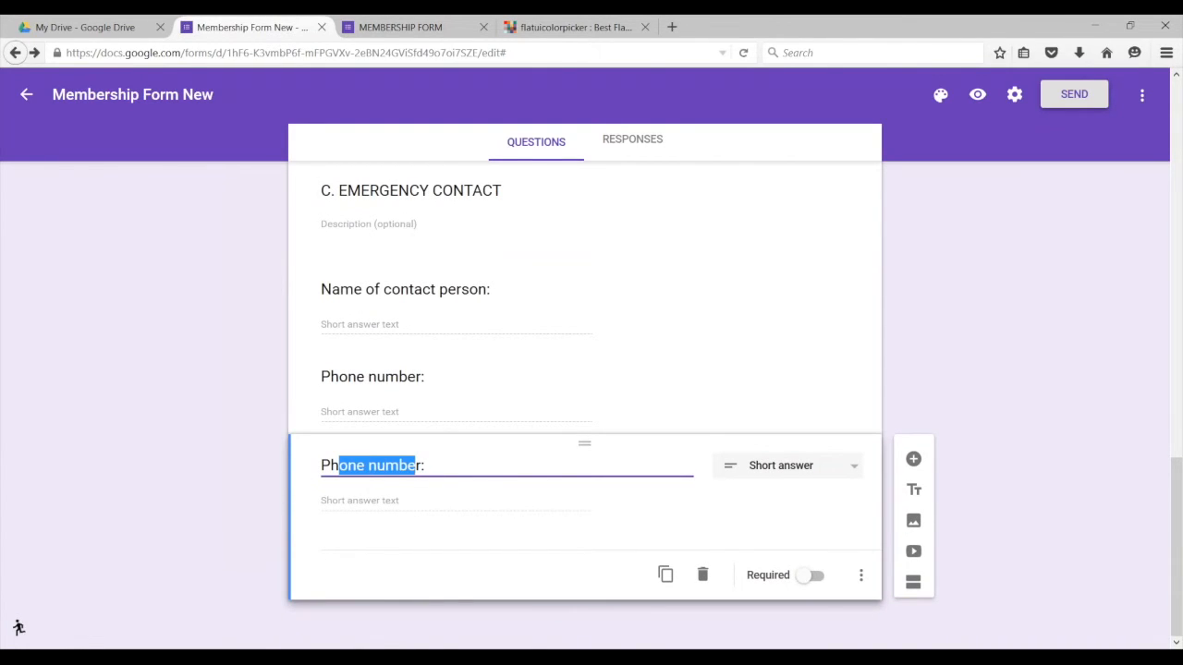
{"action": "key", "text": "BackSpace"}
{"action": "key", "text": "Delete"}
{"action": "key", "text": "BackSpace"}
{"action": "key", "text": "BackSpace"}
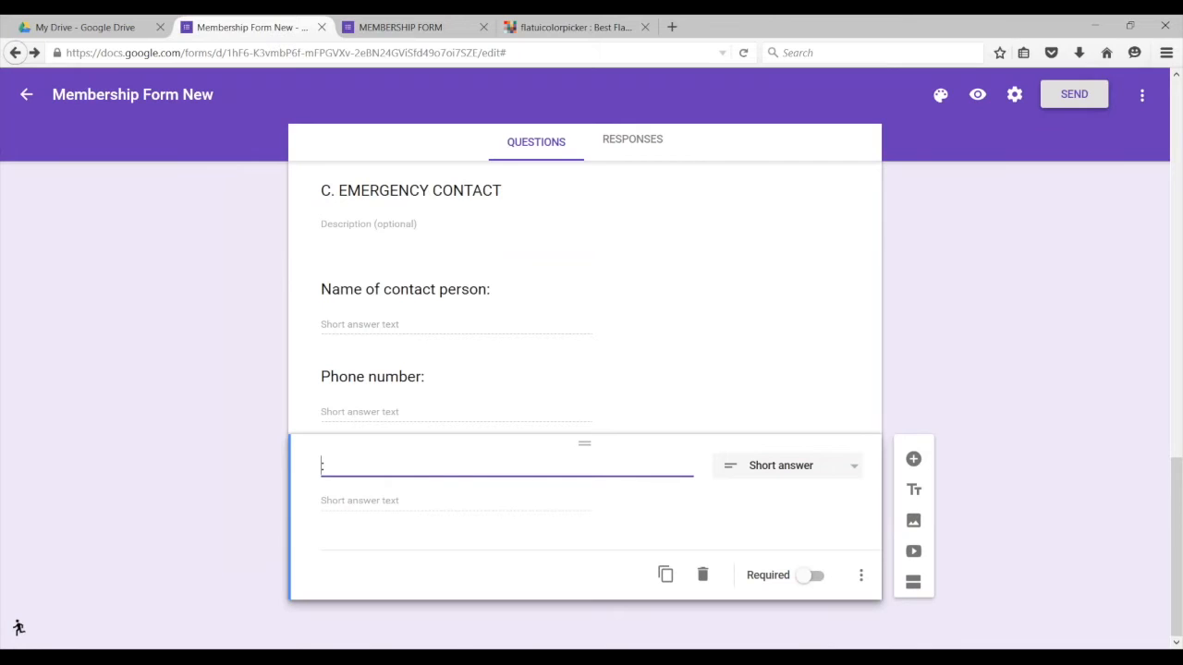
{"action": "type", "text": "Email Address:"}
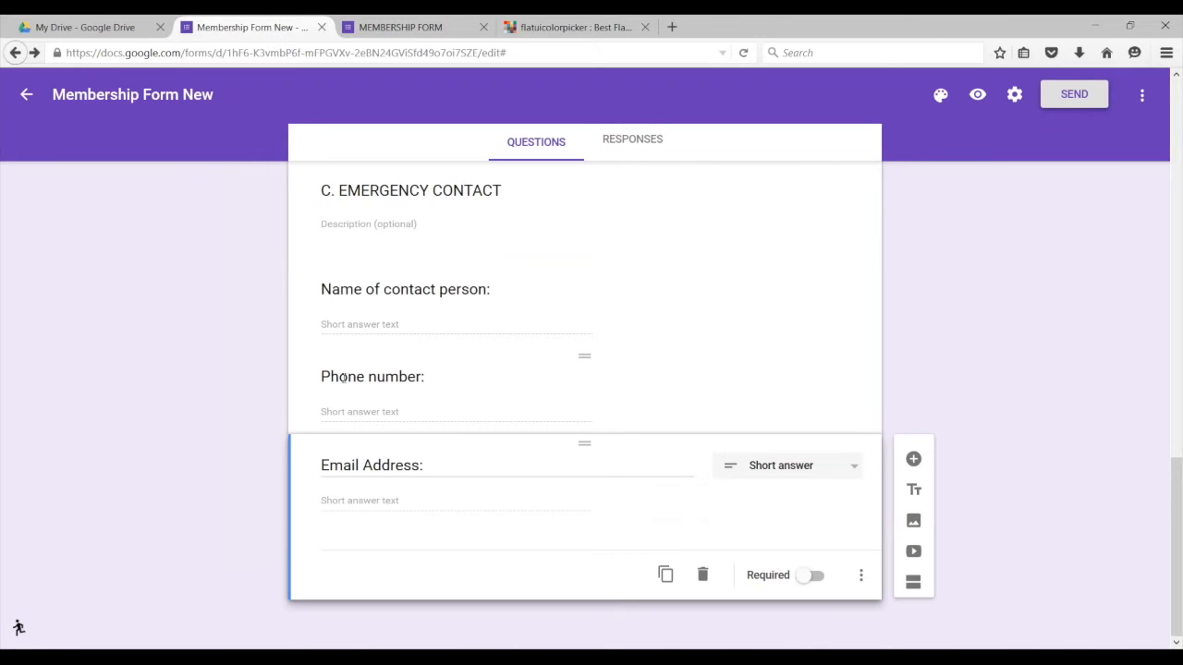
Step: Add Number / Is number validation to the Phone number question
{"action": "left_click", "coordinate": [404, 394]}
{"action": "left_click", "coordinate": [860, 488]}
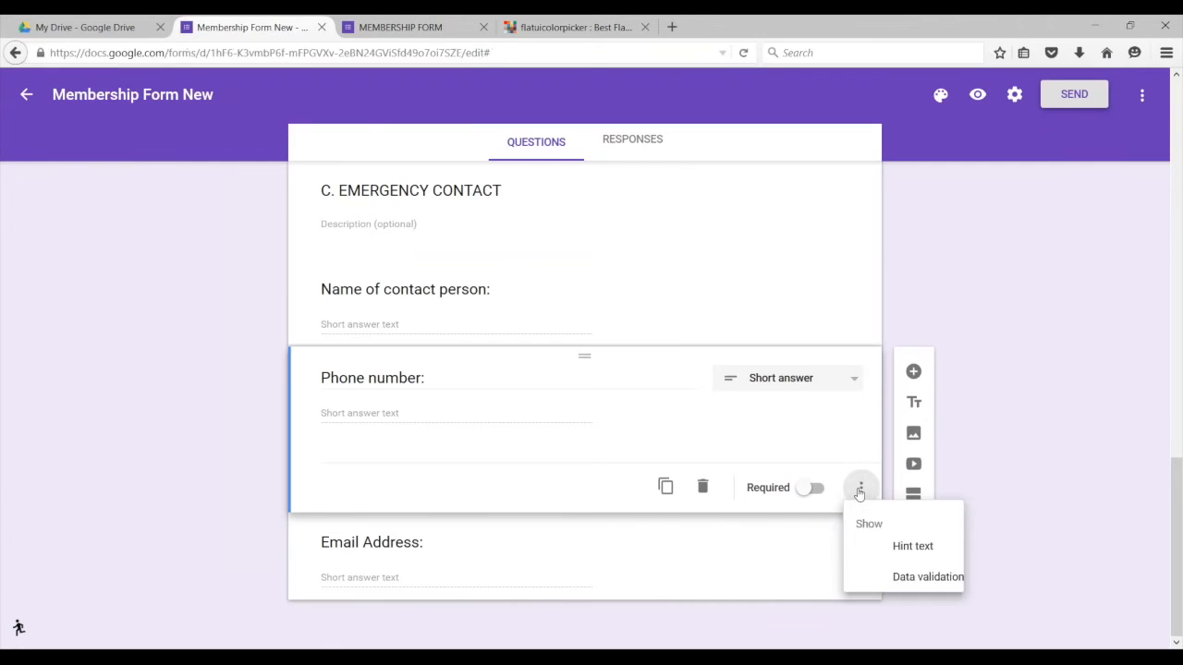
{"action": "left_click", "coordinate": [920, 584]}
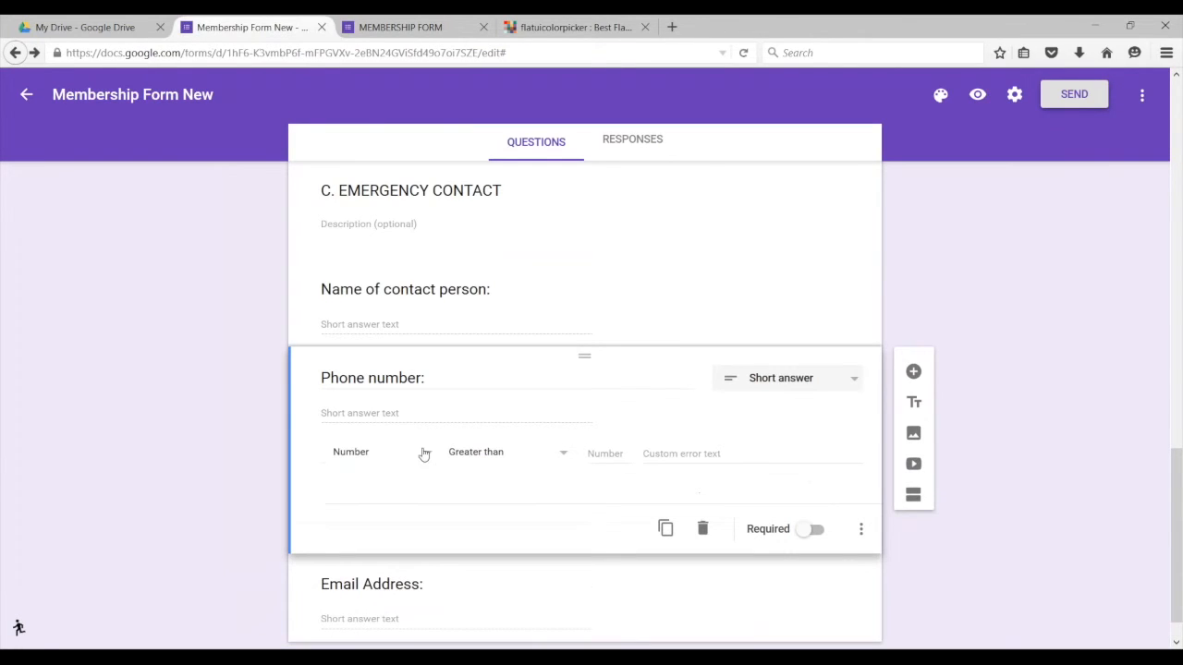
{"action": "left_click", "coordinate": [546, 455]}
{"action": "scroll", "coordinate": [481, 593], "scroll_direction": "down", "scroll_amount": 1}
{"action": "left_click", "coordinate": [481, 611]}
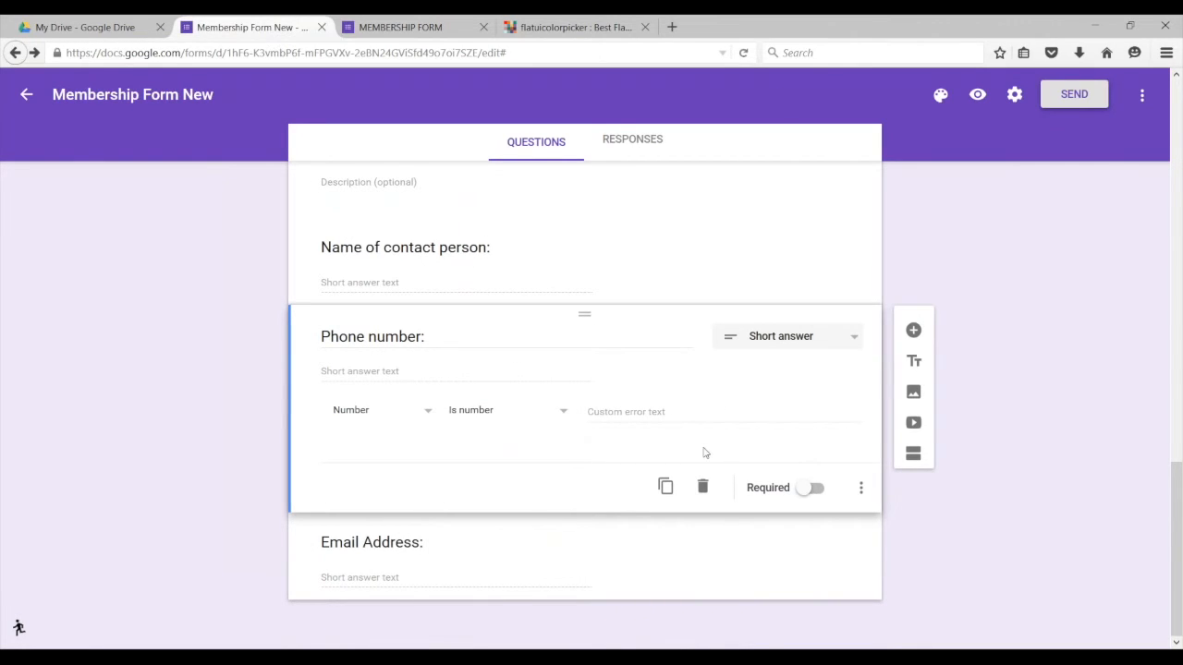
Step: Add Text / Email address validation to the Email Address question
{"action": "left_click", "coordinate": [387, 547]}
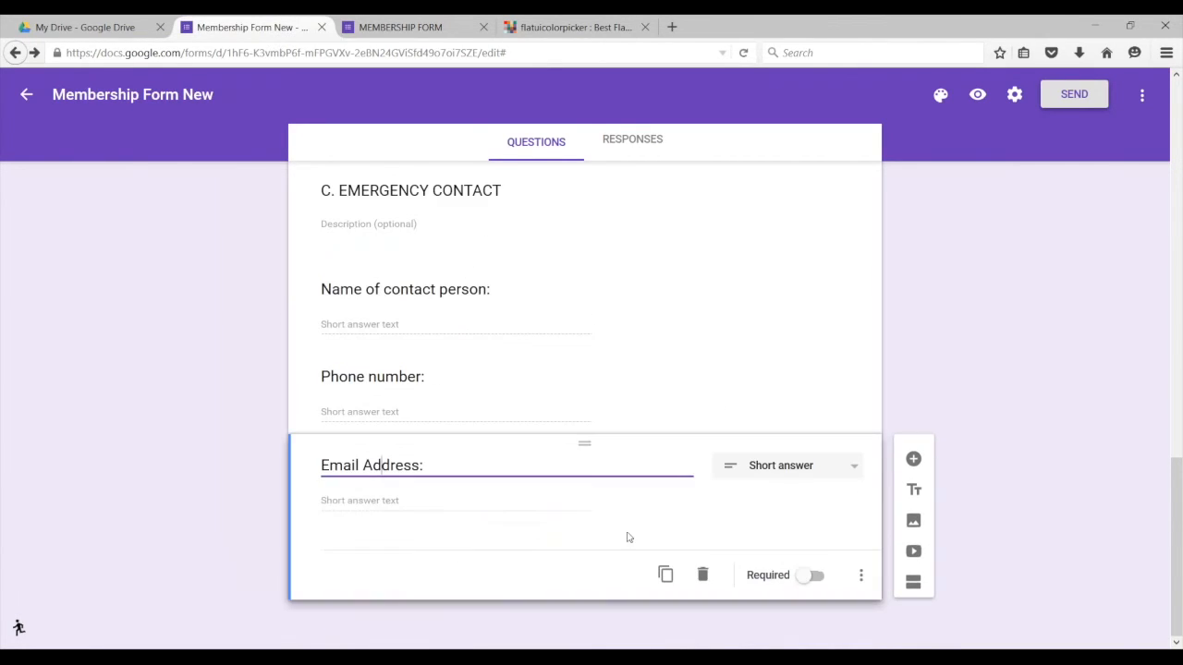
{"action": "left_click", "coordinate": [862, 577]}
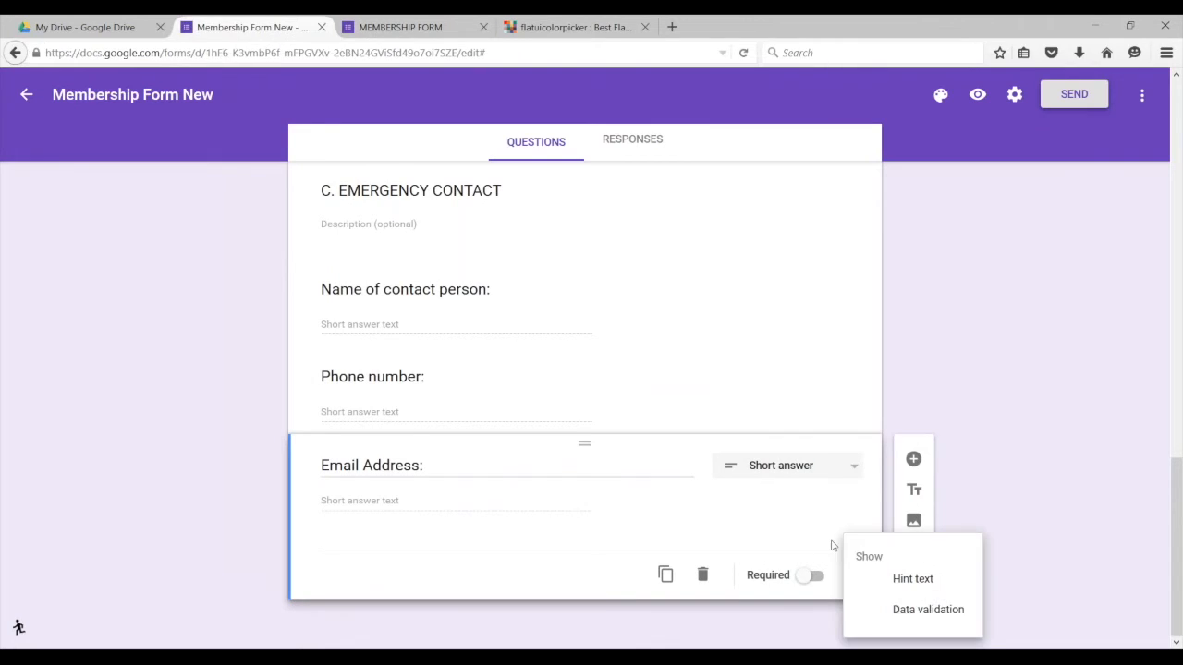
{"action": "left_click", "coordinate": [915, 605]}
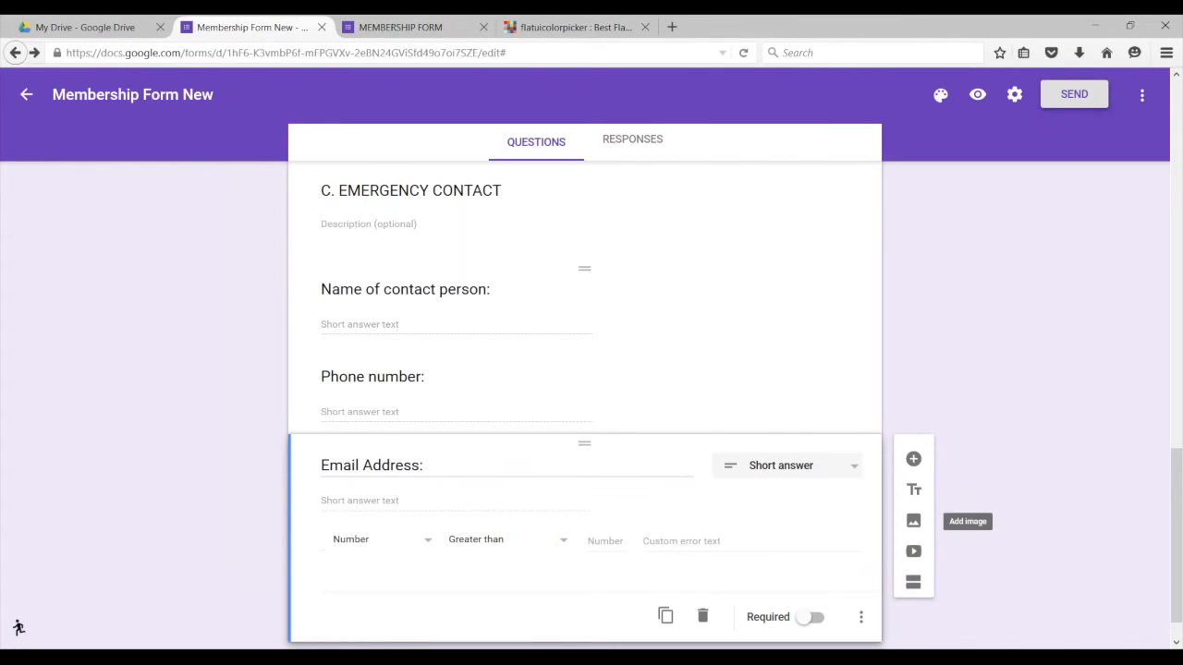
{"action": "left_click", "coordinate": [427, 542]}
{"action": "left_click", "coordinate": [375, 569]}
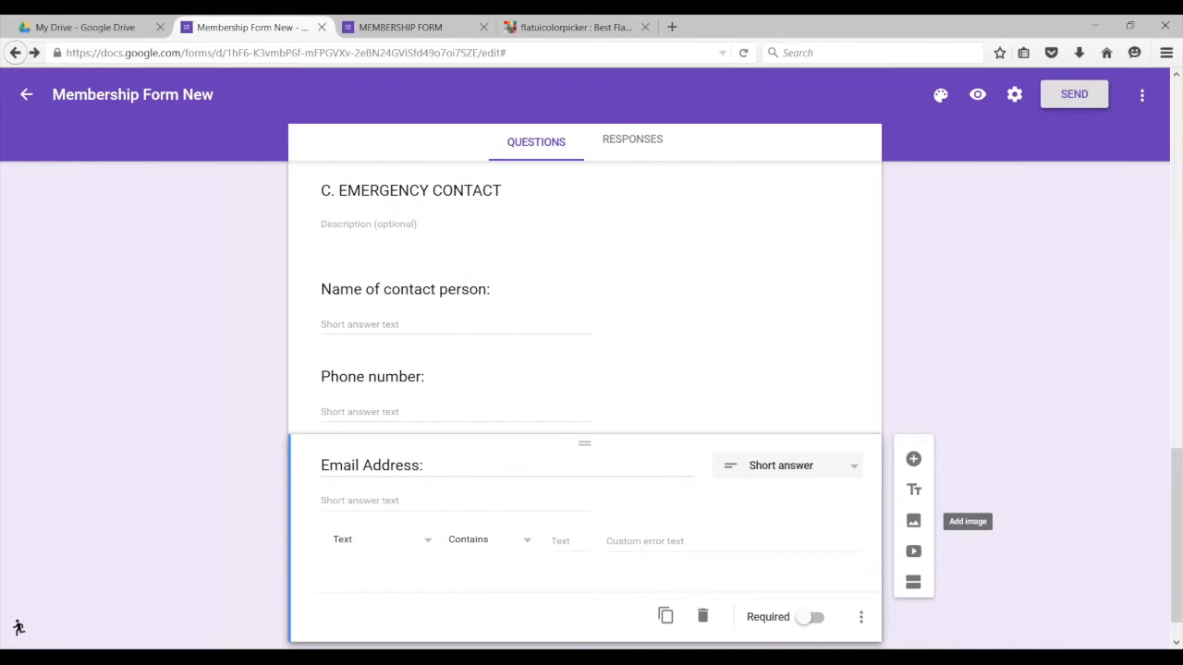
{"action": "left_click", "coordinate": [513, 544]}
{"action": "left_click", "coordinate": [471, 590]}
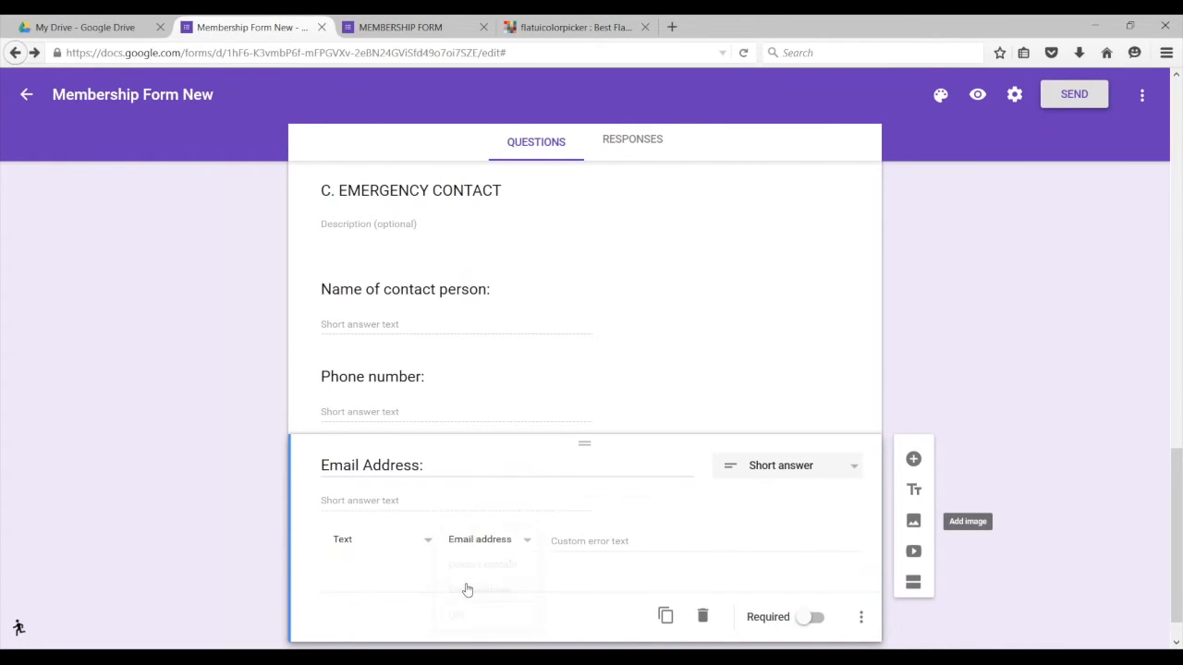
{"action": "scroll", "coordinate": [735, 575], "scroll_direction": "down", "scroll_amount": 1}
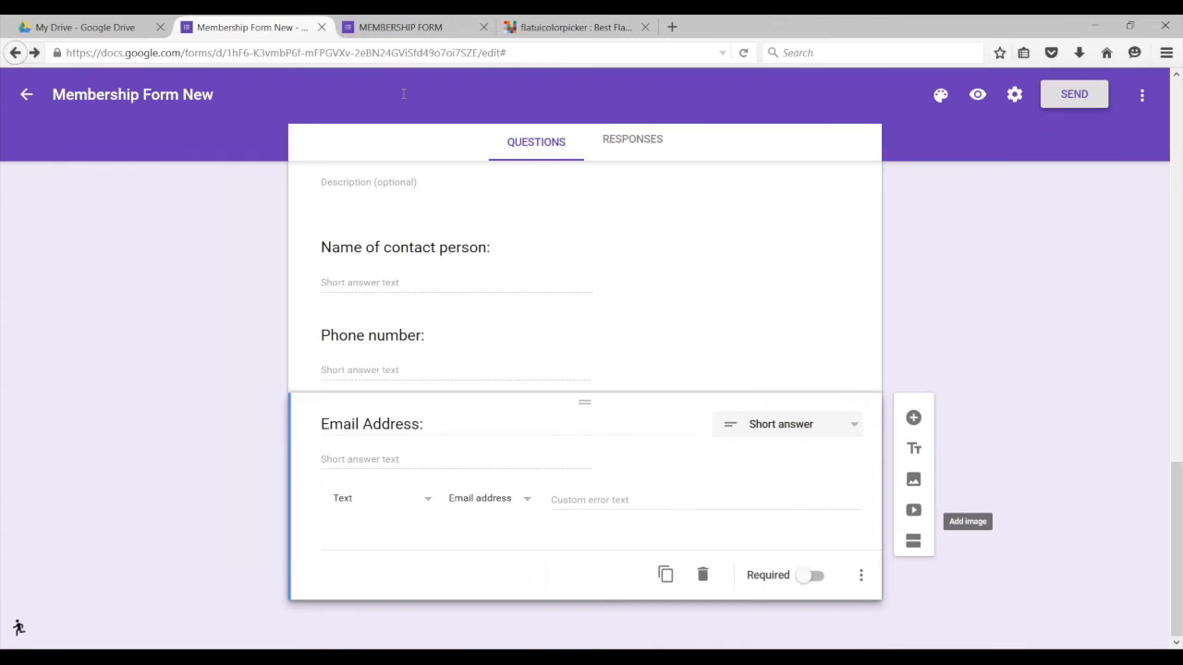
{"action": "left_click", "coordinate": [397, 27]}
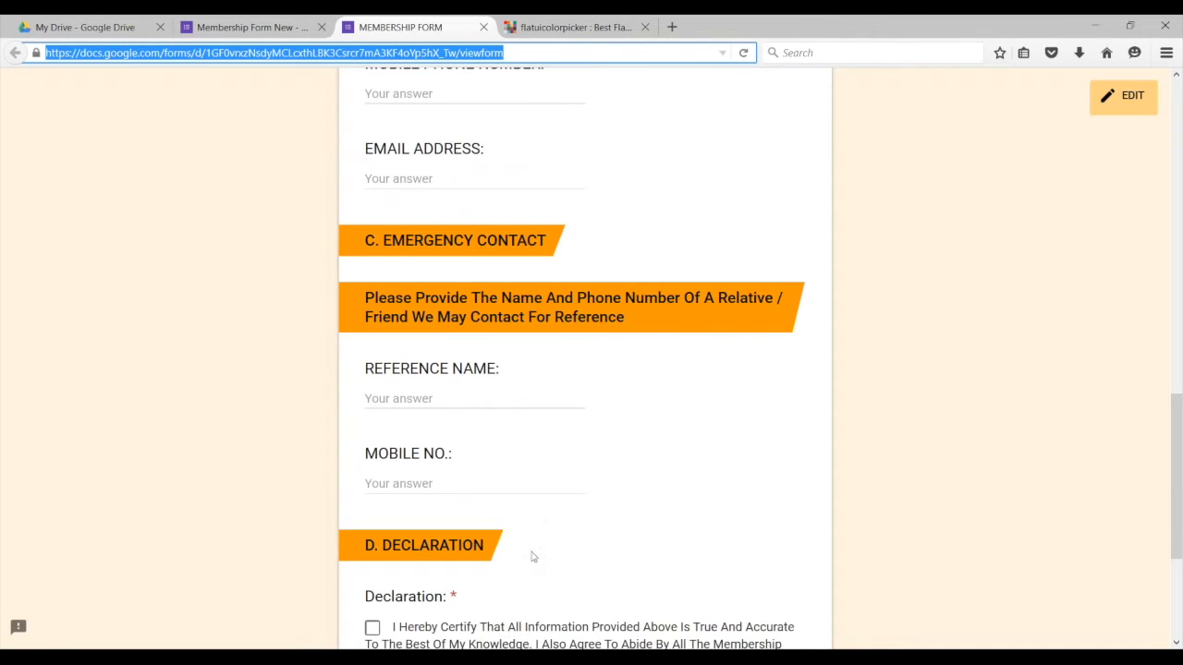
{"action": "scroll", "coordinate": [534, 563], "scroll_direction": "down", "scroll_amount": 2}
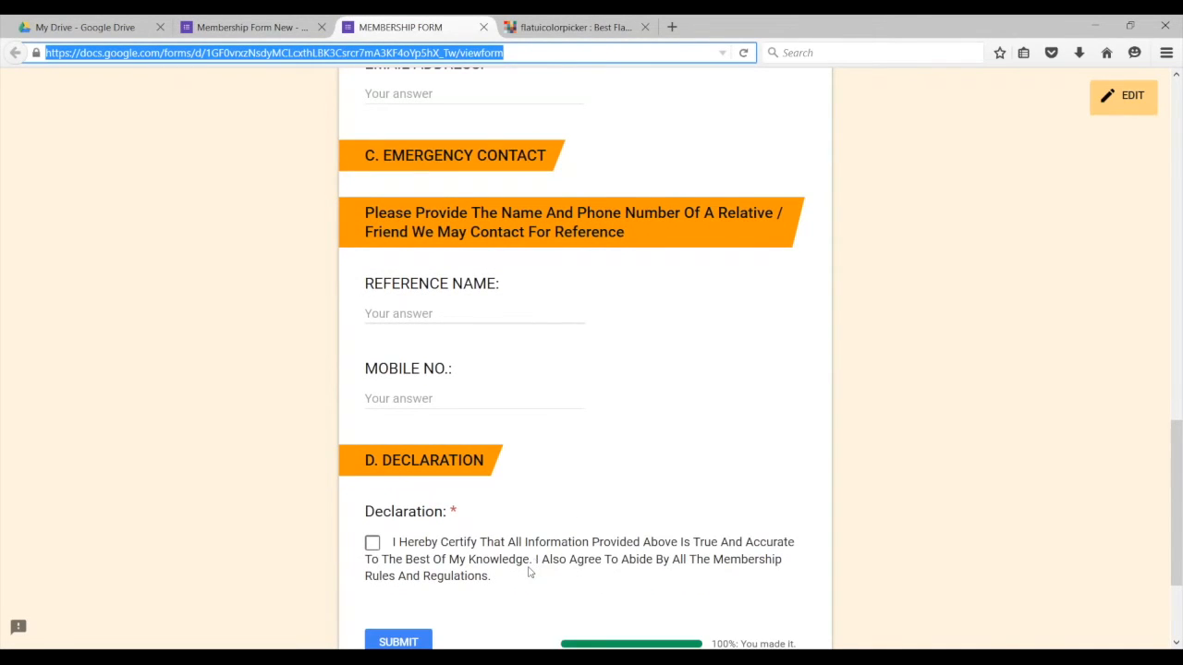
{"action": "scroll", "coordinate": [529, 568], "scroll_direction": "down", "scroll_amount": 2}
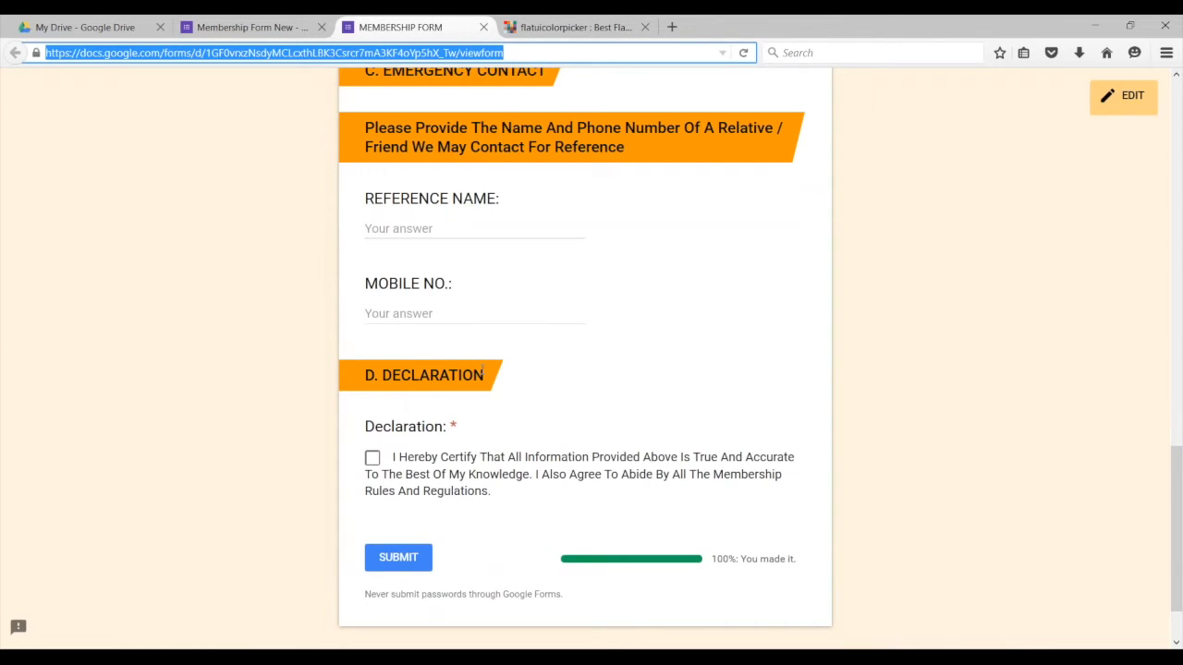
{"action": "left_click_drag", "start_coordinate": [485, 374], "coordinate": [376, 384]}
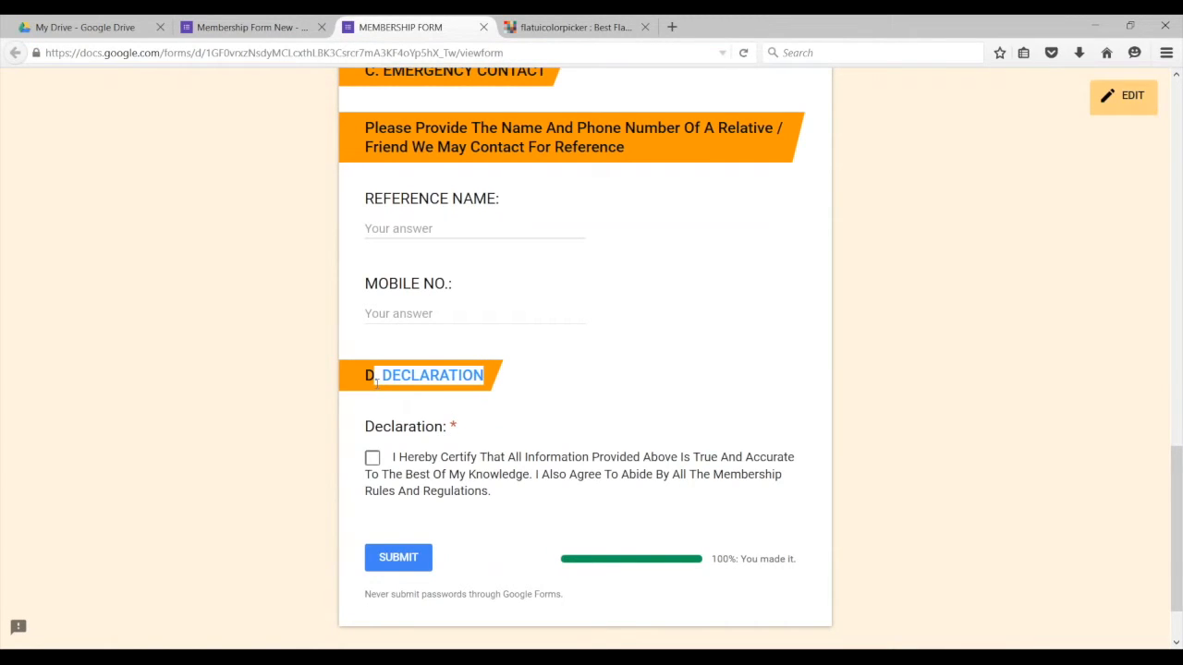
{"action": "left_click", "coordinate": [243, 35]}
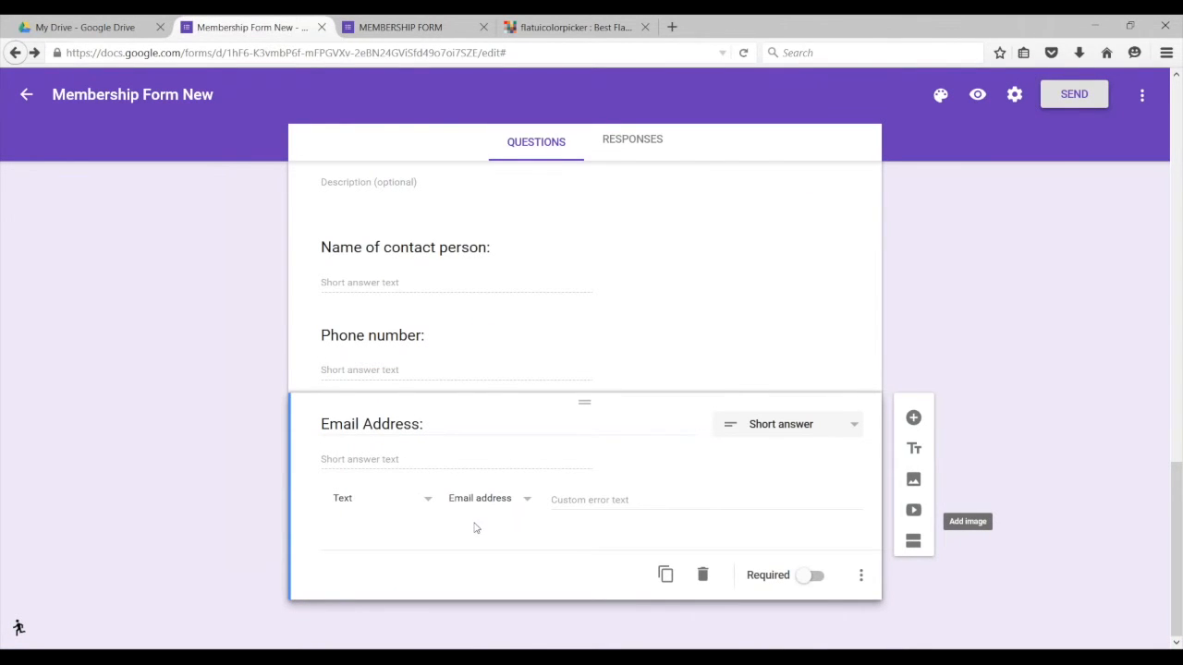
Step: Remove the stray empty question and add a title section named 'D. DECLARATION'
{"action": "left_click", "coordinate": [913, 418]}
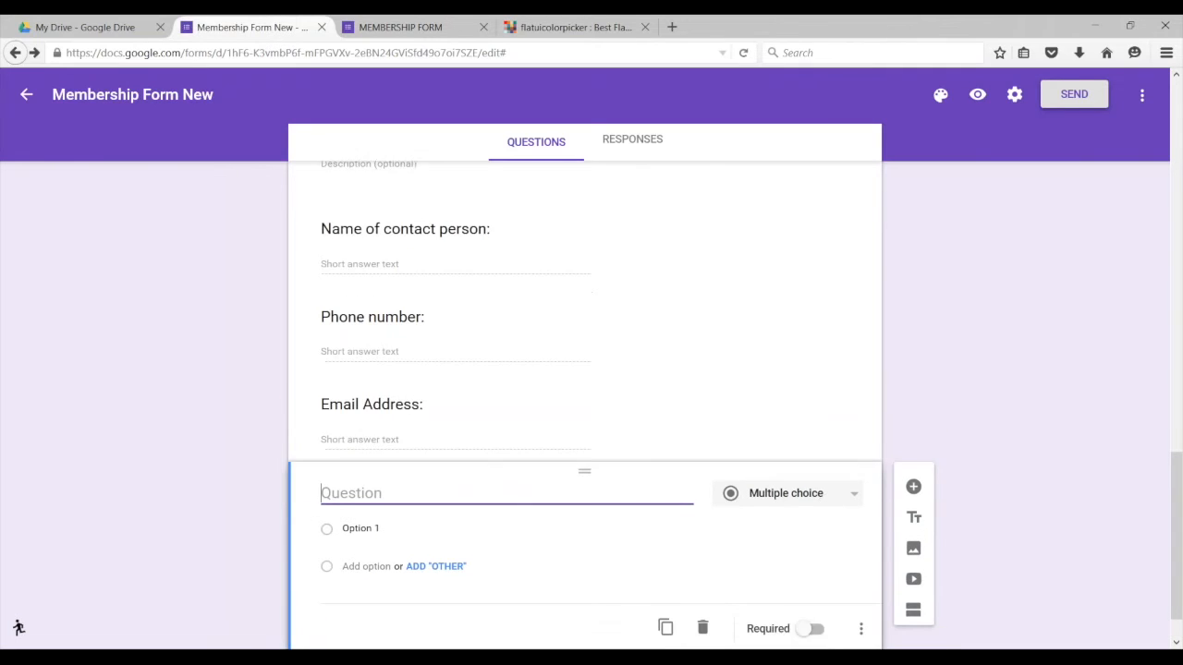
{"action": "left_click", "coordinate": [702, 573]}
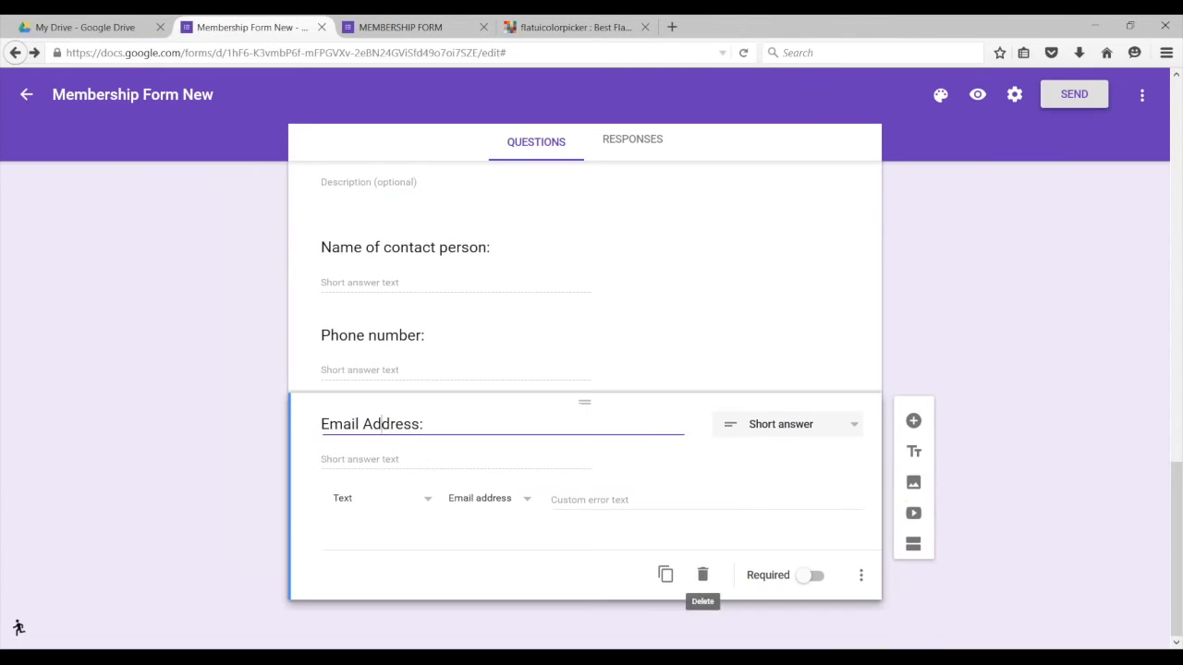
{"action": "left_click", "coordinate": [914, 451]}
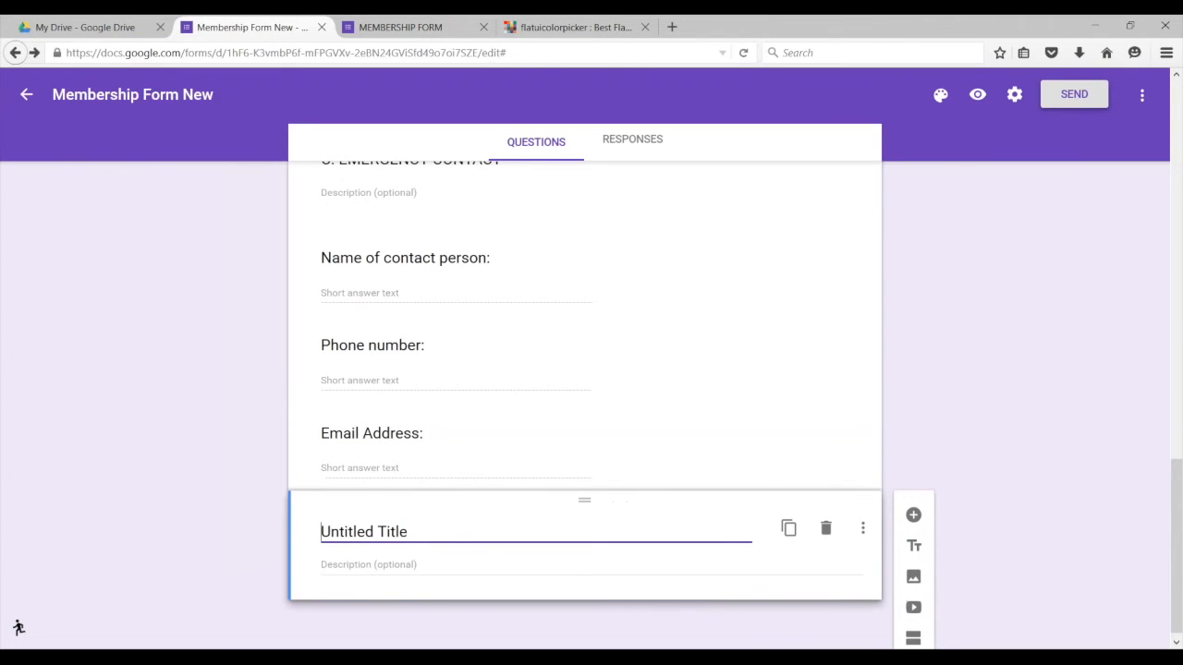
{"action": "left_click_drag", "start_coordinate": [408, 532], "coordinate": [322, 533]}
{"action": "type", "text": ". DECLARATION"}
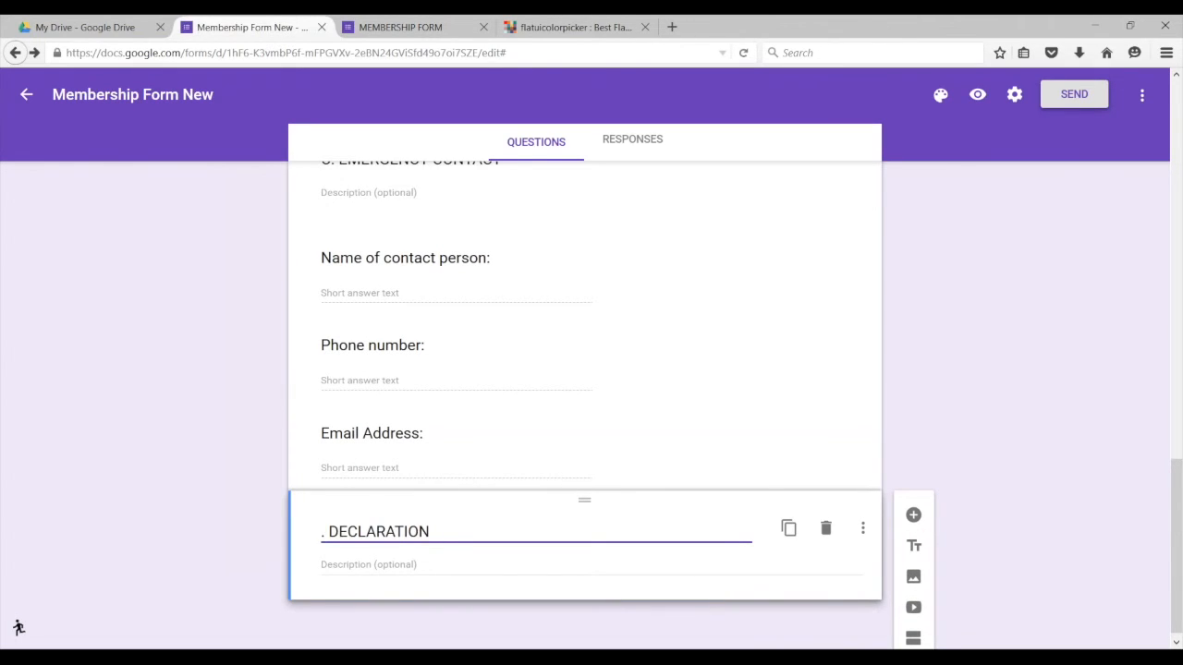
{"action": "key", "text": "Home"}
{"action": "type", "text": "D"}
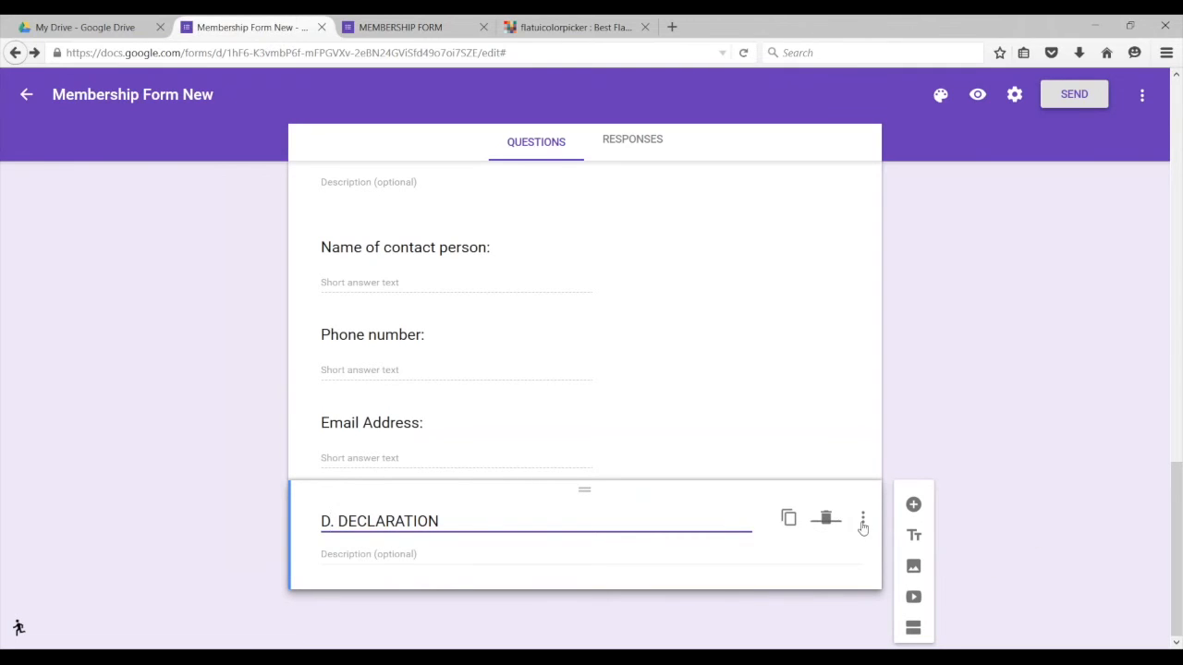
Step: Add a new checkbox question under the declaration section
{"action": "left_click", "coordinate": [913, 504]}
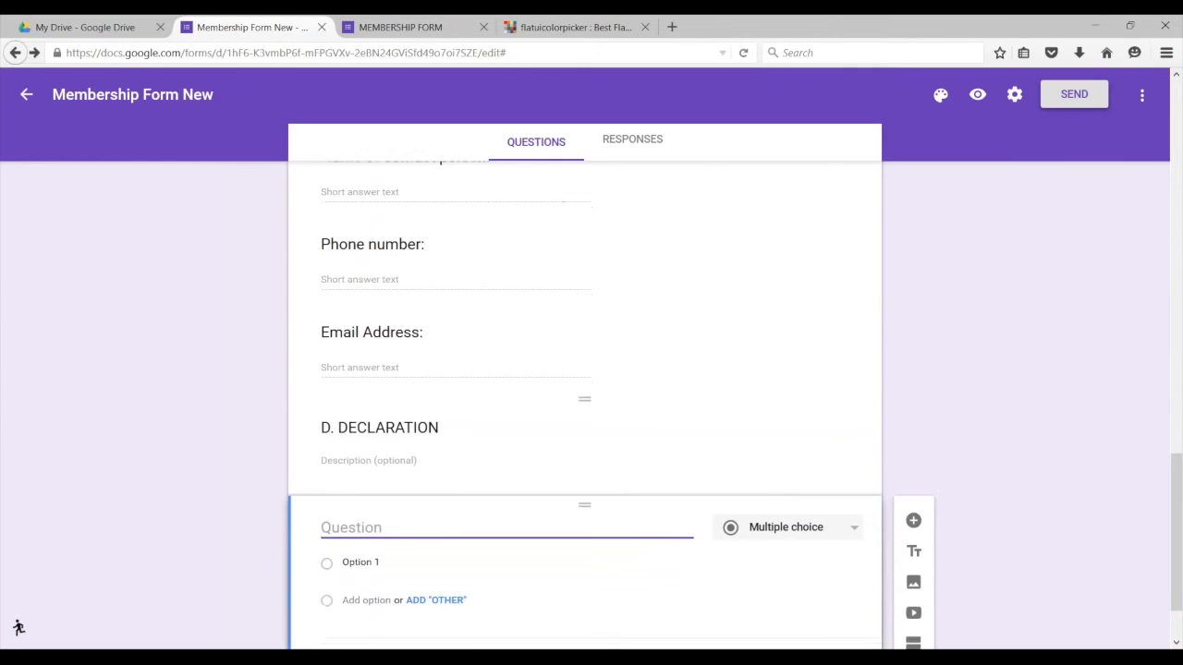
{"action": "left_click", "coordinate": [851, 442]}
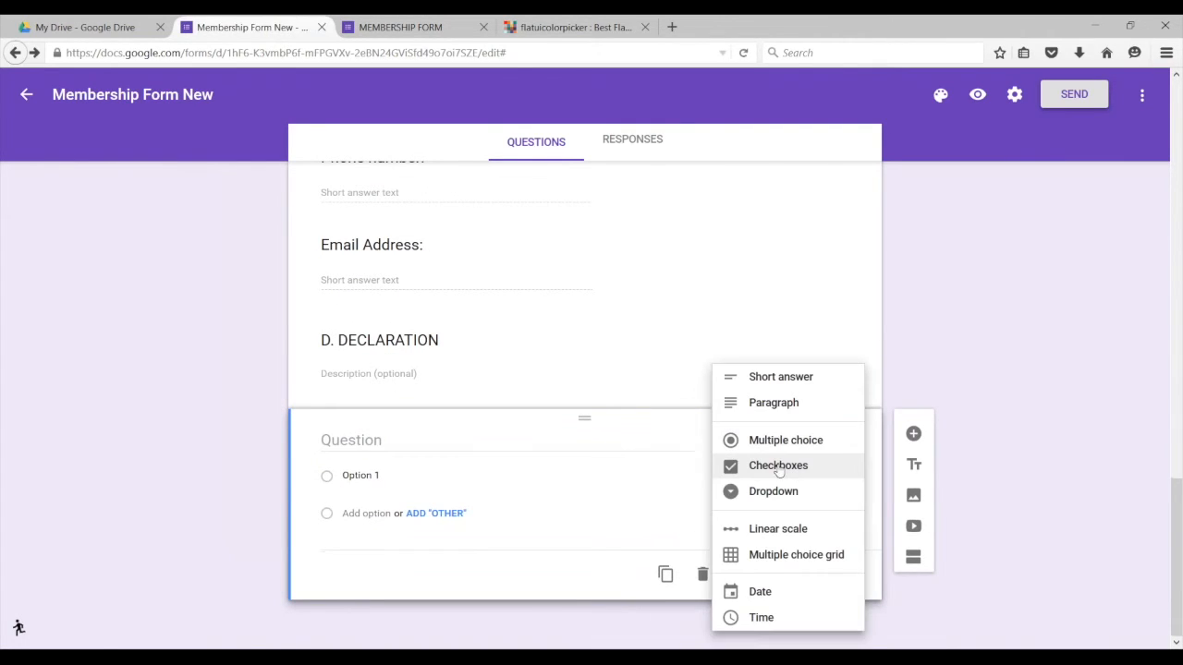
{"action": "left_click", "coordinate": [781, 465]}
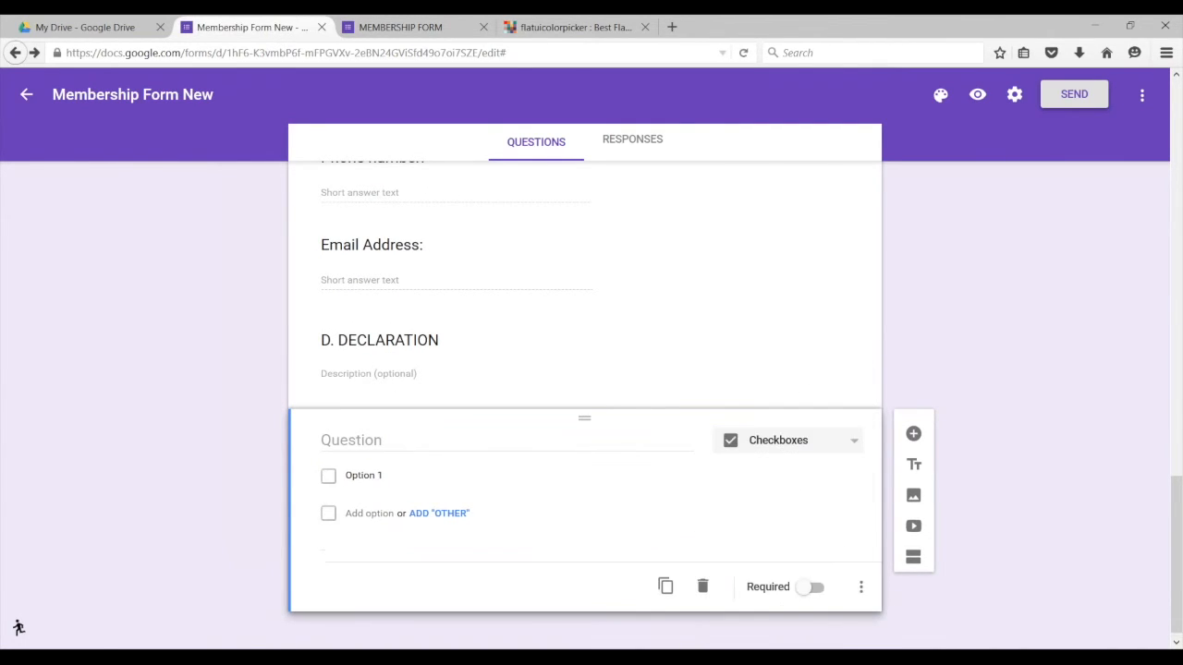
Step: Paste the original form's 'I Hereby Certify…' statement as Option 1 and title it 'Delaration'
{"action": "left_click", "coordinate": [395, 35]}
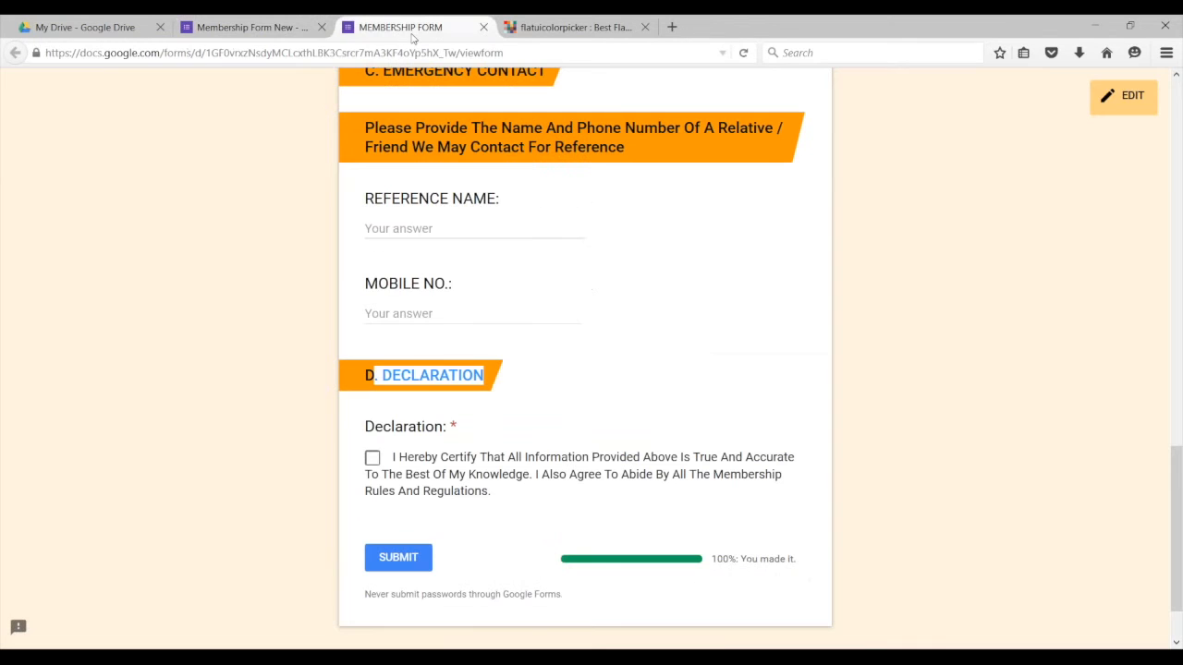
{"action": "left_click", "coordinate": [490, 492]}
{"action": "left_click_drag", "start_coordinate": [478, 492], "coordinate": [398, 450]}
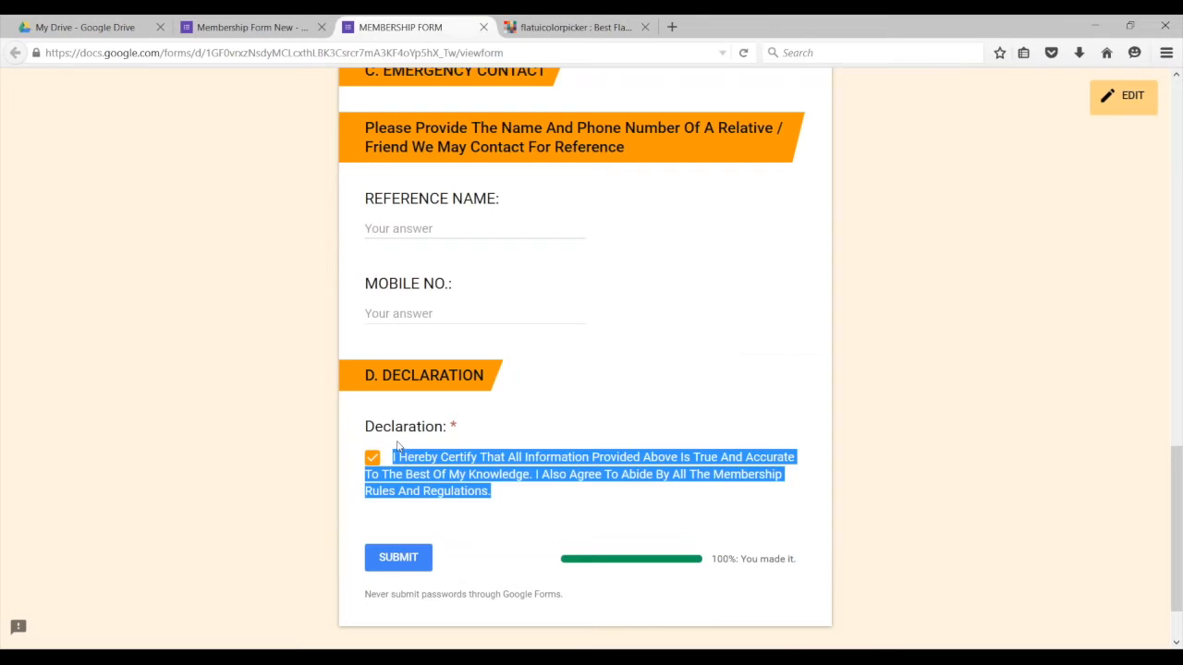
{"action": "left_click", "coordinate": [246, 31]}
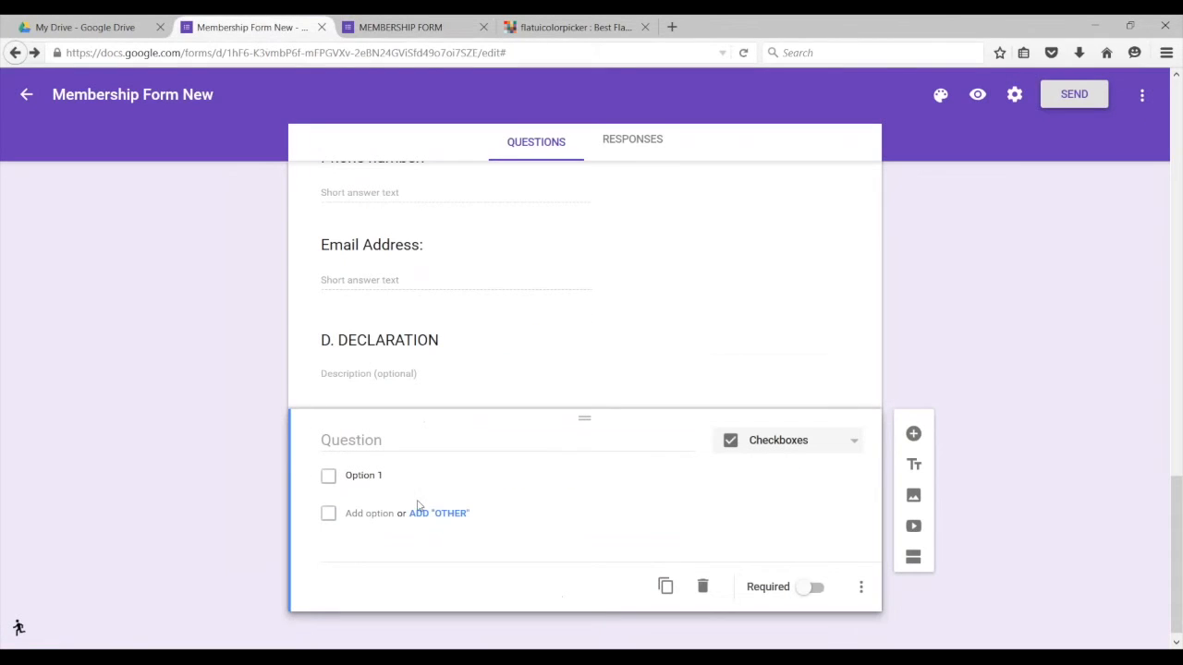
{"action": "left_click", "coordinate": [381, 476]}
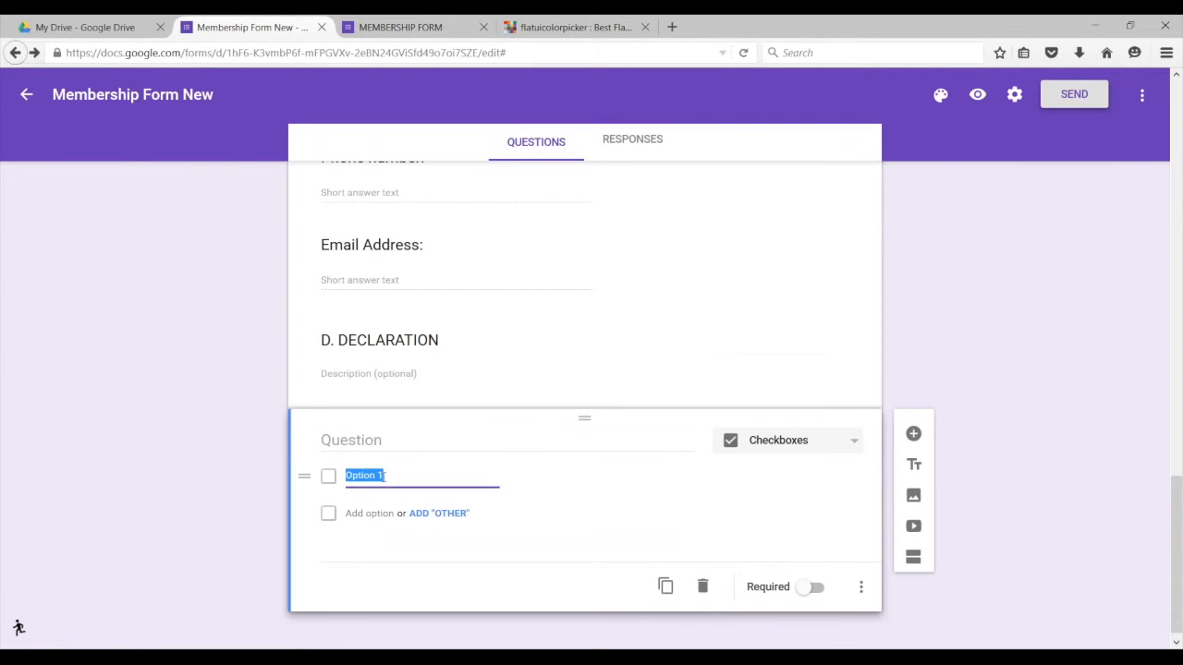
{"action": "key", "text": "ctrl+v"}
{"action": "left_click", "coordinate": [375, 441]}
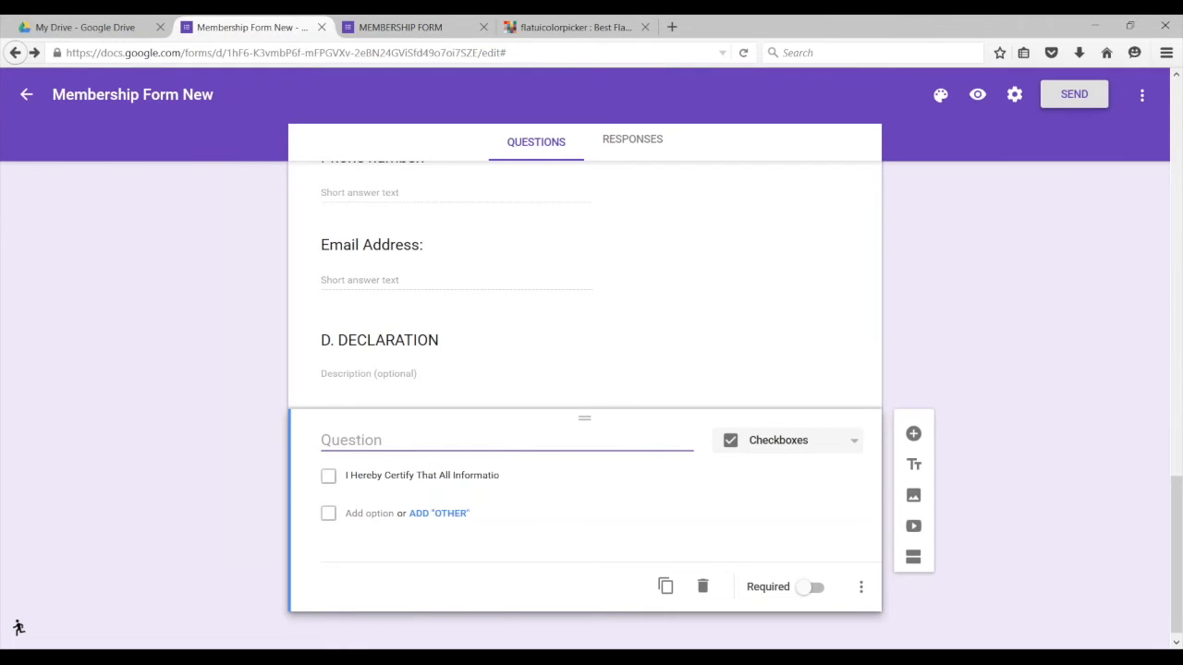
{"action": "type", "text": "Delaration."}
Step: Preview the form and scroll from A. PERSONAL DATA down to the Declaration checkbox
{"action": "scroll", "coordinate": [671, 483], "scroll_direction": "up", "scroll_amount": 10}
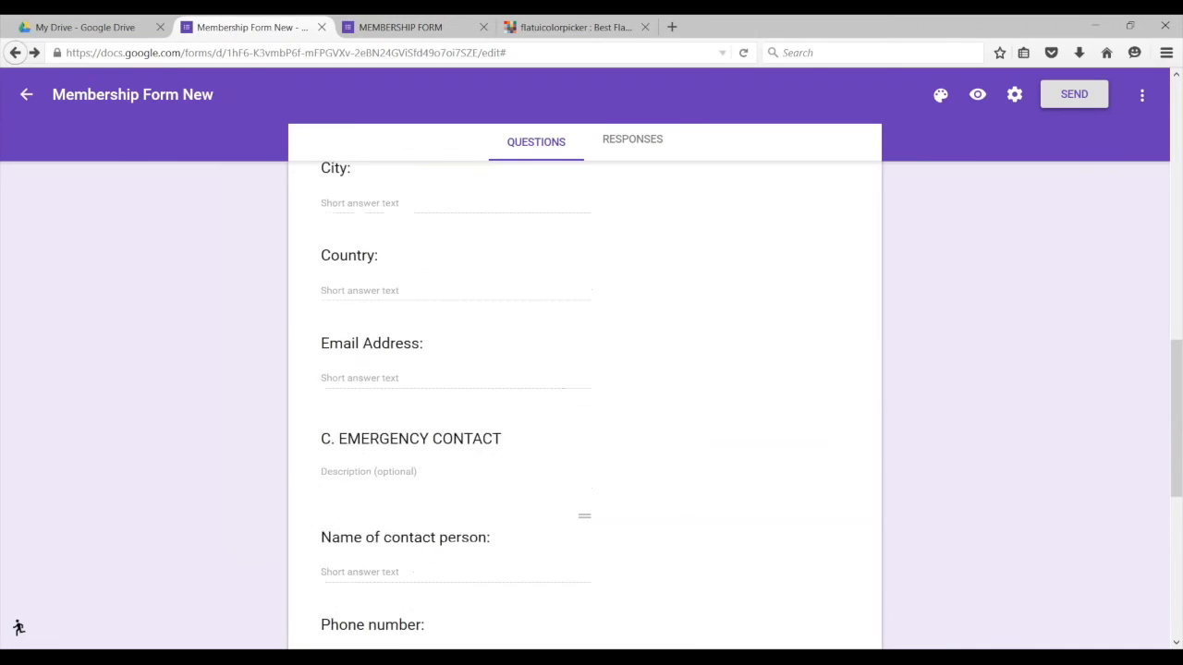
{"action": "scroll", "coordinate": [680, 499], "scroll_direction": "up", "scroll_amount": 3}
{"action": "left_click", "coordinate": [978, 94]}
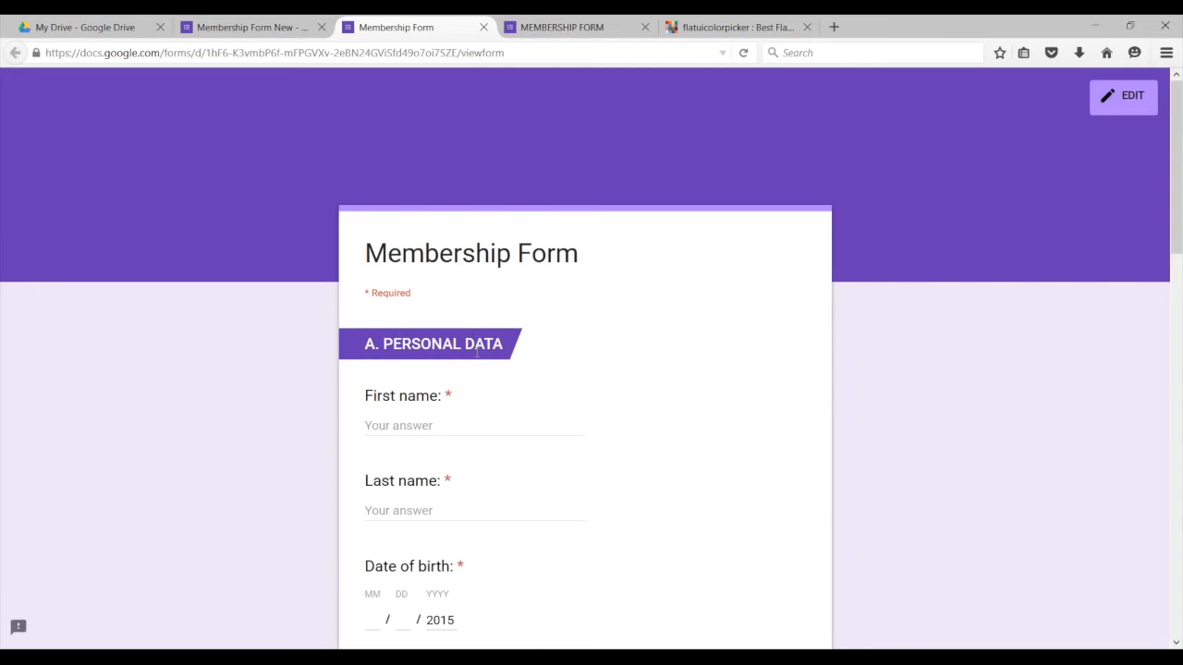
{"action": "scroll", "coordinate": [474, 335], "scroll_direction": "down", "scroll_amount": 2}
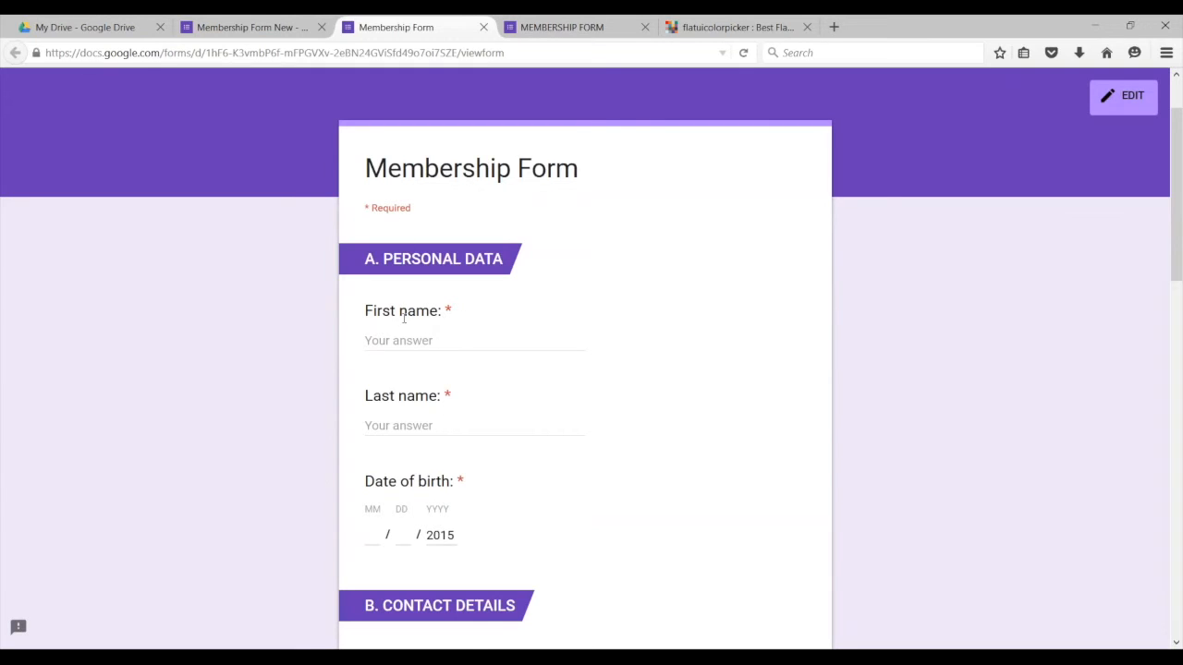
{"action": "scroll", "coordinate": [436, 419], "scroll_direction": "down", "scroll_amount": 6}
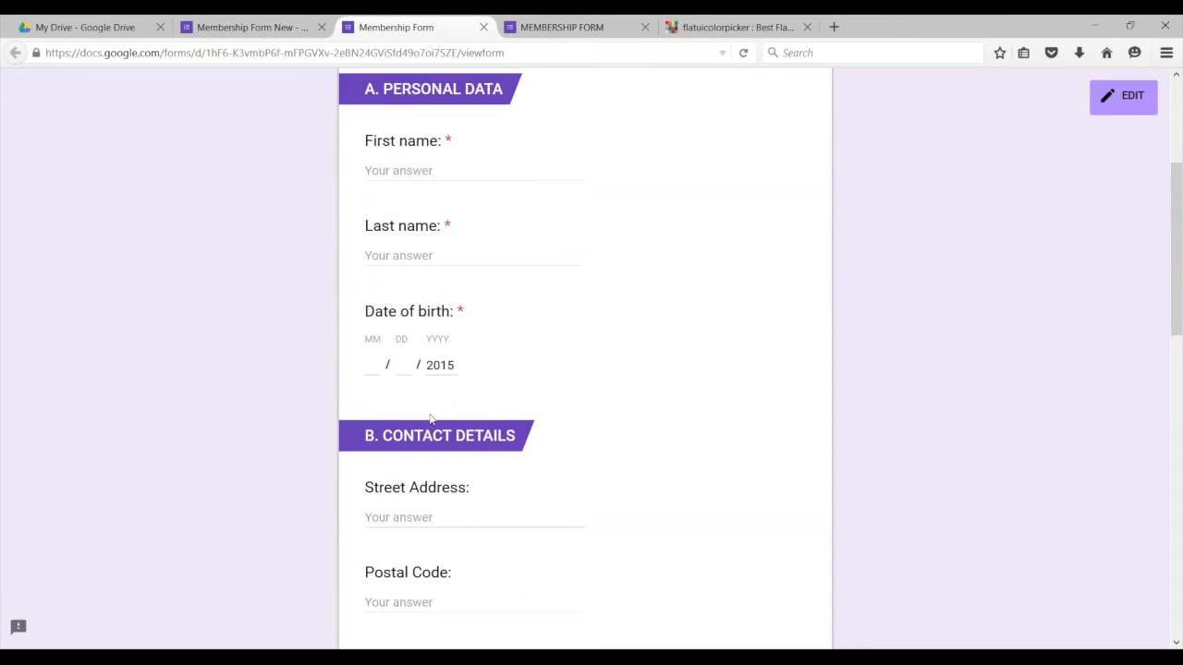
{"action": "scroll", "coordinate": [449, 403], "scroll_direction": "down", "scroll_amount": 6}
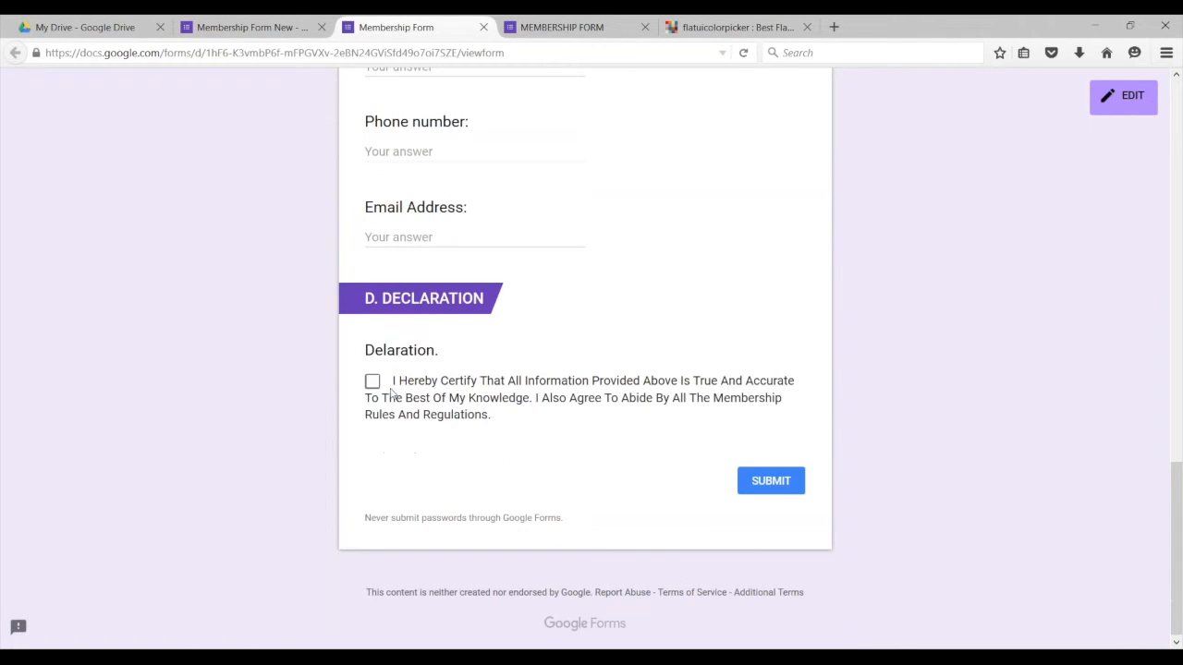
Step: Back in the editor, turn on Required for the Delaration. checkbox question
{"action": "left_click", "coordinate": [253, 27]}
{"action": "scroll", "coordinate": [503, 394], "scroll_direction": "down", "scroll_amount": 15}
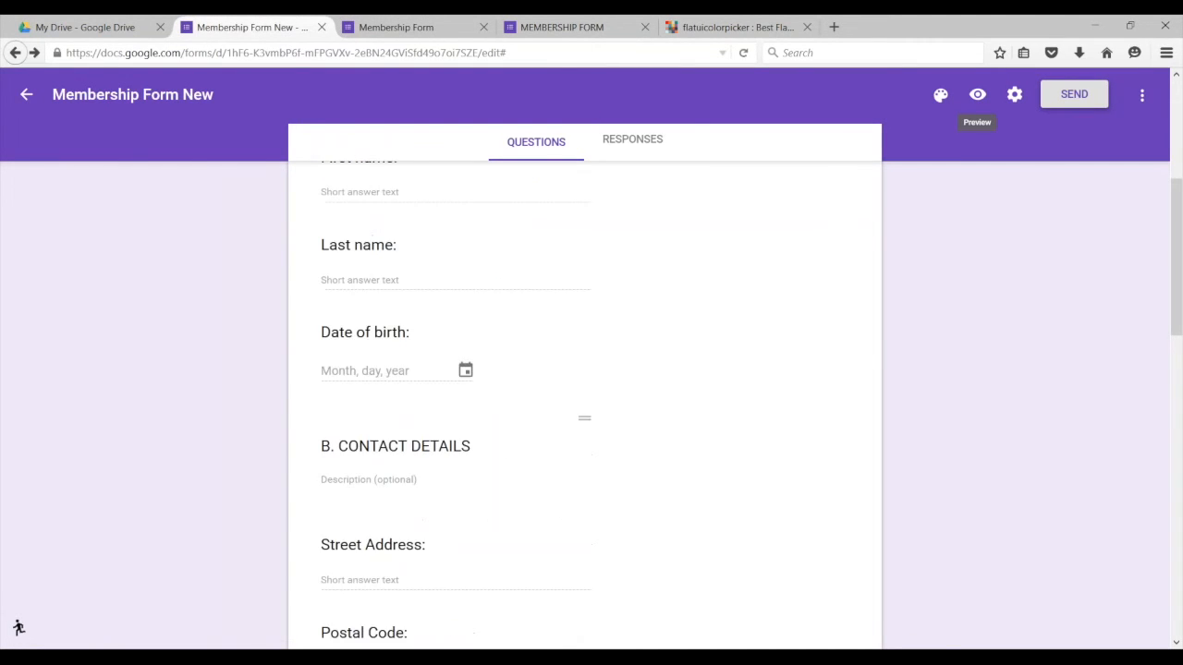
{"action": "left_click", "coordinate": [570, 497]}
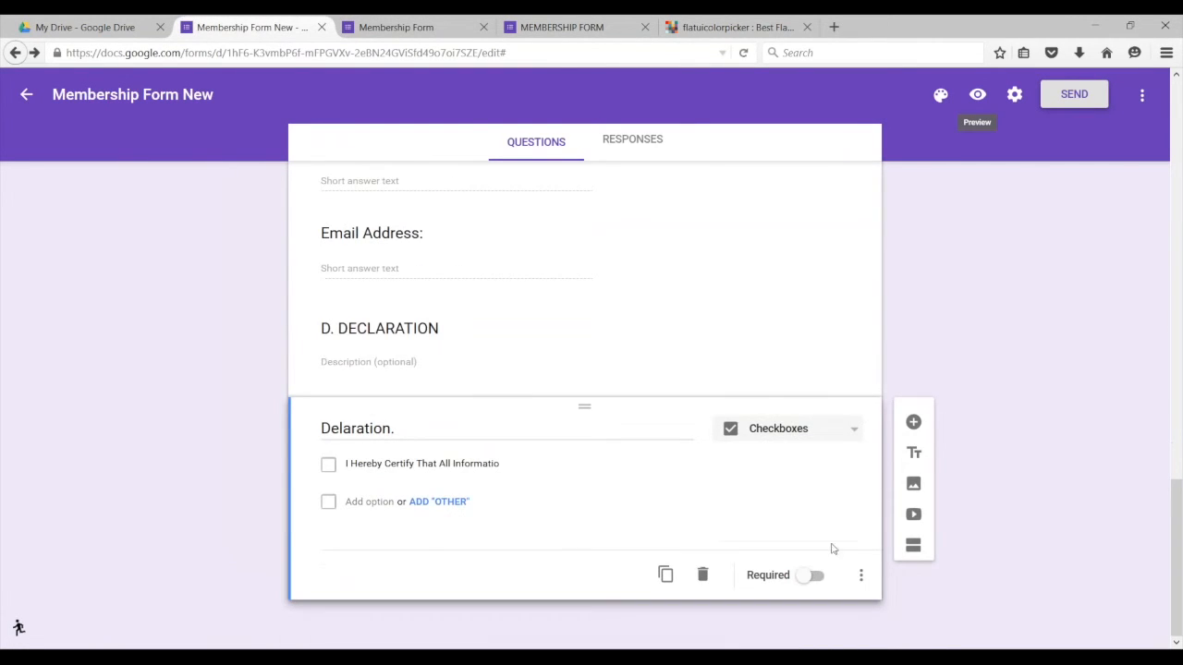
{"action": "left_click", "coordinate": [800, 576]}
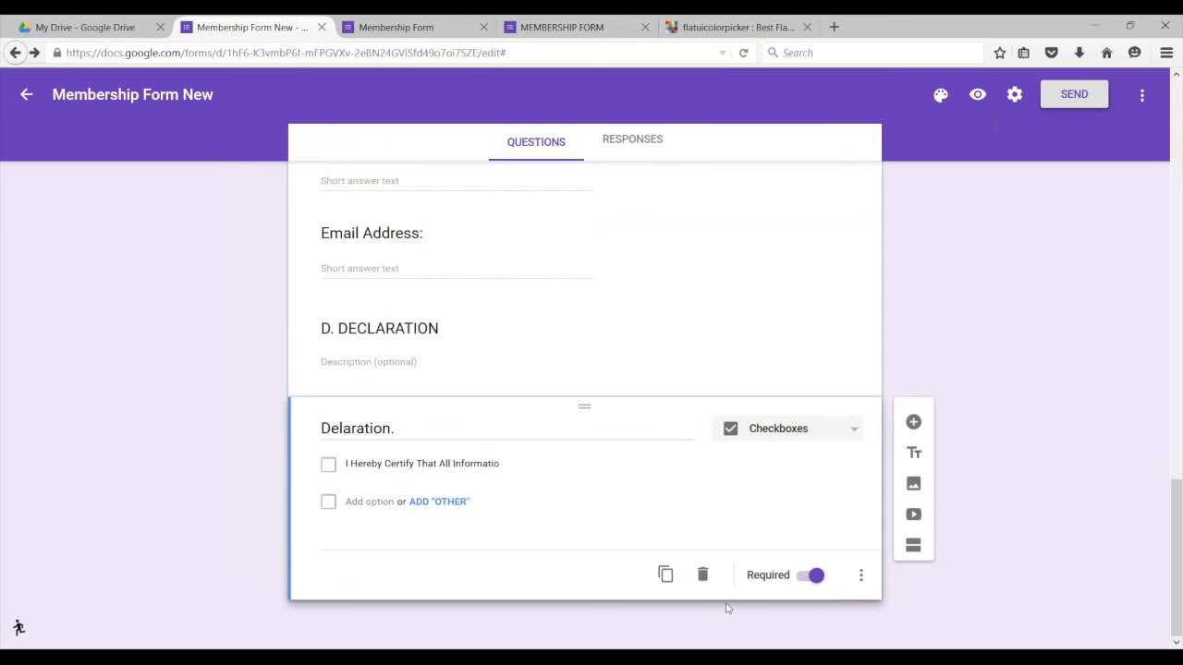
{"action": "left_click", "coordinate": [860, 574]}
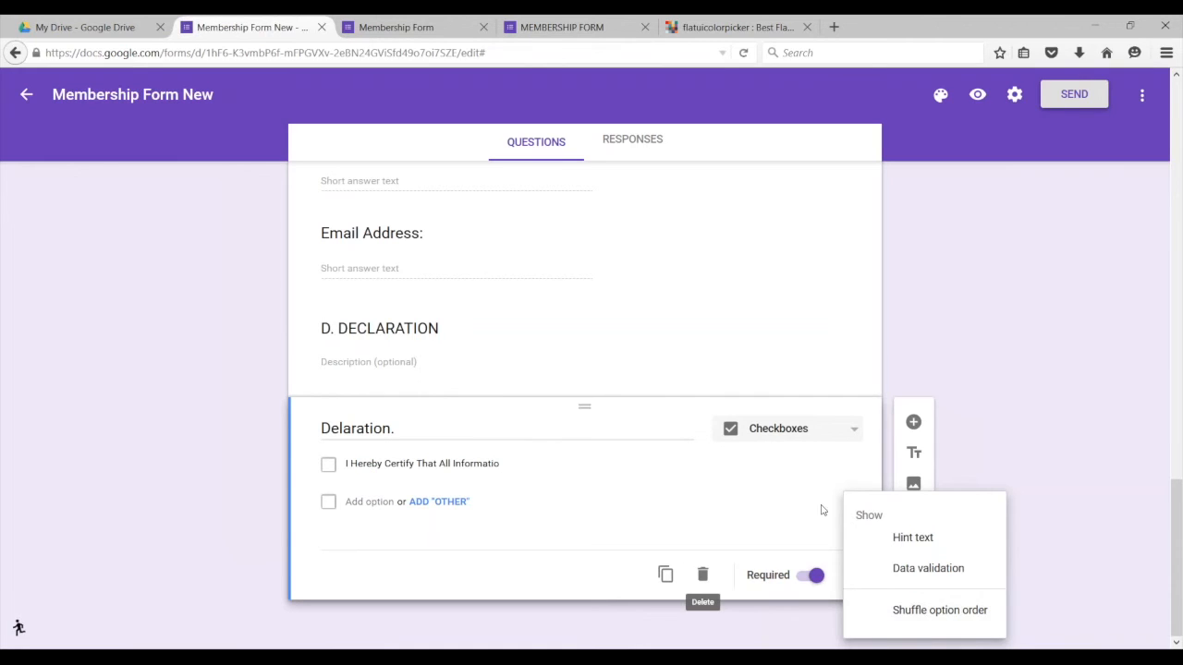
{"action": "left_click", "coordinate": [876, 515]}
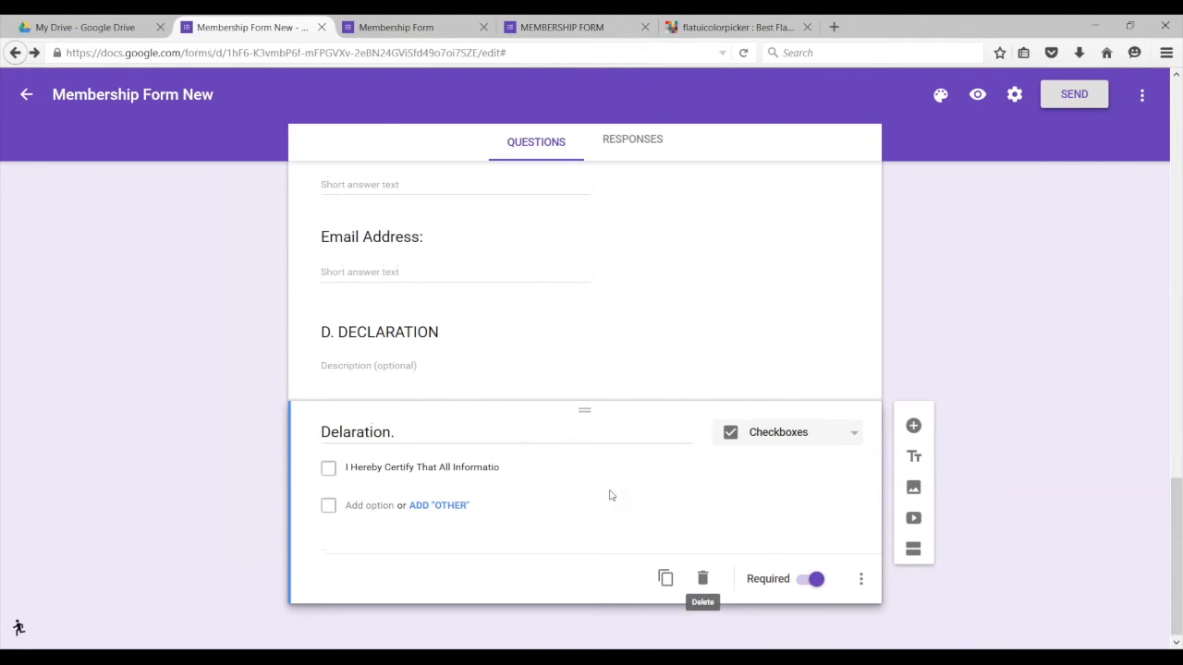
{"action": "scroll", "coordinate": [607, 494], "scroll_direction": "up", "scroll_amount": 15}
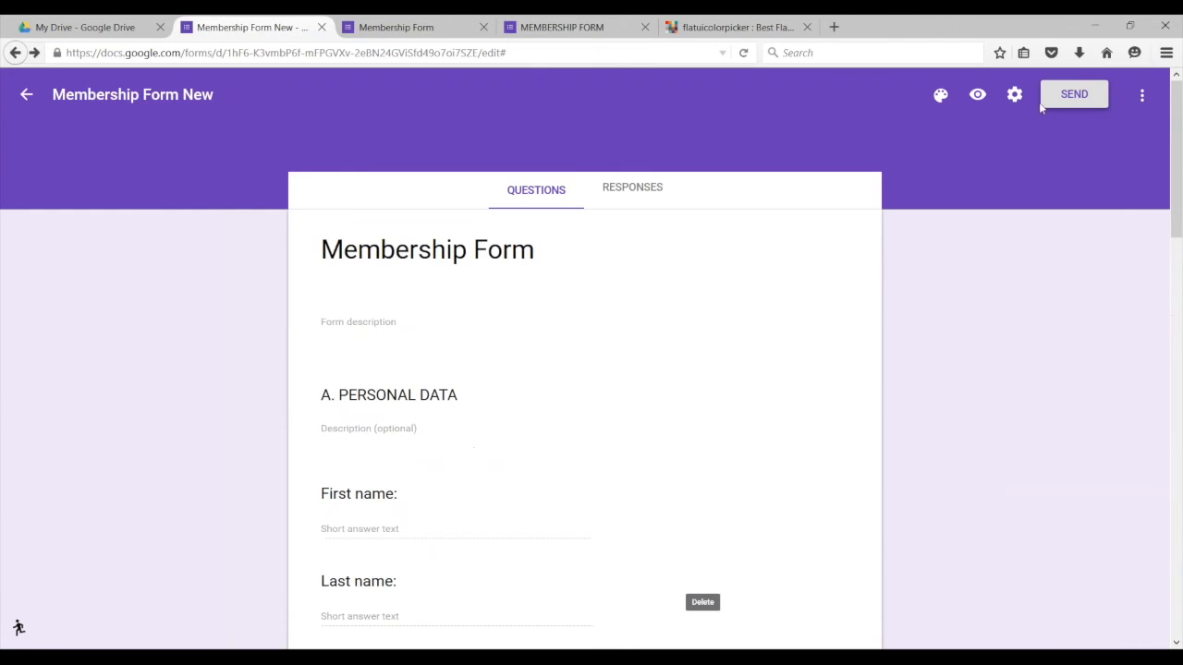
Step: Preview the form again and scroll through it
{"action": "left_click", "coordinate": [977, 94]}
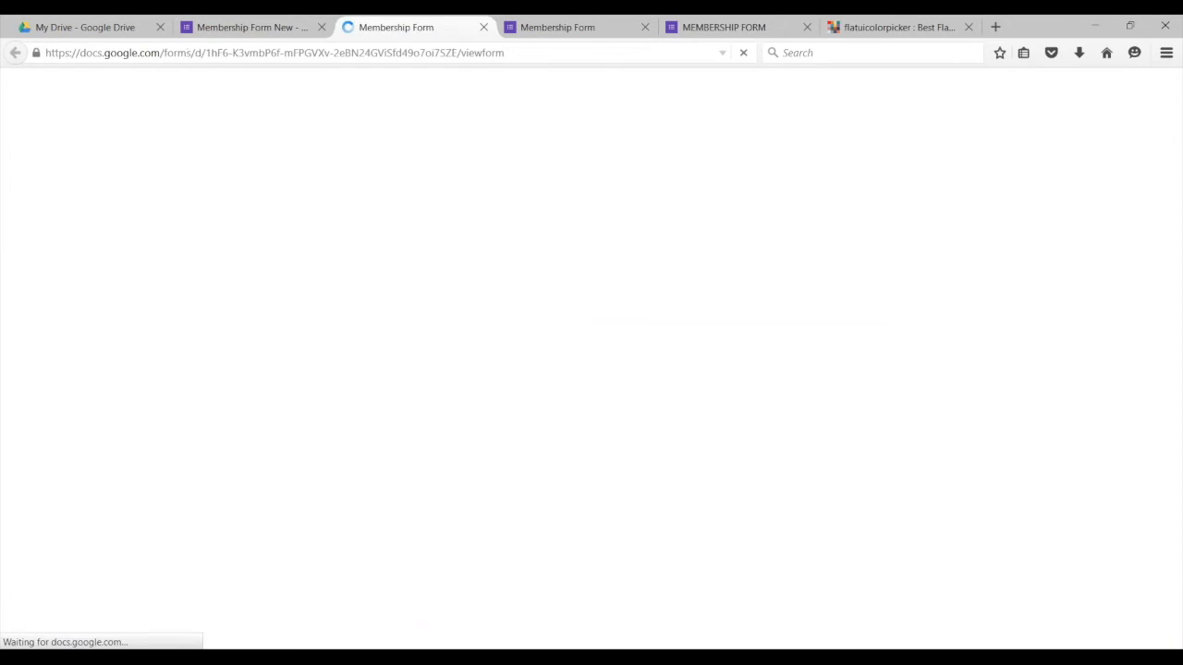
{"action": "scroll", "coordinate": [567, 486], "scroll_direction": "down", "scroll_amount": 6}
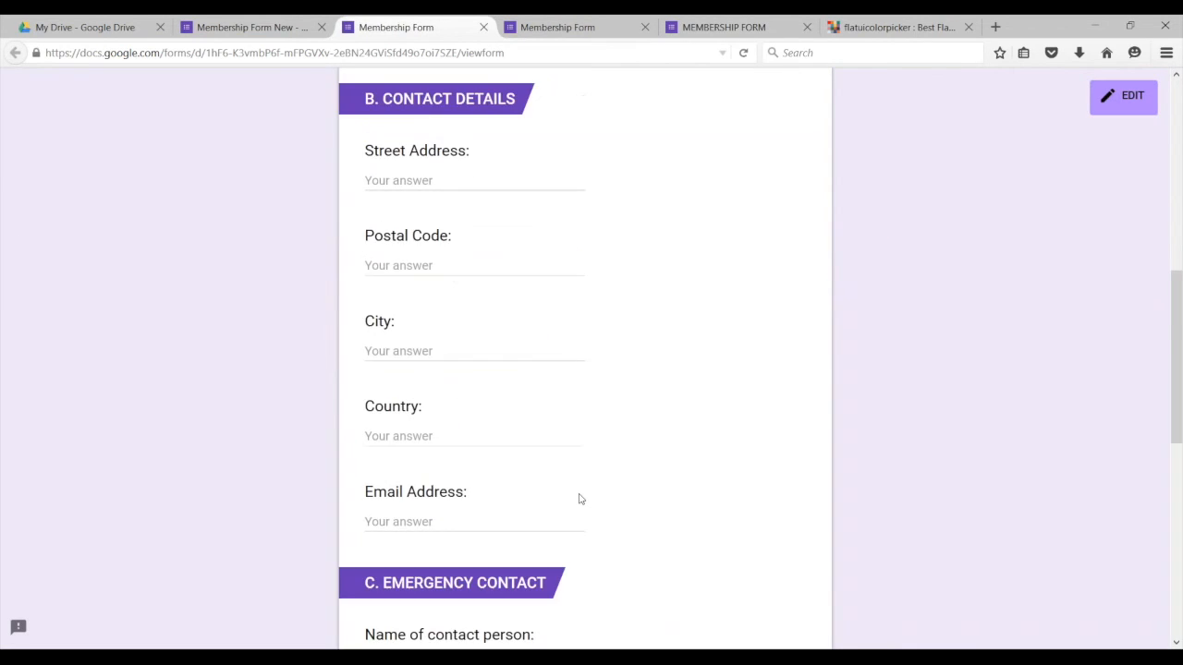
{"action": "scroll", "coordinate": [580, 499], "scroll_direction": "down", "scroll_amount": 6}
{"action": "scroll", "coordinate": [599, 517], "scroll_direction": "up", "scroll_amount": 9}
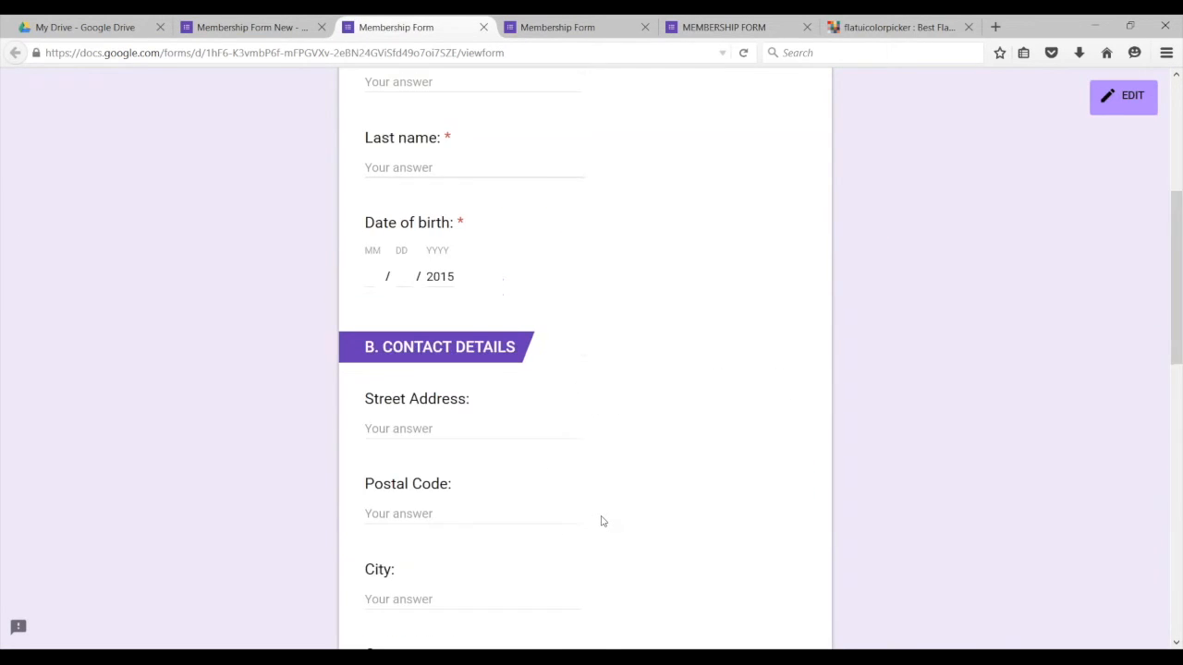
{"action": "scroll", "coordinate": [601, 522], "scroll_direction": "up", "scroll_amount": 4}
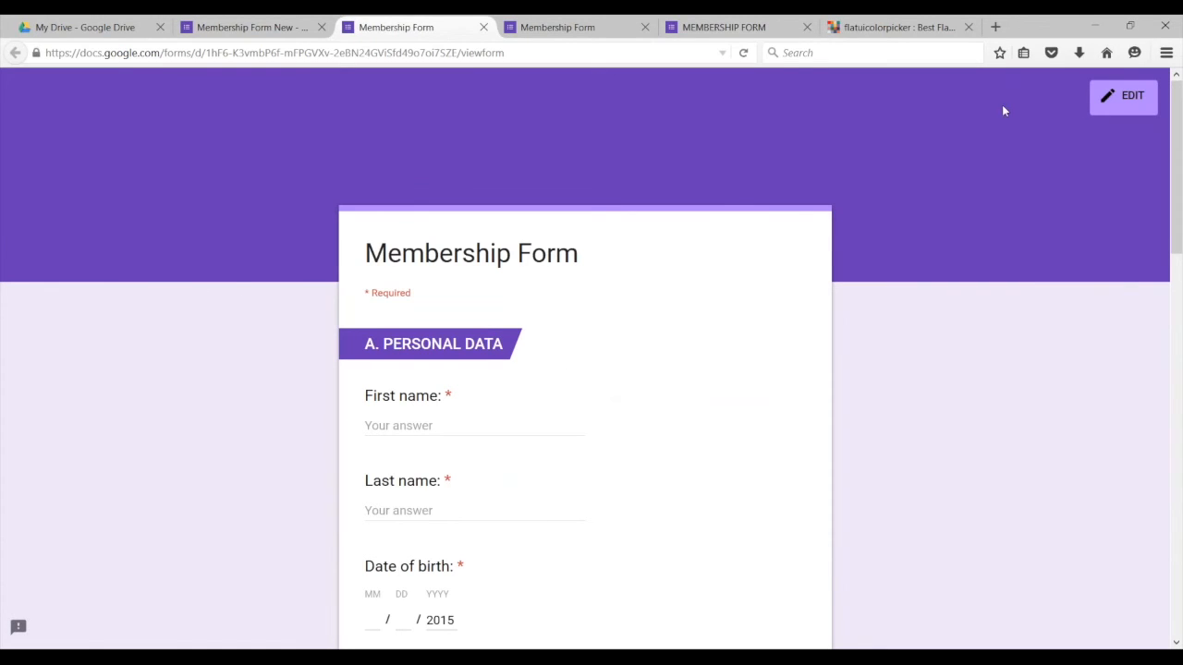
Step: Change the theme colour from purple to orange and reload the preview
{"action": "left_click", "coordinate": [285, 32]}
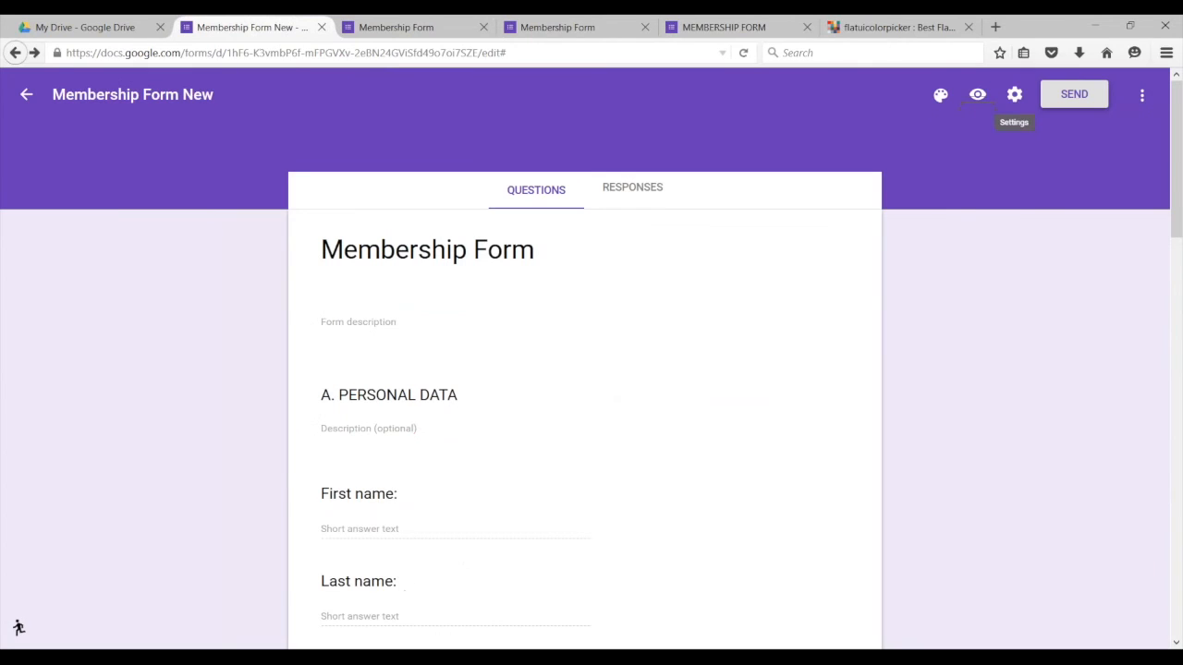
{"action": "left_click", "coordinate": [941, 95]}
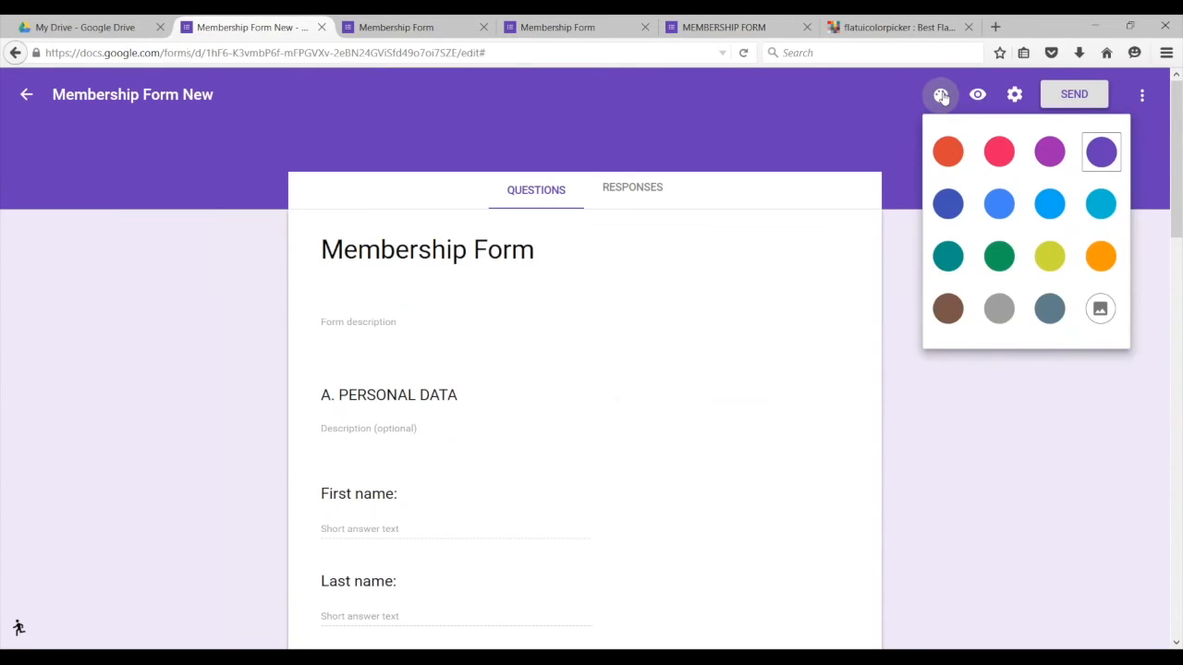
{"action": "left_click", "coordinate": [1100, 256]}
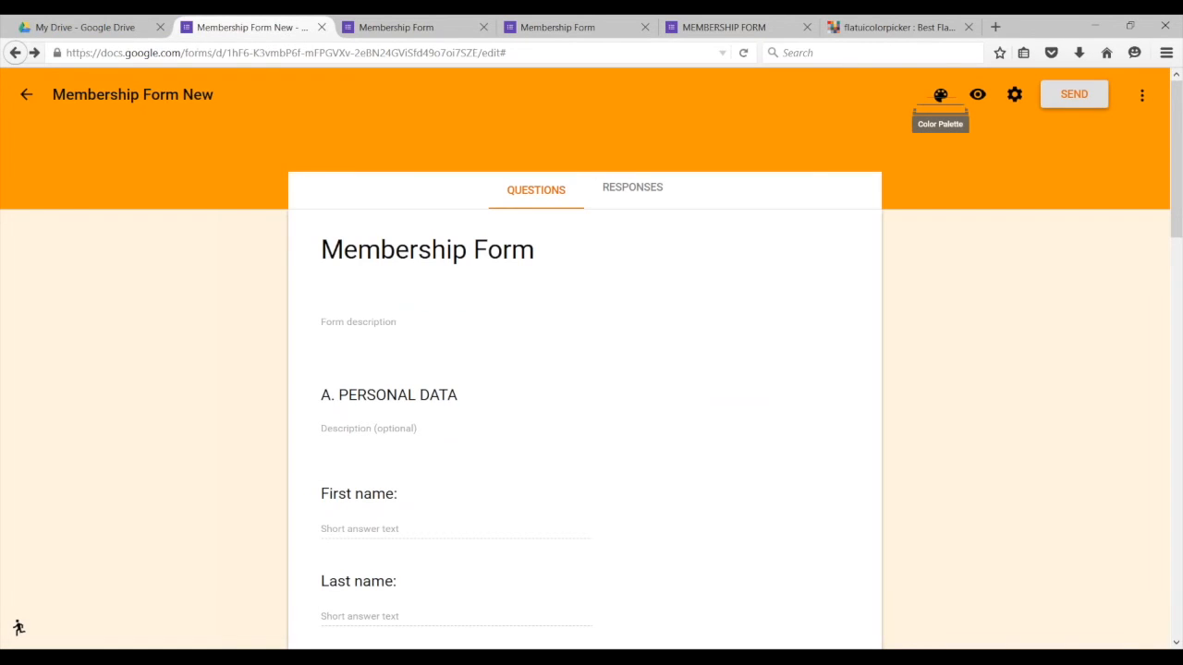
{"action": "scroll", "coordinate": [582, 471], "scroll_direction": "down", "scroll_amount": 3}
{"action": "scroll", "coordinate": [463, 530], "scroll_direction": "up", "scroll_amount": 2}
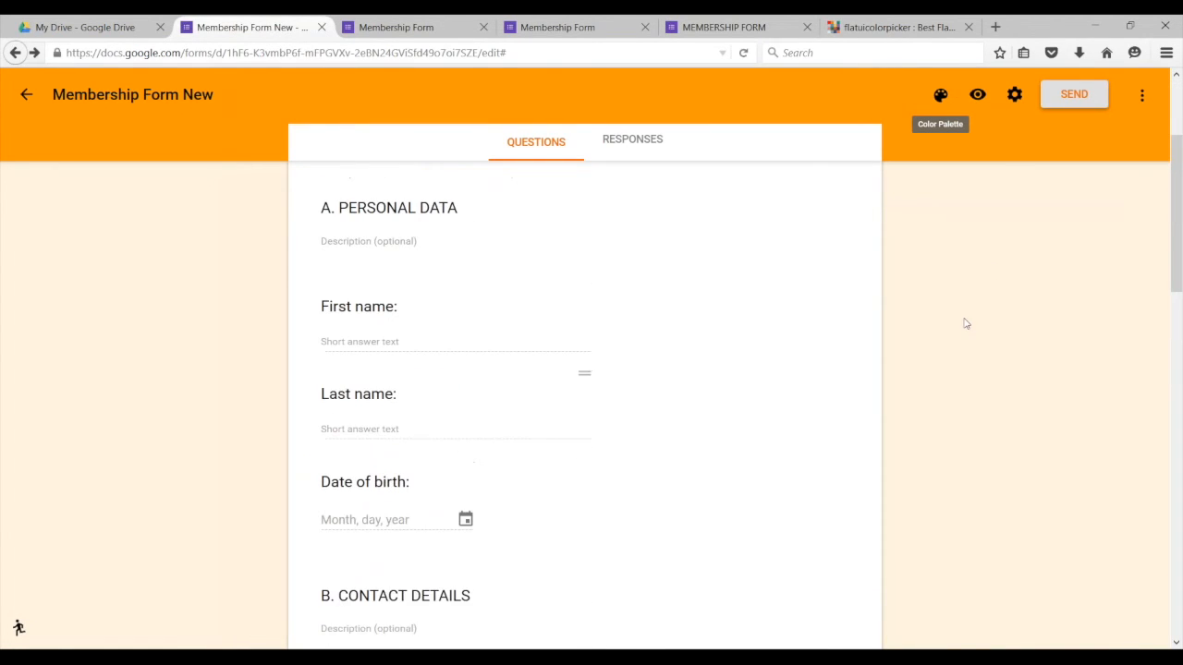
{"action": "left_click", "coordinate": [977, 94]}
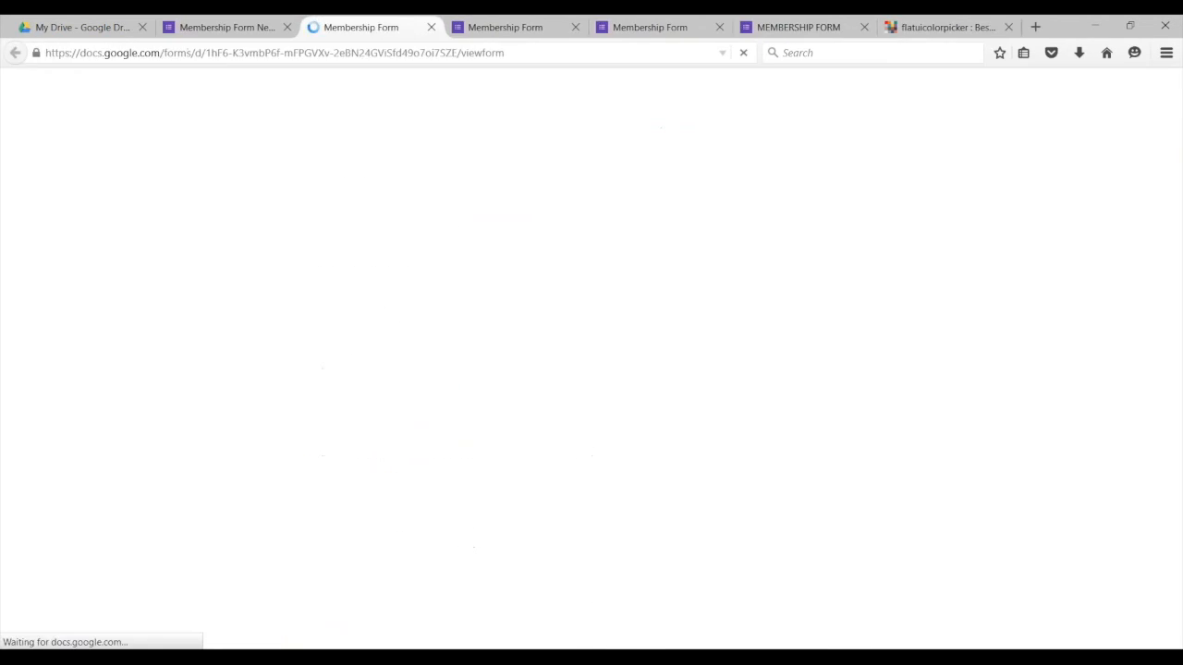
Step: Enter the test applicant's first name, last name and date of birth 12/12/2015
{"action": "scroll", "coordinate": [540, 419], "scroll_direction": "down", "scroll_amount": 5}
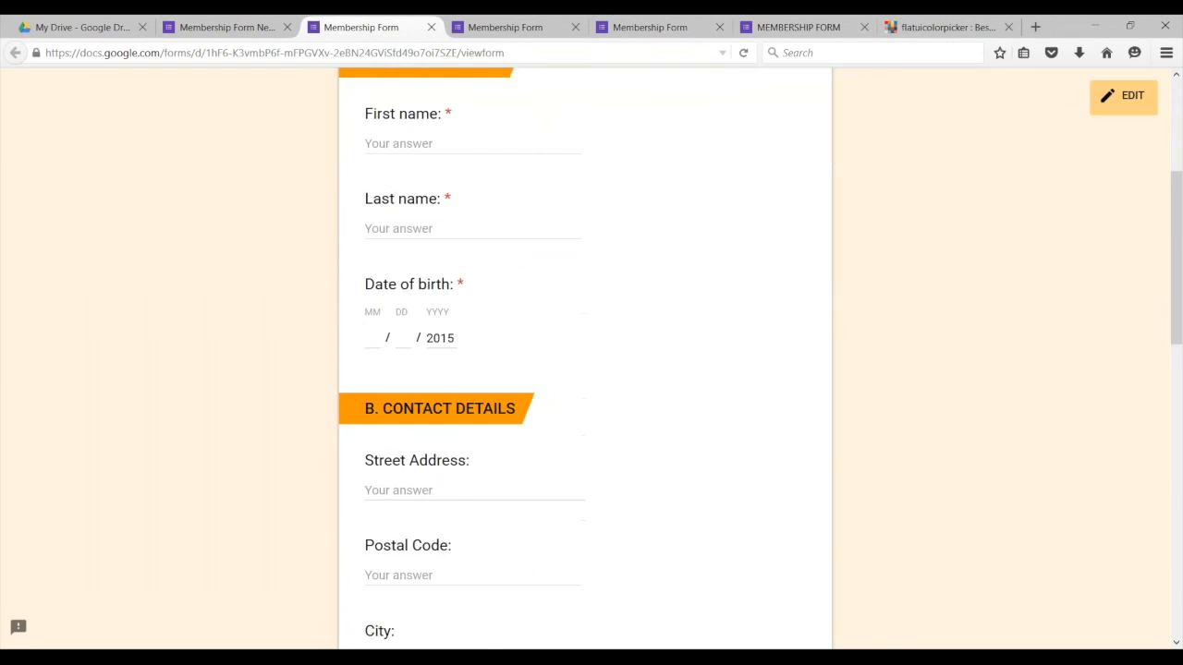
{"action": "scroll", "coordinate": [536, 552], "scroll_direction": "up", "scroll_amount": 5}
{"action": "scroll", "coordinate": [545, 546], "scroll_direction": "down", "scroll_amount": 11}
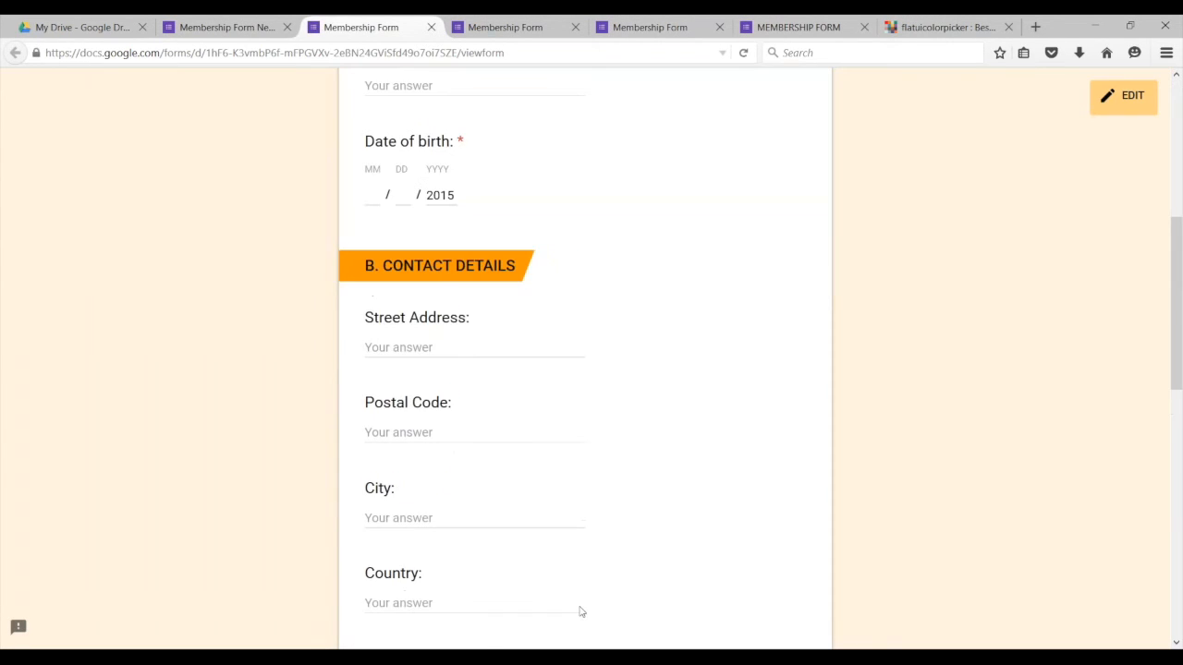
{"action": "scroll", "coordinate": [585, 602], "scroll_direction": "up", "scroll_amount": 12}
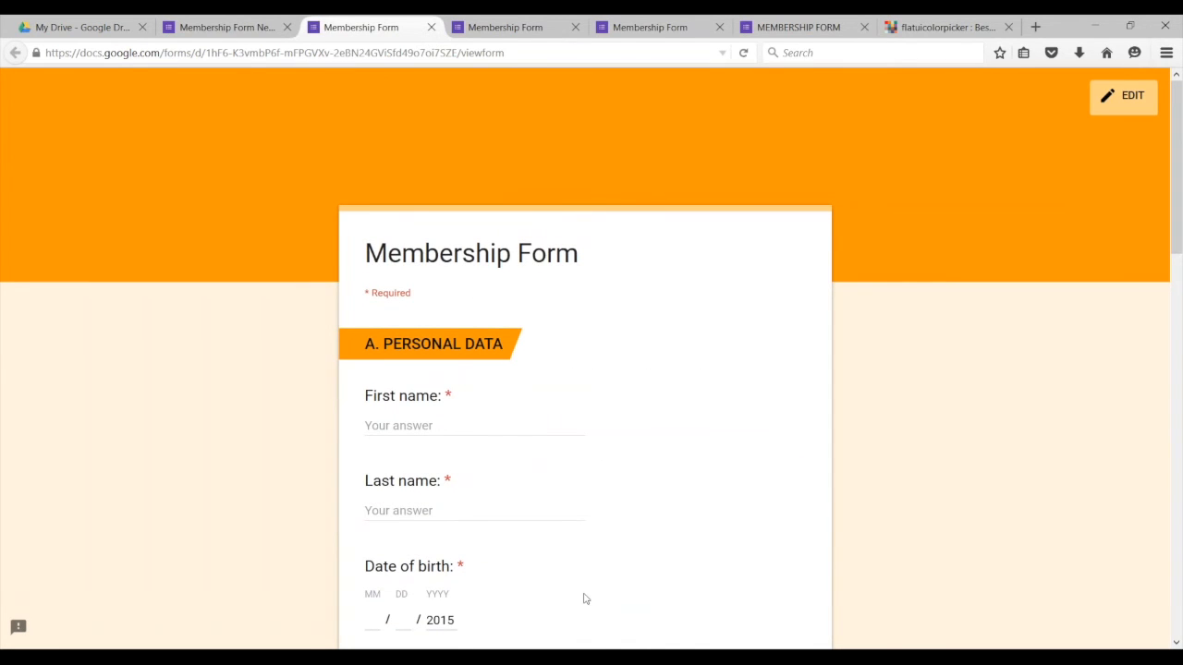
{"action": "left_click", "coordinate": [421, 425]}
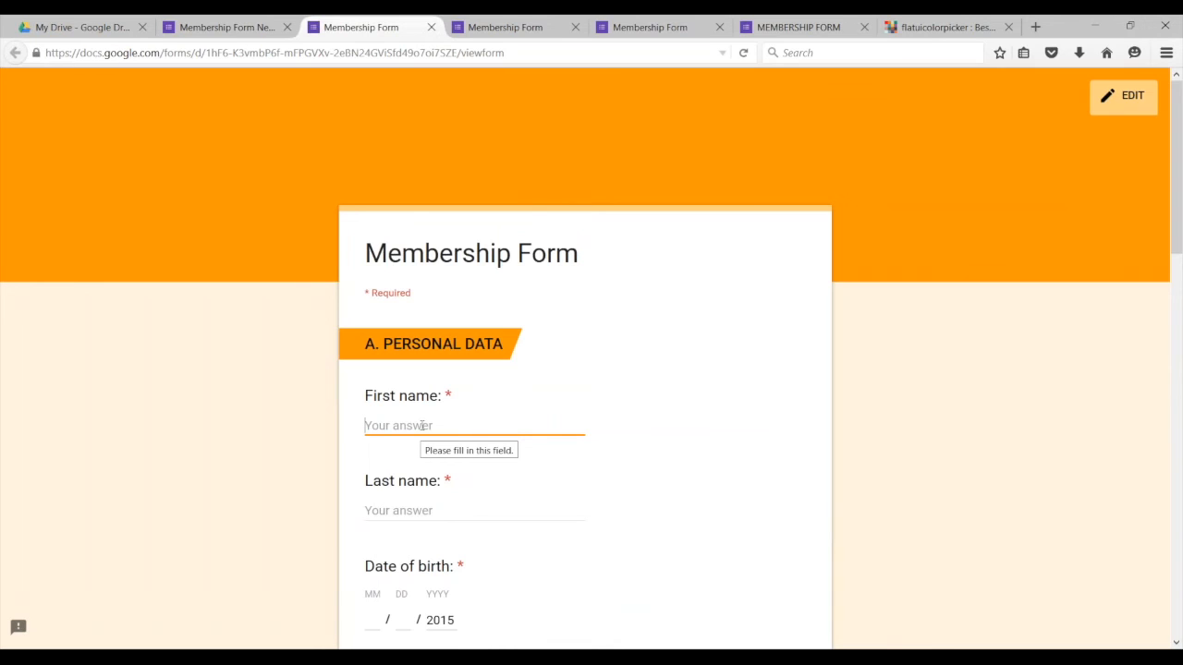
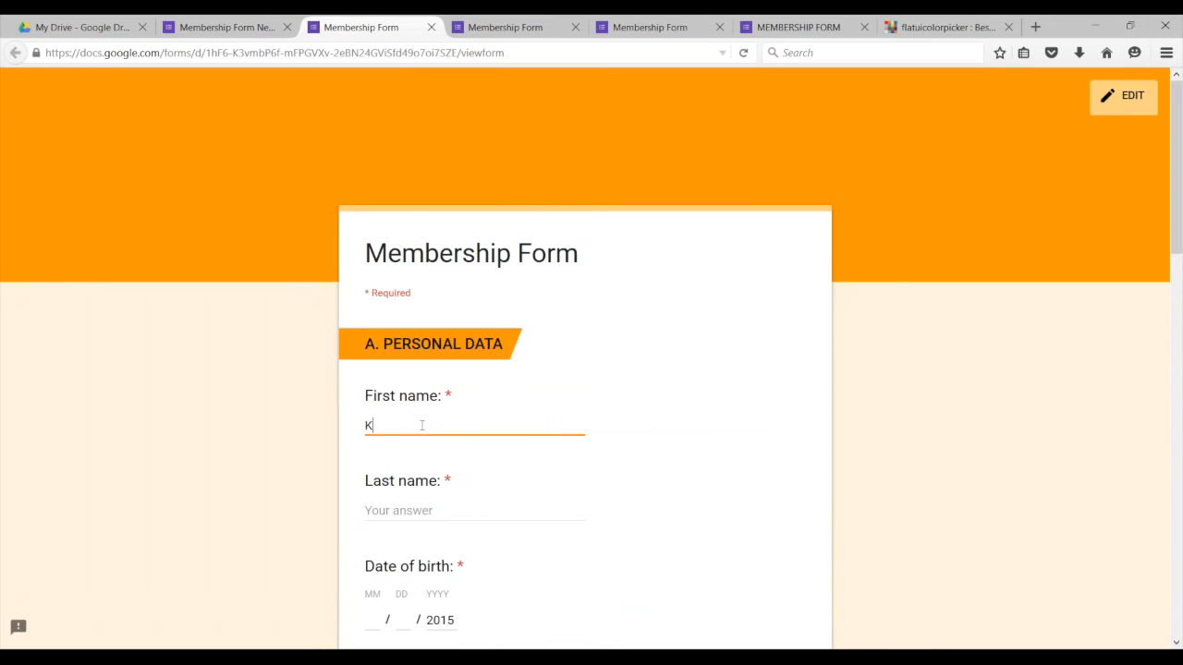
{"action": "left_click", "coordinate": [407, 506]}
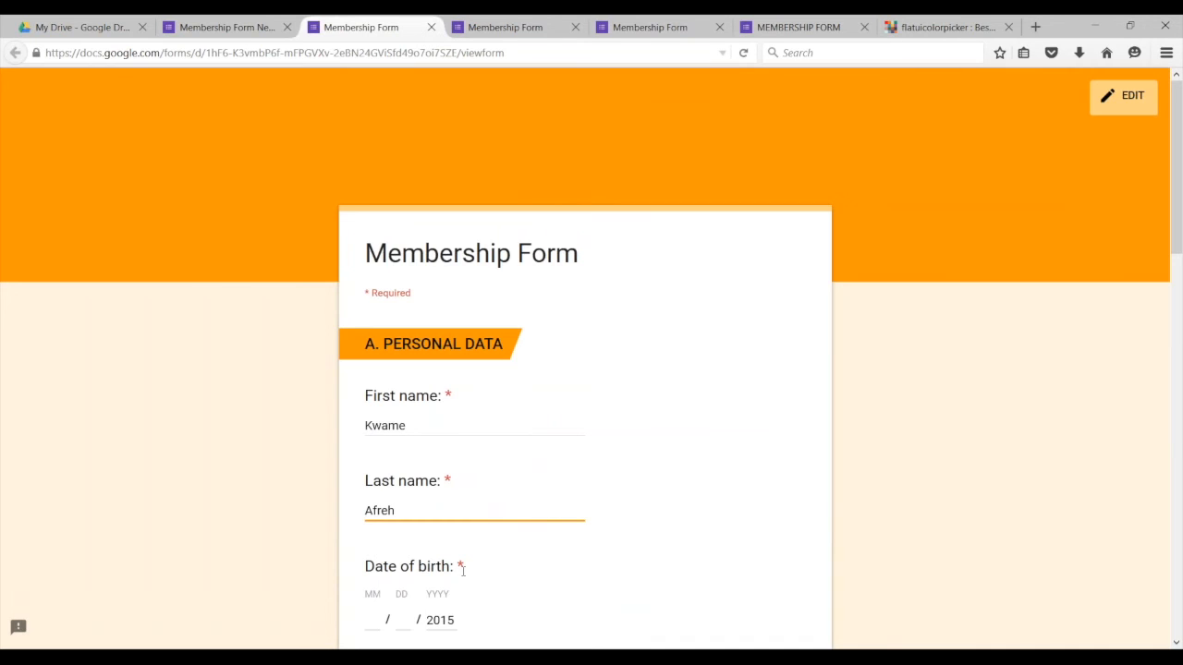
{"action": "left_click", "coordinate": [367, 619]}
{"action": "scroll", "coordinate": [377, 613], "scroll_direction": "down", "scroll_amount": 2}
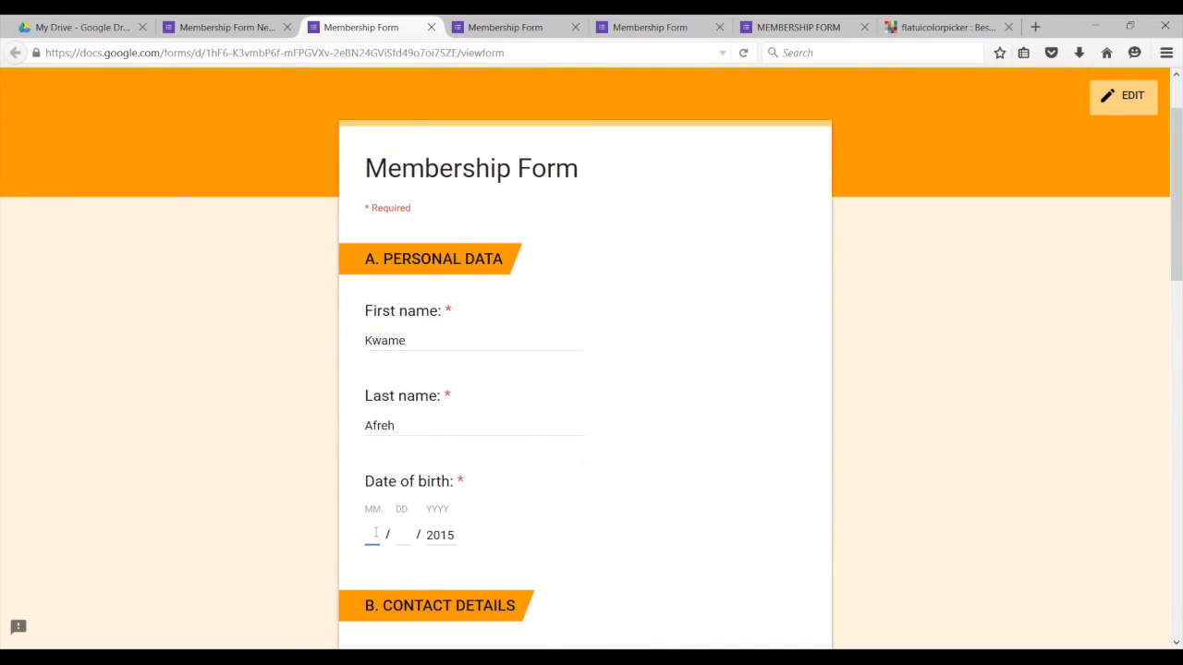
{"action": "type", "text": "1212"}
{"action": "scroll", "coordinate": [468, 550], "scroll_direction": "down", "scroll_amount": 4}
Step: Enter a street address and a postal code, replacing rejected letters with a numeric code
{"action": "left_click", "coordinate": [414, 347]}
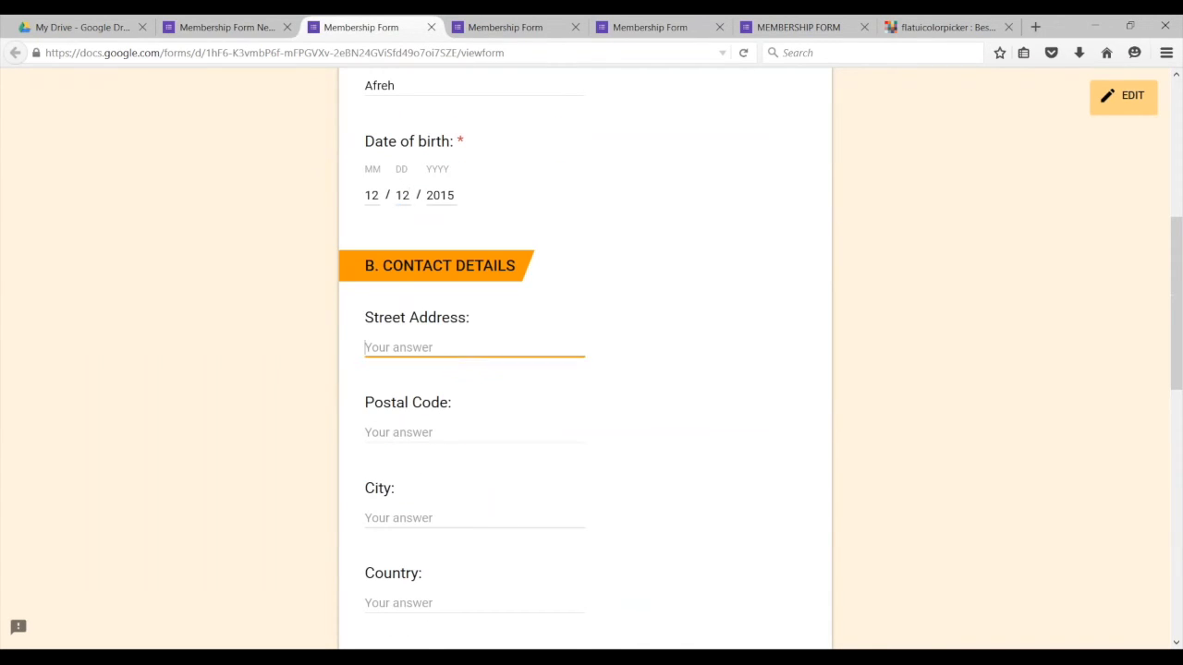
{"action": "left_click", "coordinate": [402, 427]}
{"action": "type", "text": "000100"}
{"action": "key", "text": "BackSpace"}
{"action": "key", "text": "BackSpace"}
{"action": "key", "text": "BackSpace"}
{"action": "key", "text": "BackSpace"}
{"action": "key", "text": "BackSpace"}
{"action": "key", "text": "BackSpace"}
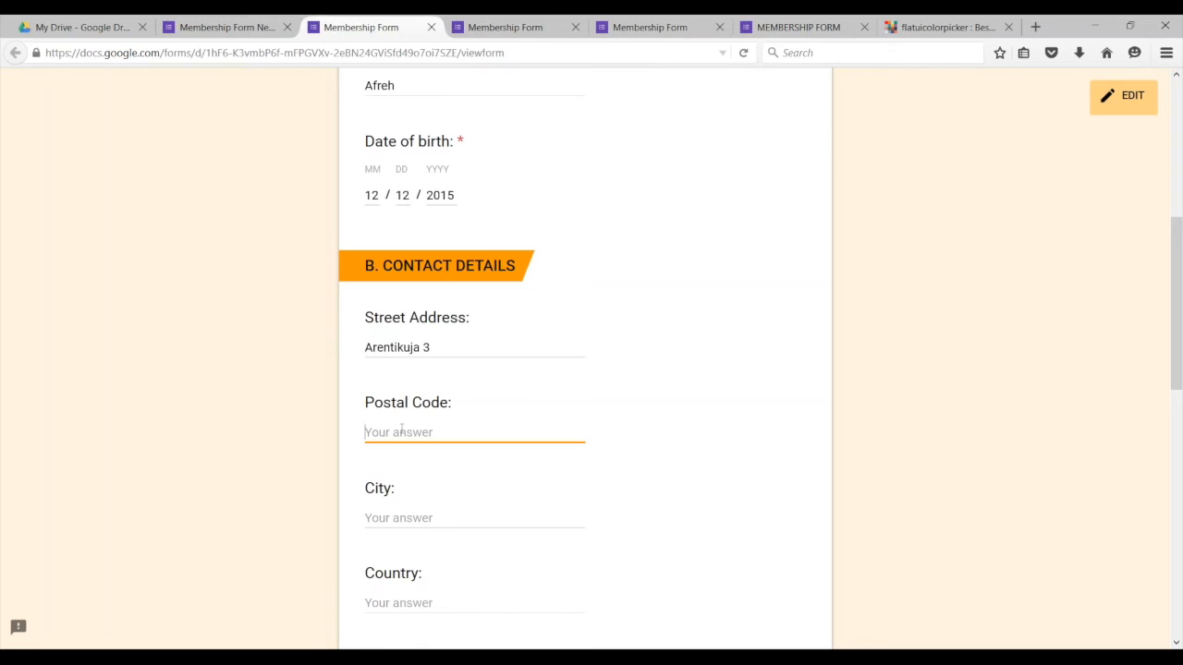
{"action": "type", "text": "djdqk"}
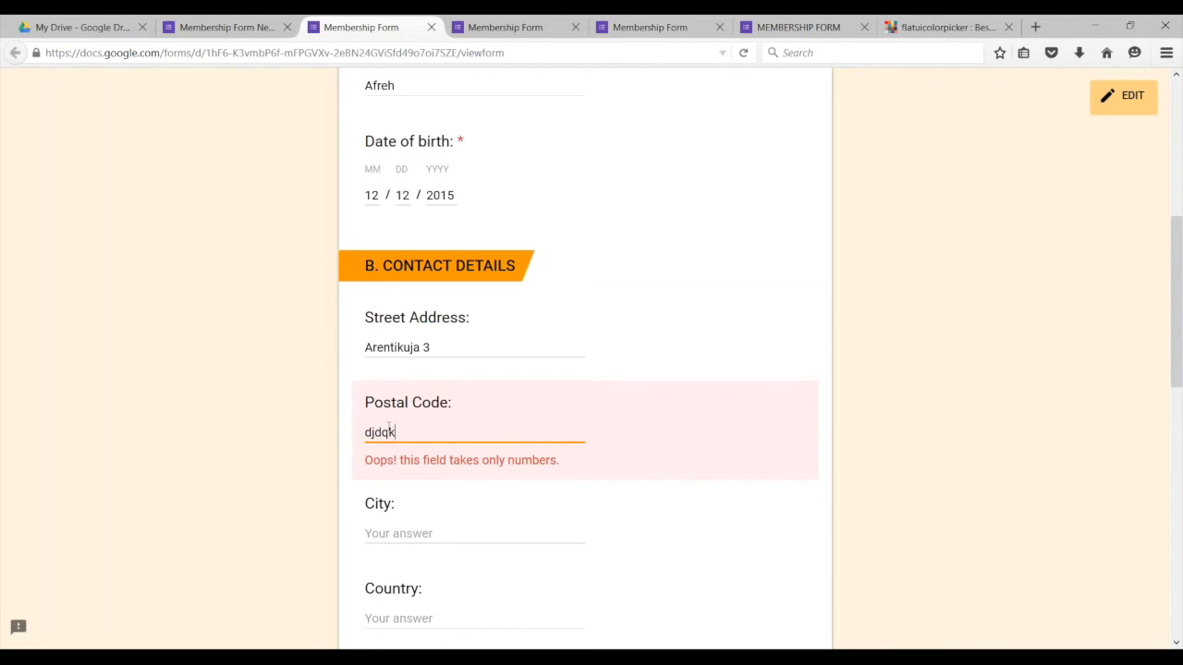
{"action": "key", "text": "BackSpace"}
{"action": "key", "text": "BackSpace"}
{"action": "key", "text": "BackSpace"}
{"action": "key", "text": "BackSpace"}
{"action": "key", "text": "BackSpace"}
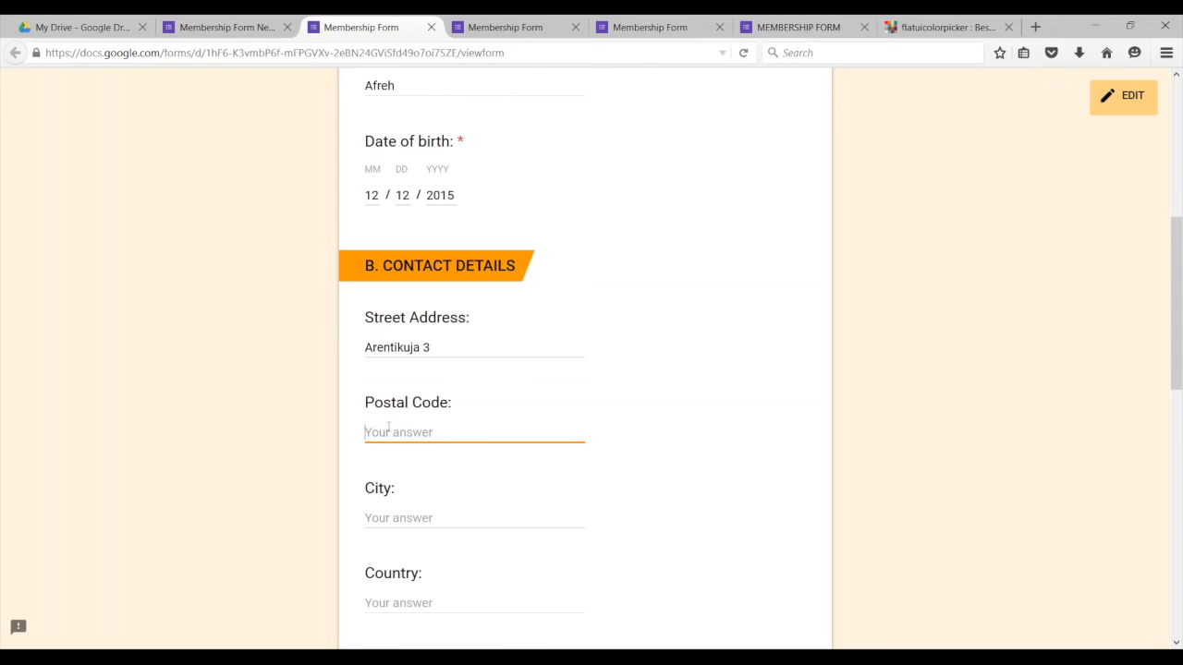
{"action": "type", "text": "00100"}
Step: Fill in the city, country and the applicant's email address
{"action": "left_click", "coordinate": [394, 517]}
{"action": "type", "text": "helsinki"}
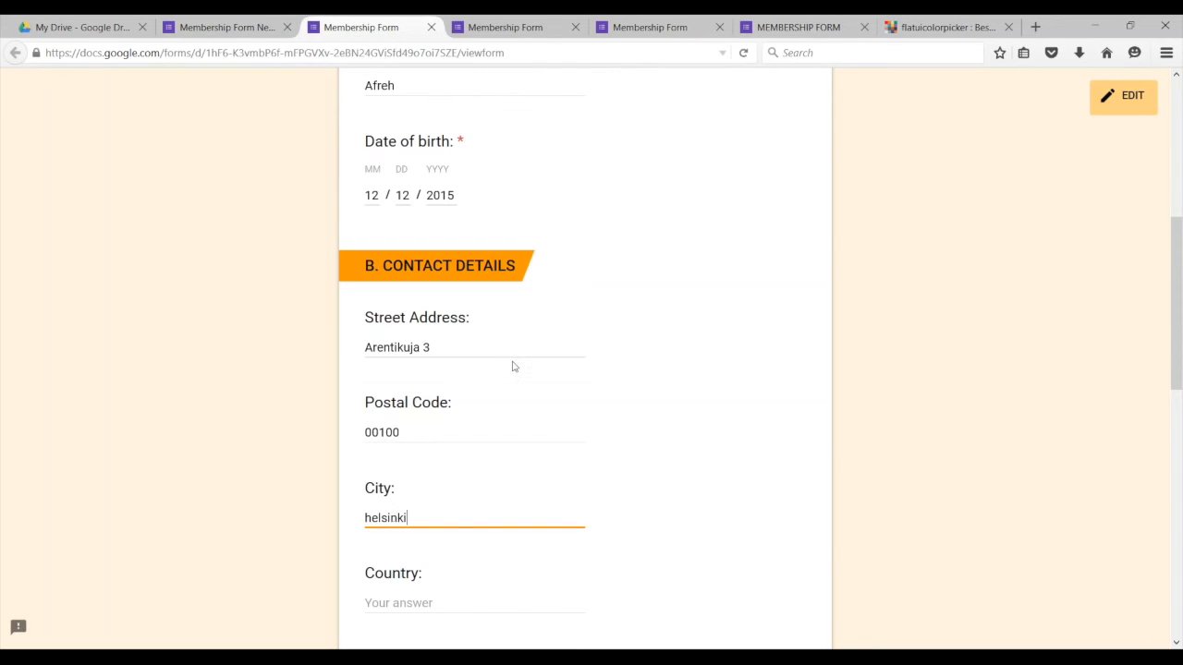
{"action": "scroll", "coordinate": [425, 388], "scroll_direction": "down", "scroll_amount": 3}
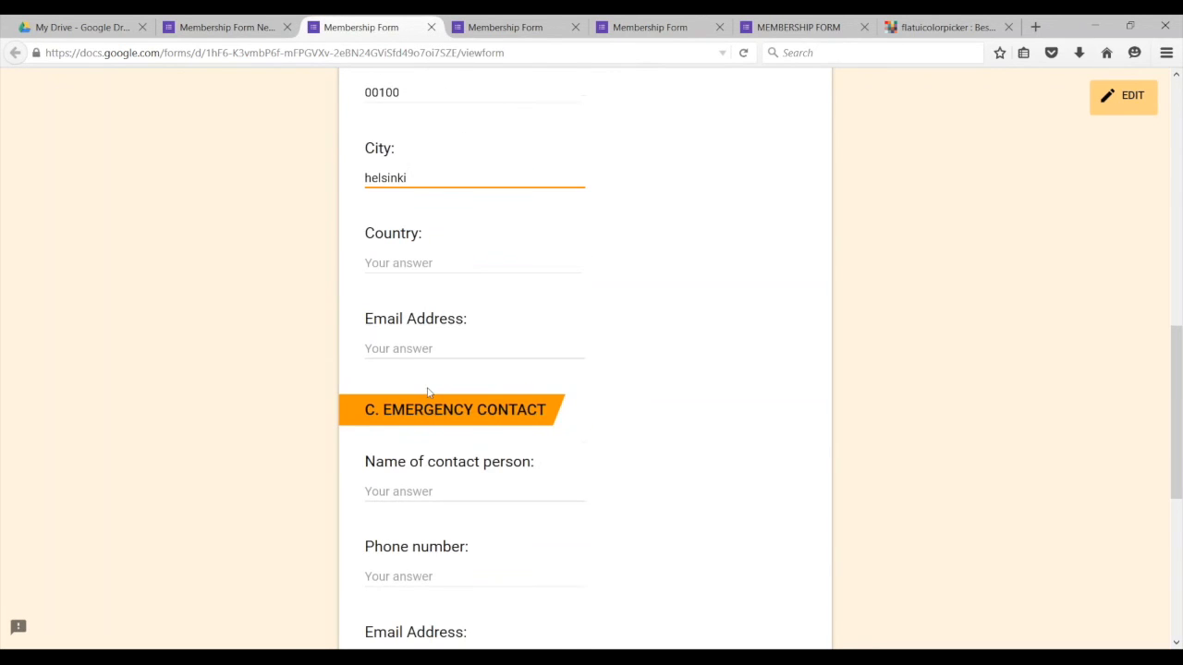
{"action": "scroll", "coordinate": [424, 363], "scroll_direction": "up", "scroll_amount": 1}
{"action": "left_click", "coordinate": [407, 346]}
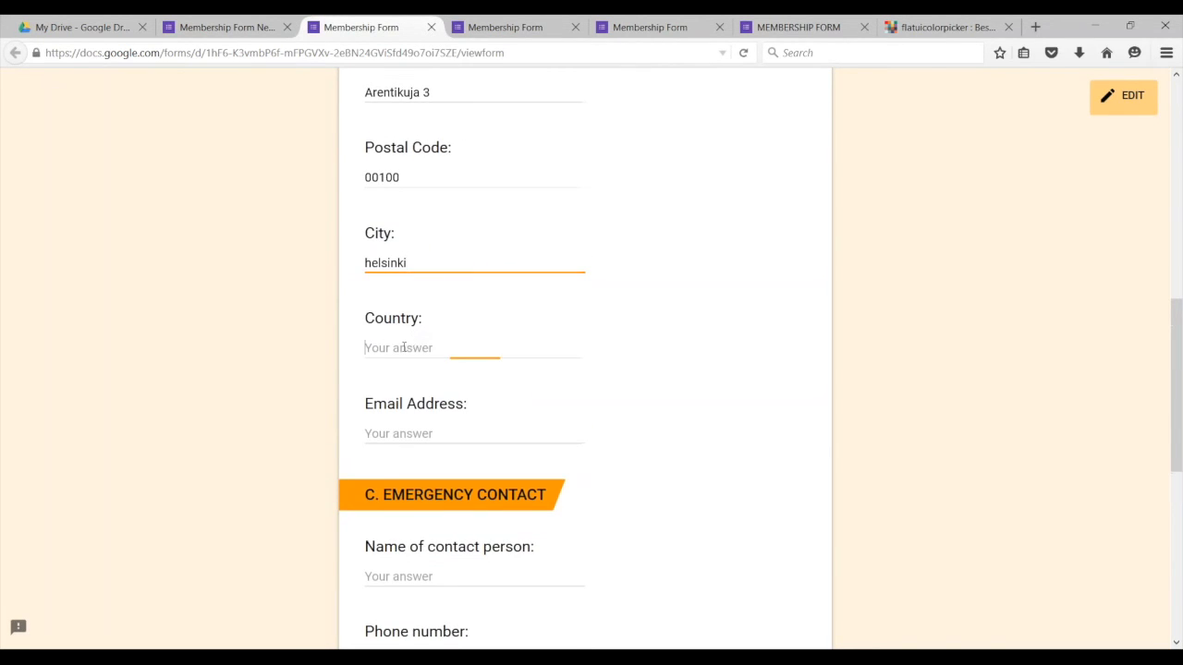
{"action": "type", "text": "finland"}
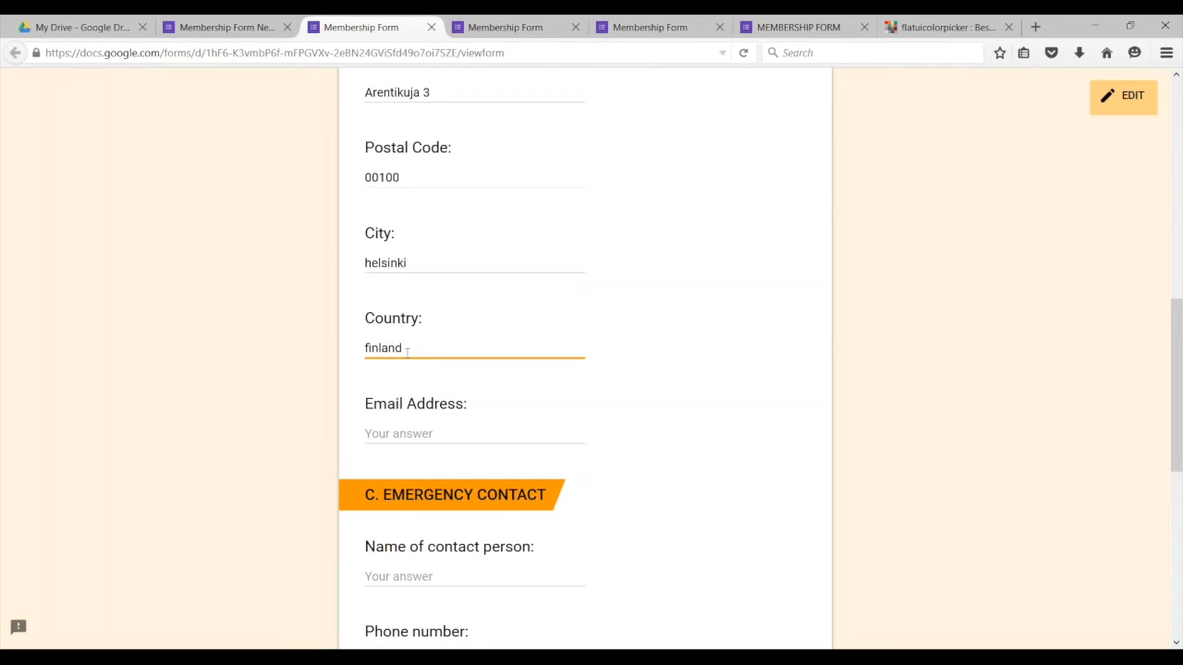
{"action": "left_click", "coordinate": [403, 433]}
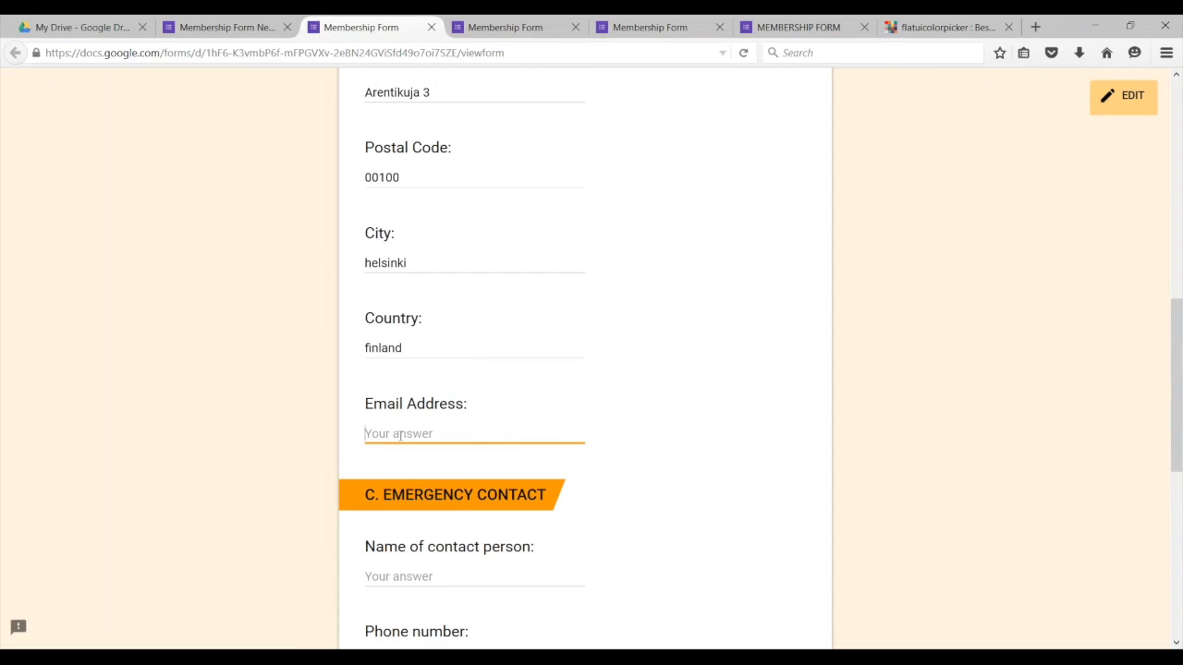
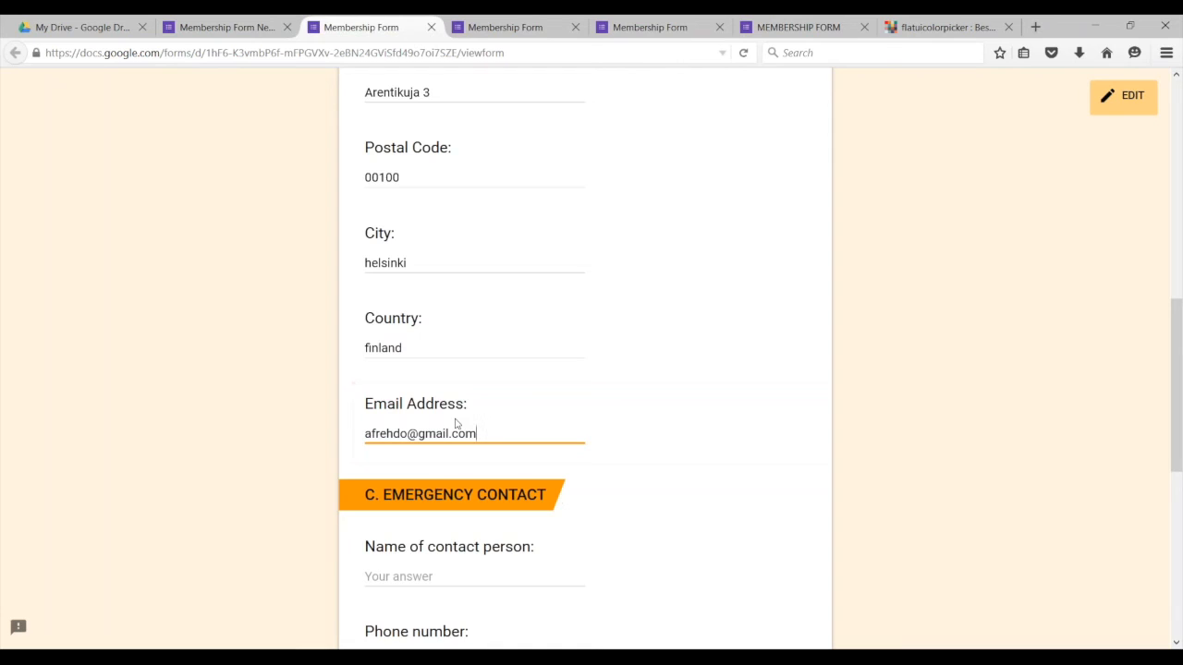
Step: Enter the emergency contact's name and phone number
{"action": "scroll", "coordinate": [456, 423], "scroll_direction": "down", "scroll_amount": 3}
{"action": "left_click", "coordinate": [424, 411]}
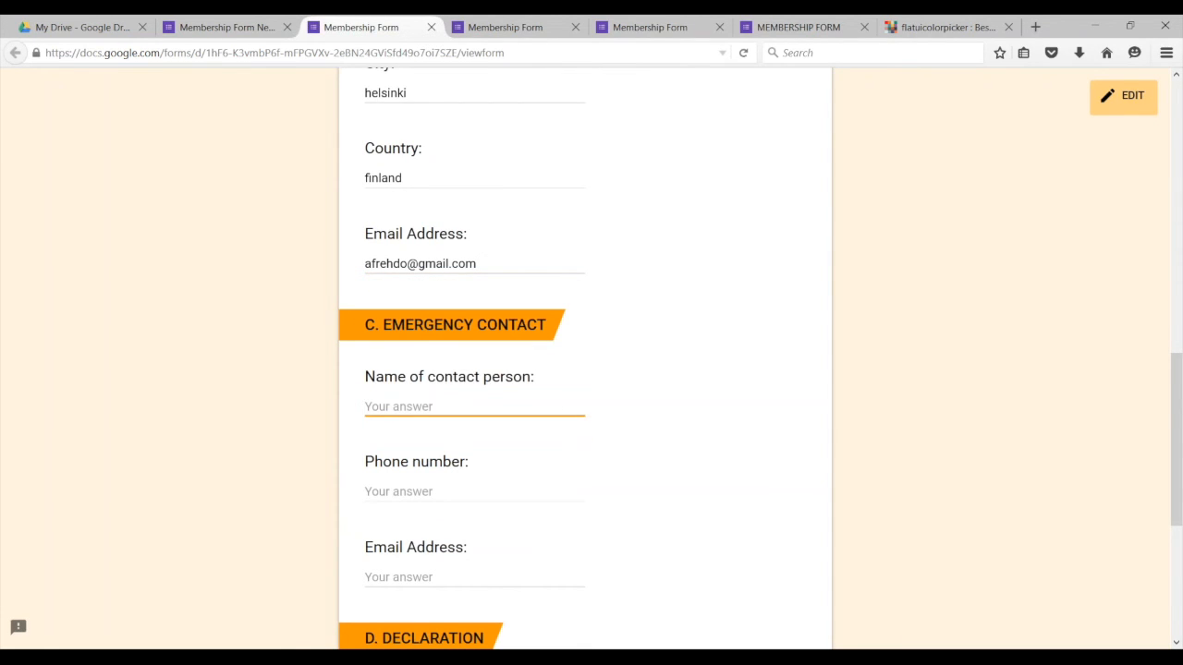
{"action": "type", "text": "kk p"}
{"action": "left_click", "coordinate": [400, 495]}
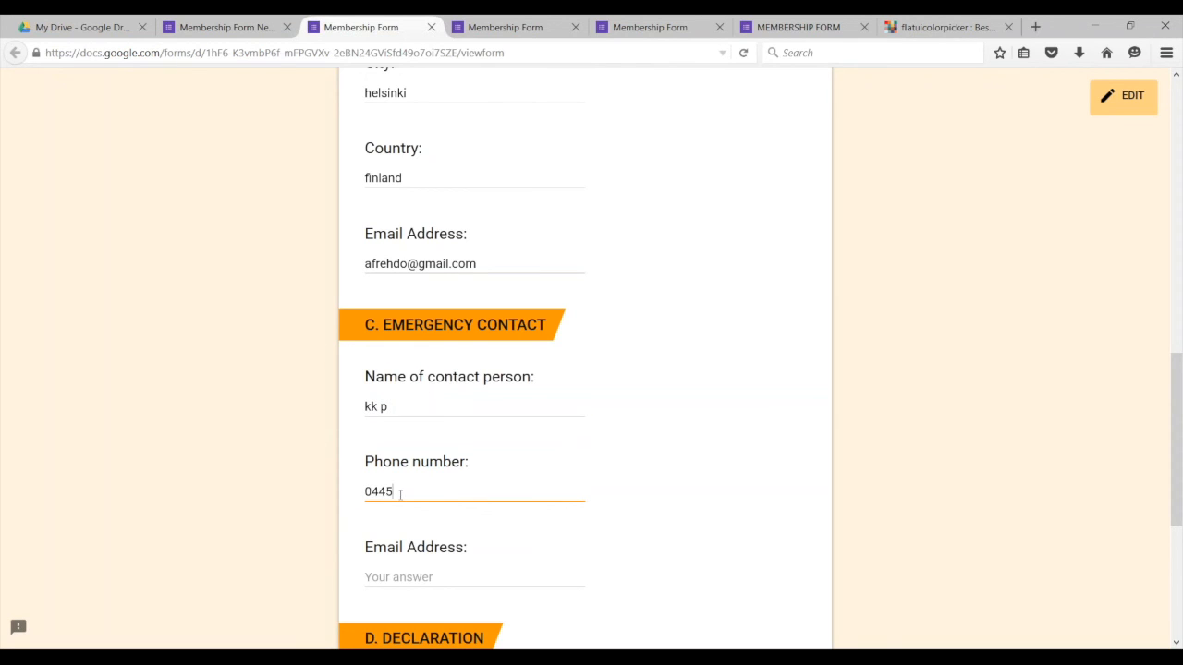
Step: Copy the applicant's email into the contact's Email Address field and attempt to submit
{"action": "scroll", "coordinate": [449, 499], "scroll_direction": "down", "scroll_amount": 3}
{"action": "key", "text": "Tab"}
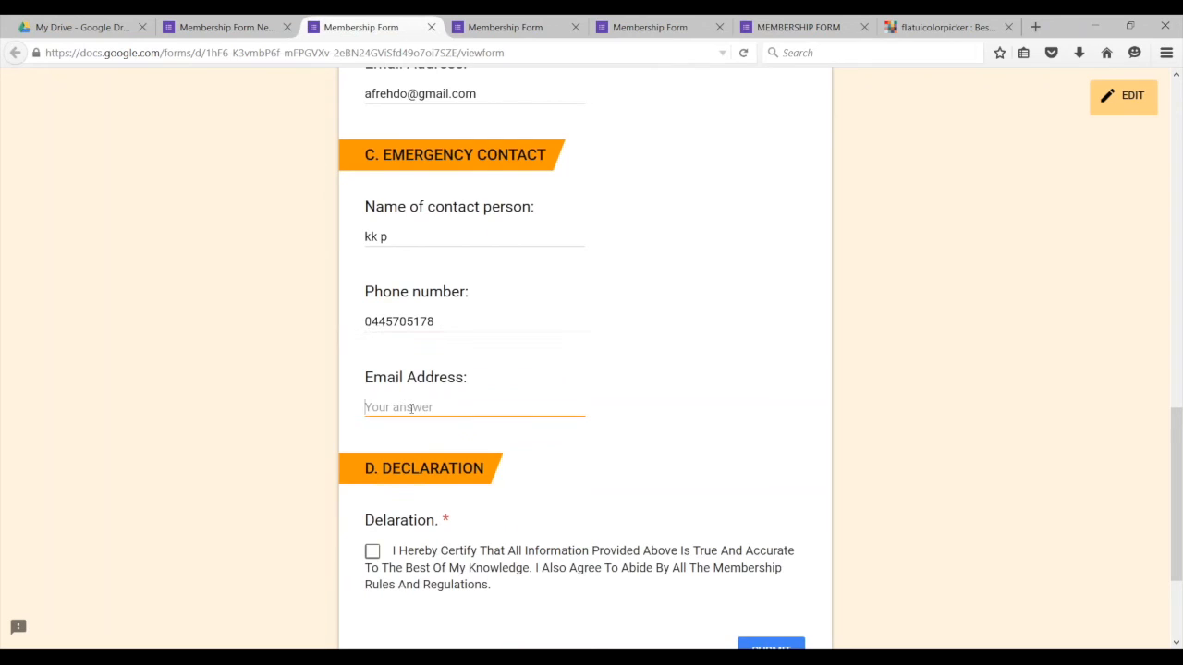
{"action": "left_click_drag", "start_coordinate": [477, 93], "coordinate": [361, 93]}
{"action": "key", "text": "ctrl+c"}
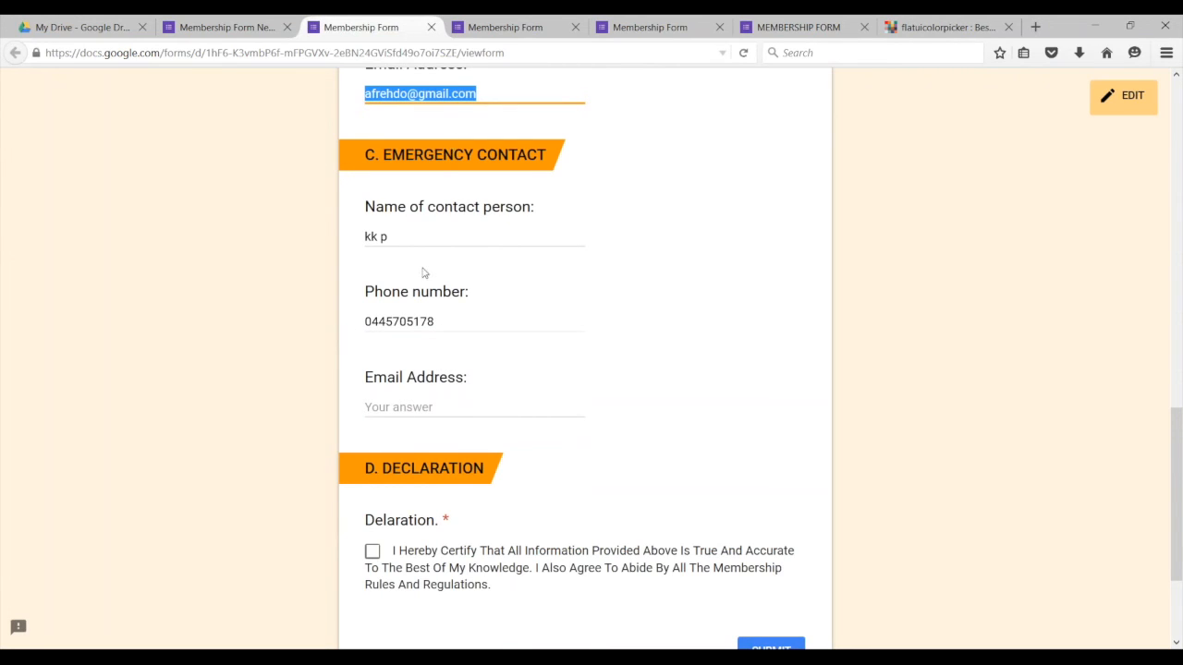
{"action": "left_click", "coordinate": [404, 407]}
{"action": "key", "text": "ctrl+v"}
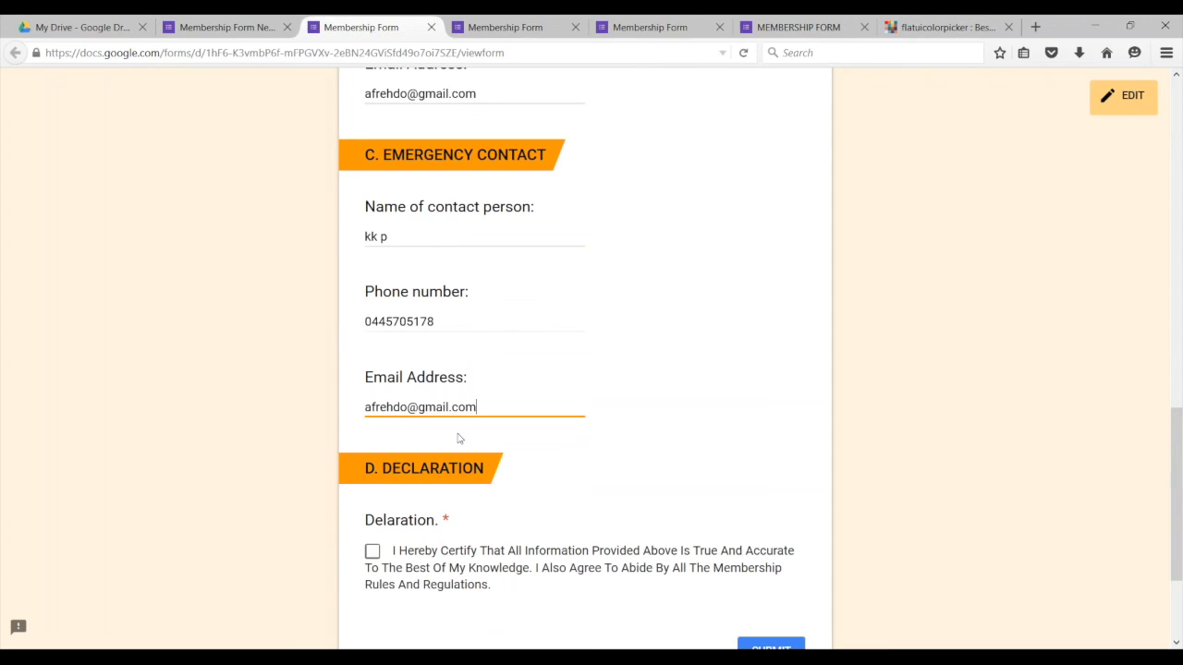
{"action": "scroll", "coordinate": [462, 435], "scroll_direction": "down", "scroll_amount": 3}
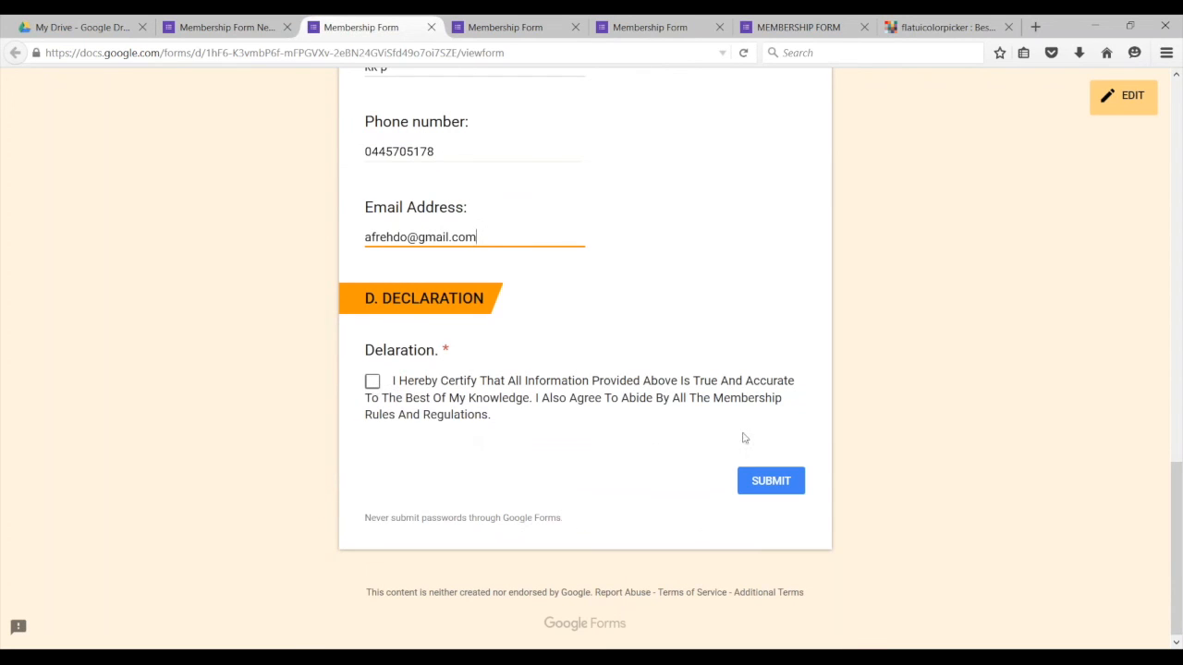
{"action": "left_click", "coordinate": [777, 480]}
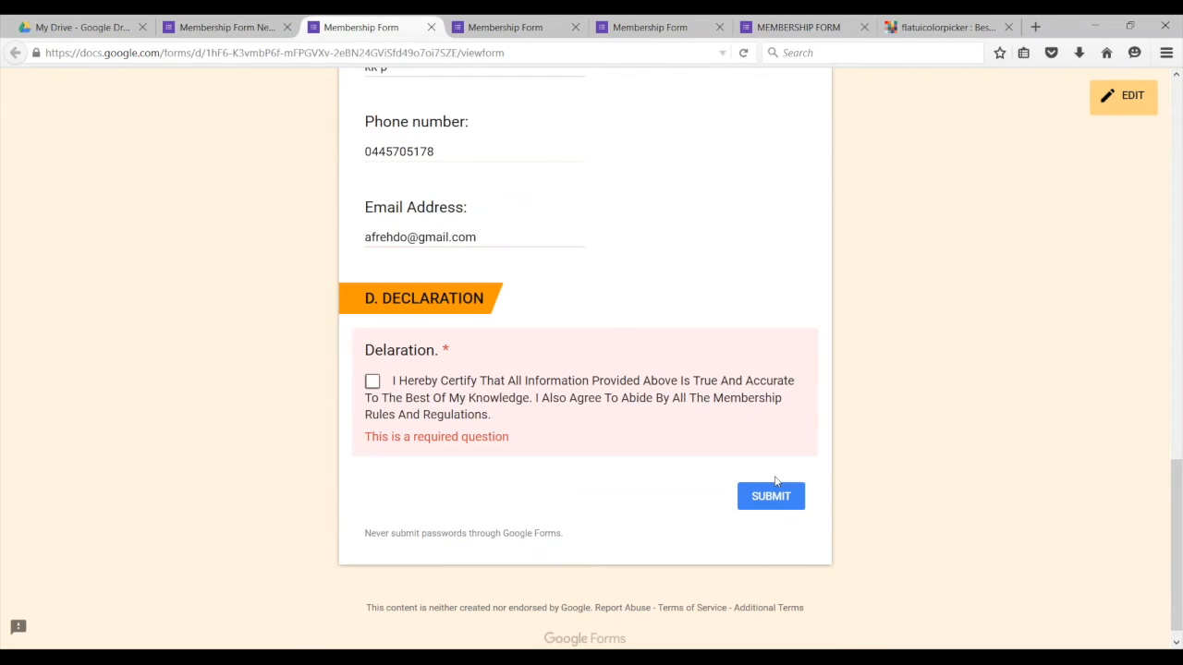
Step: Tick the declaration checkbox and submit the response
{"action": "left_click", "coordinate": [371, 382]}
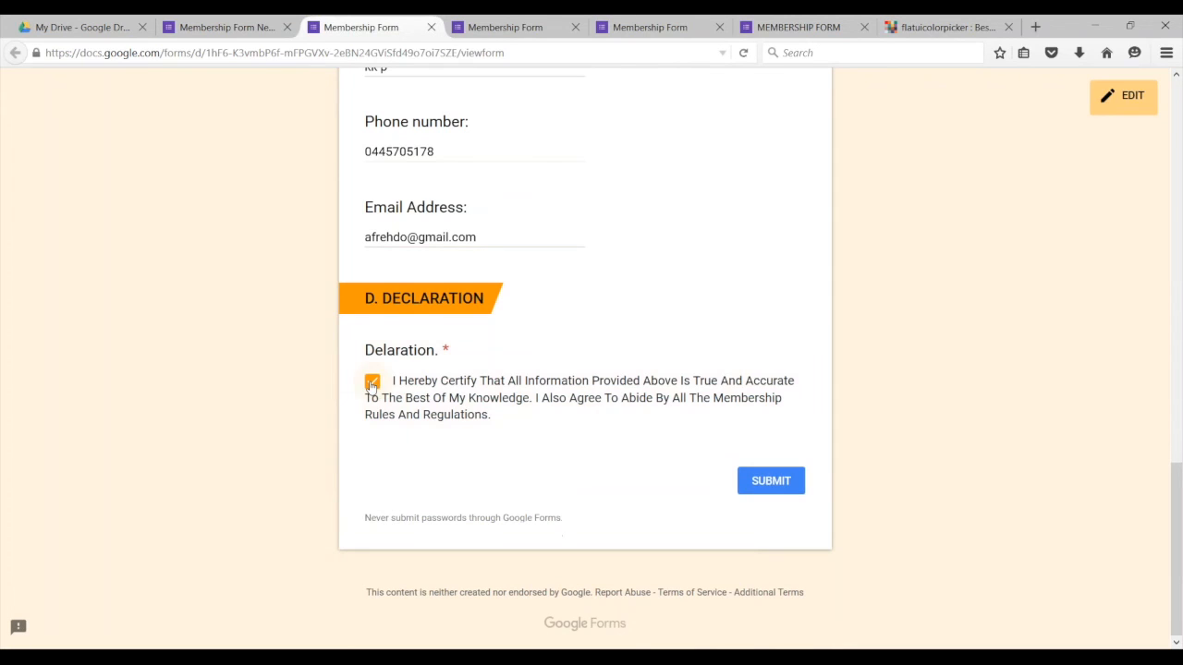
{"action": "left_click", "coordinate": [779, 488]}
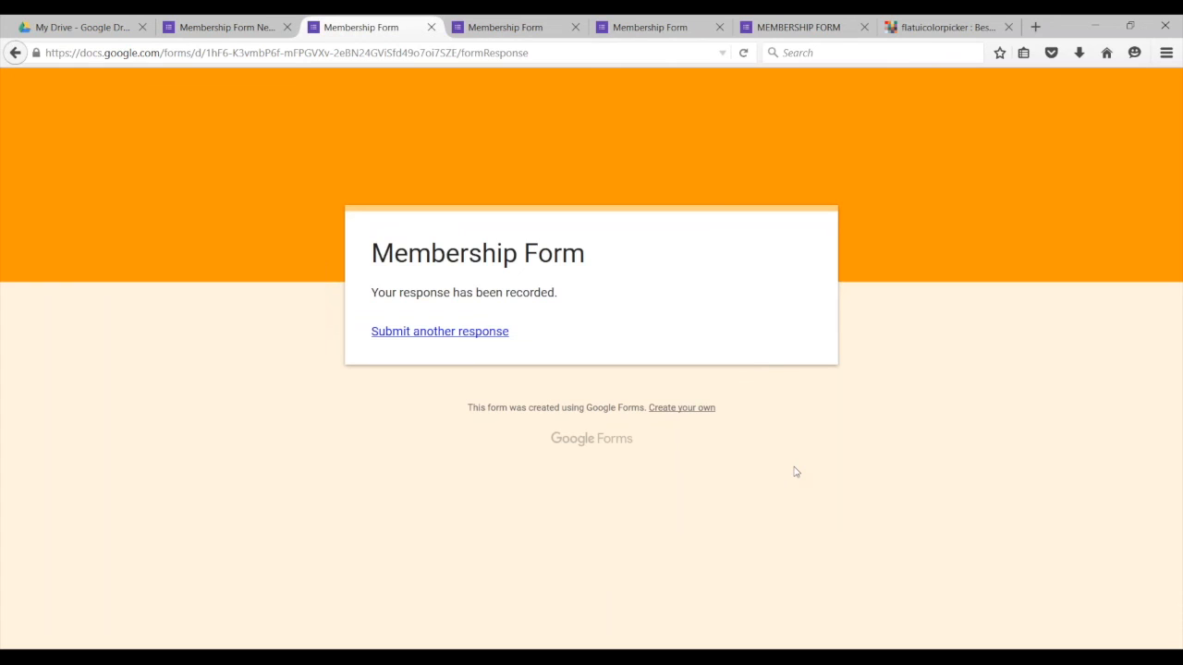
Step: Return to the Membership Form New editor tab and review the A. PERSONAL DATA questions
{"action": "left_click", "coordinate": [248, 33]}
{"action": "scroll", "coordinate": [549, 280], "scroll_direction": "down", "scroll_amount": 5}
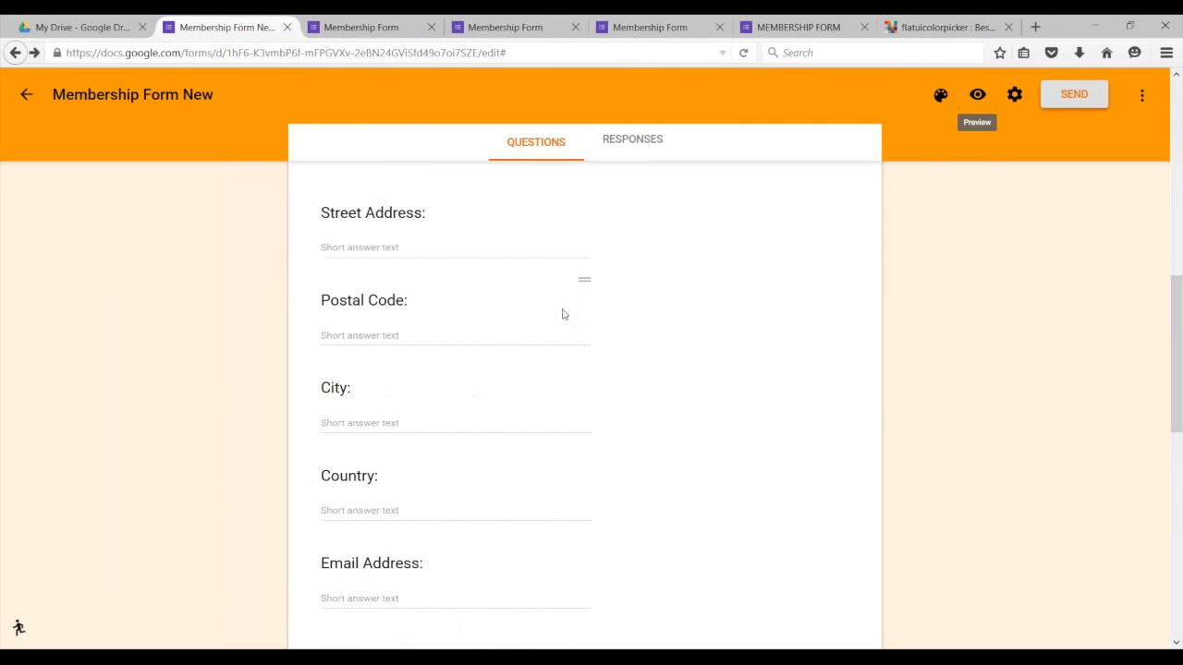
{"action": "scroll", "coordinate": [561, 315], "scroll_direction": "up", "scroll_amount": 6}
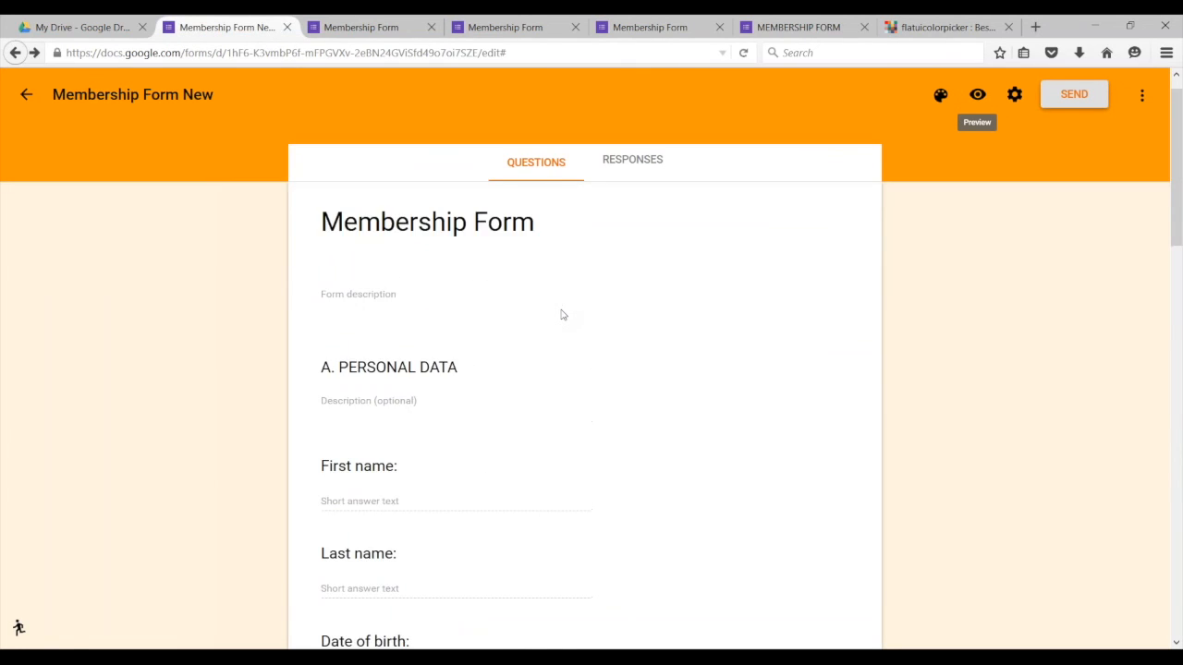